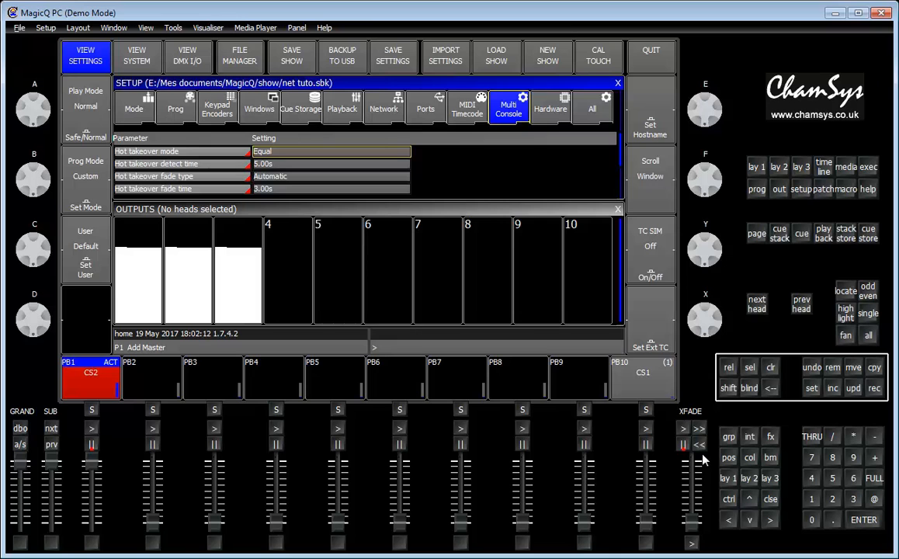
Step: Switch to the Windows network browser to view the networked computers, and bring up the Centre Réseau et partage window
{"action": "key", "text": "alt+Tab"}
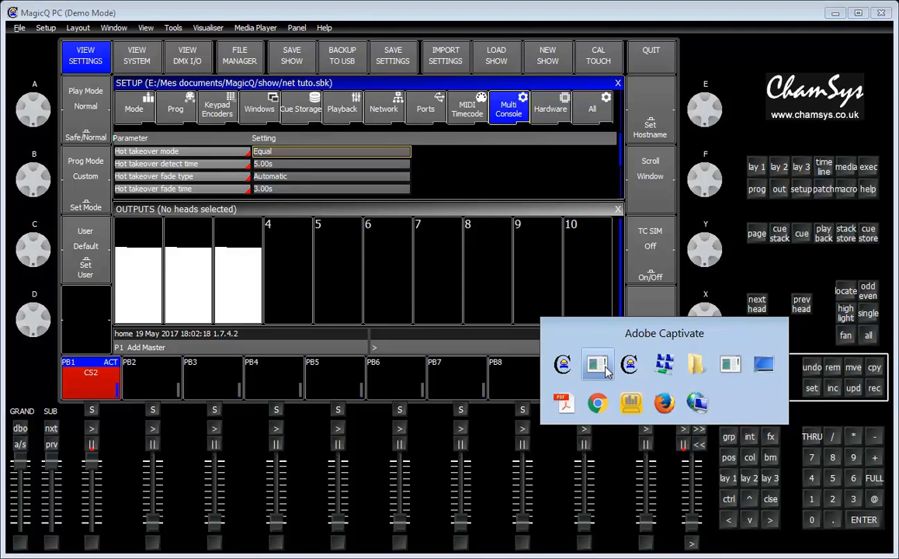
{"action": "left_click", "coordinate": [709, 409]}
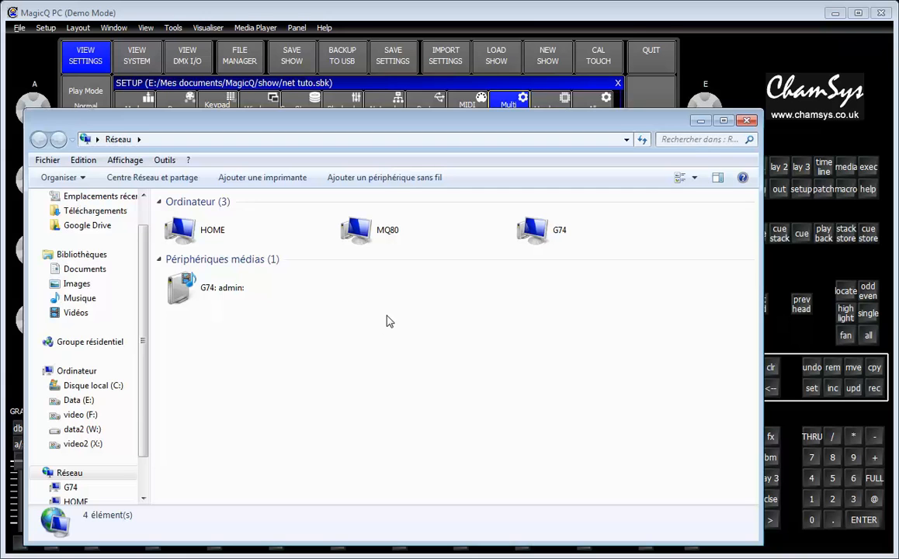
{"action": "key", "text": "alt+Tab"}
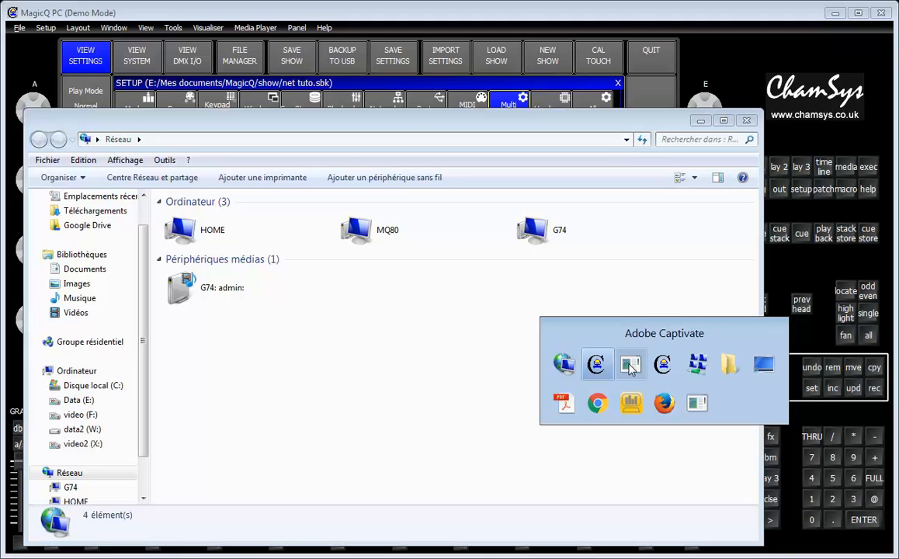
{"action": "left_click", "coordinate": [697, 367]}
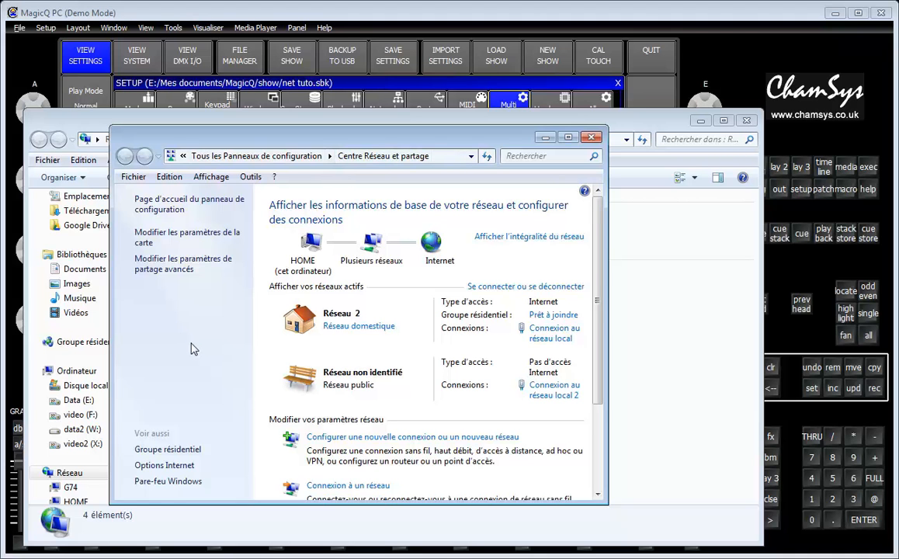
Step: Open the TCP/IPv4 properties of Connexion au réseau local 2 to examine its IP address and subnet mask settings
{"action": "left_click", "coordinate": [174, 237]}
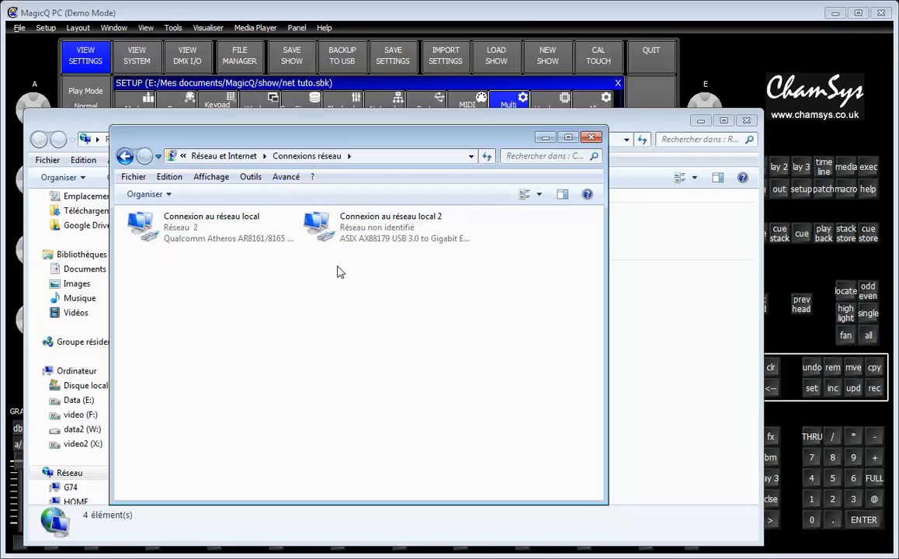
{"action": "right_click", "coordinate": [389, 231]}
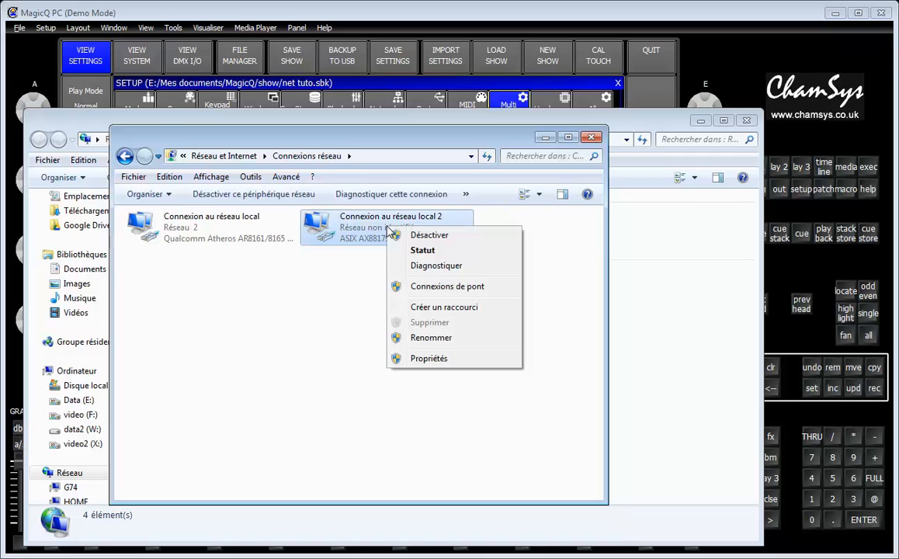
{"action": "left_click", "coordinate": [451, 360]}
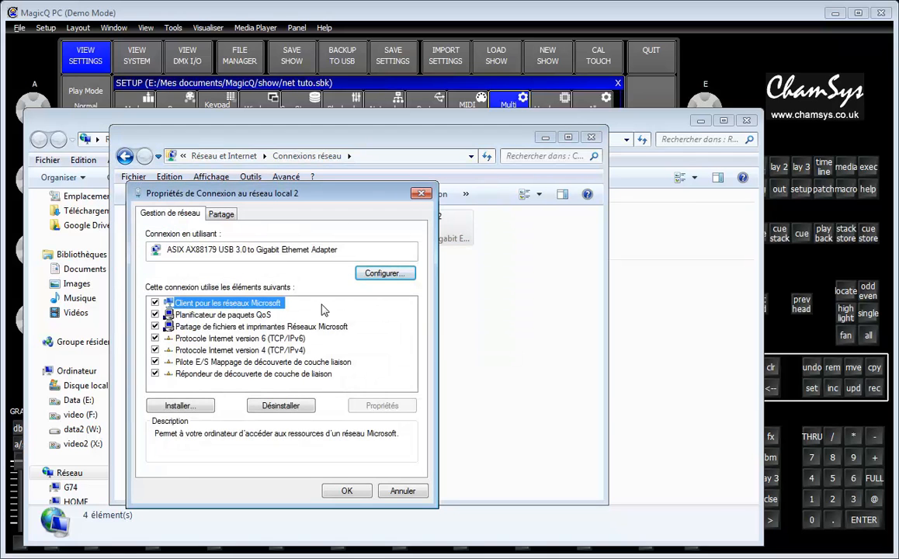
{"action": "left_click", "coordinate": [280, 351]}
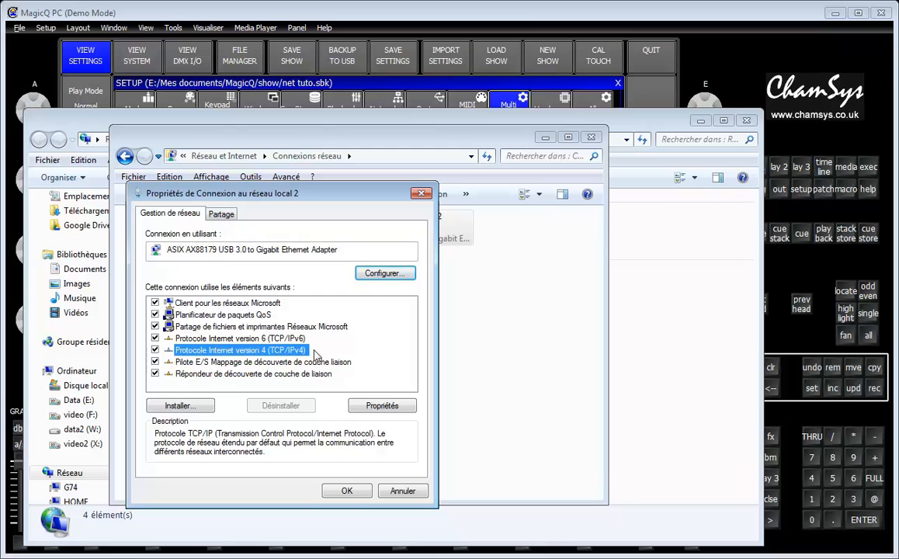
{"action": "left_click", "coordinate": [383, 407]}
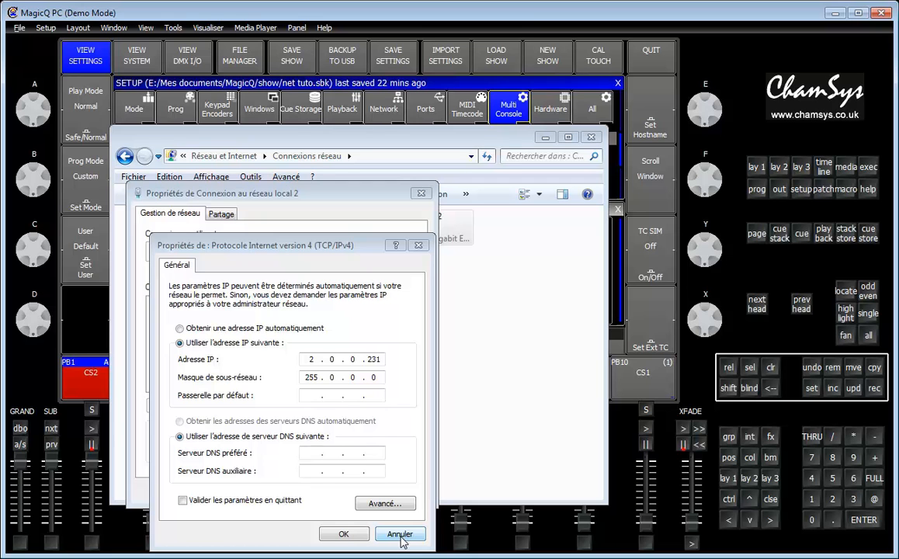
Step: Cancel the TCP/IPv4 dialog, close the connection's properties and return to MagicQ PC
{"action": "left_click", "coordinate": [401, 537]}
{"action": "left_click", "coordinate": [353, 489]}
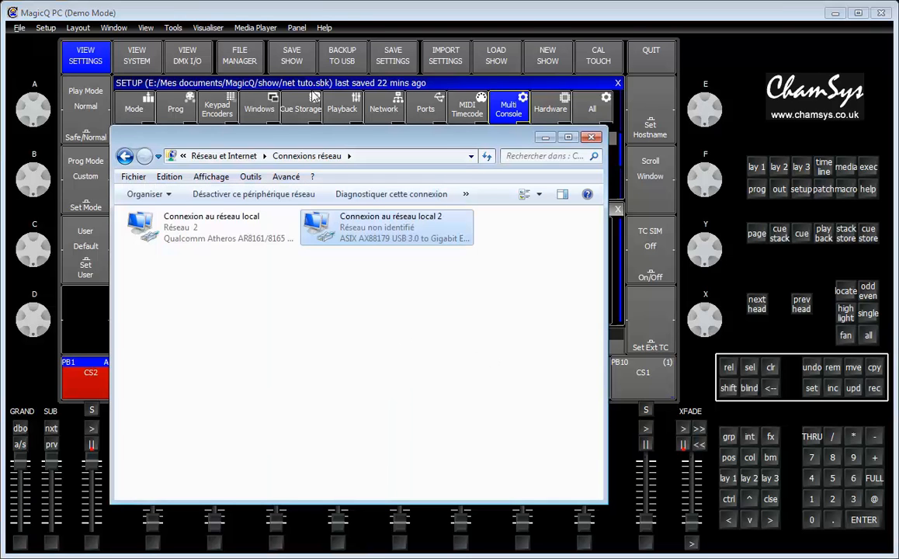
{"action": "left_click", "coordinate": [338, 15]}
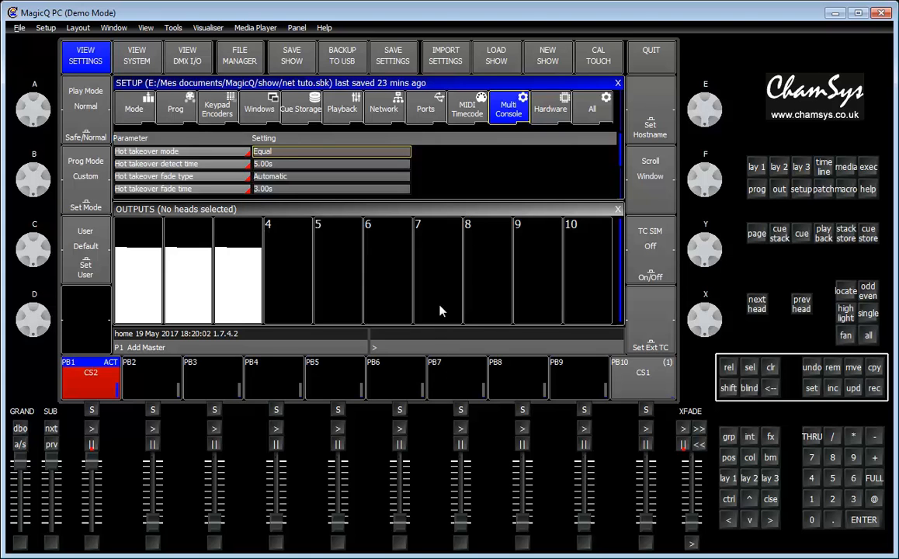
Step: Switch to the other MagicQ console window and show the IP address parameter in its Network setup
{"action": "key", "text": "alt+Tab"}
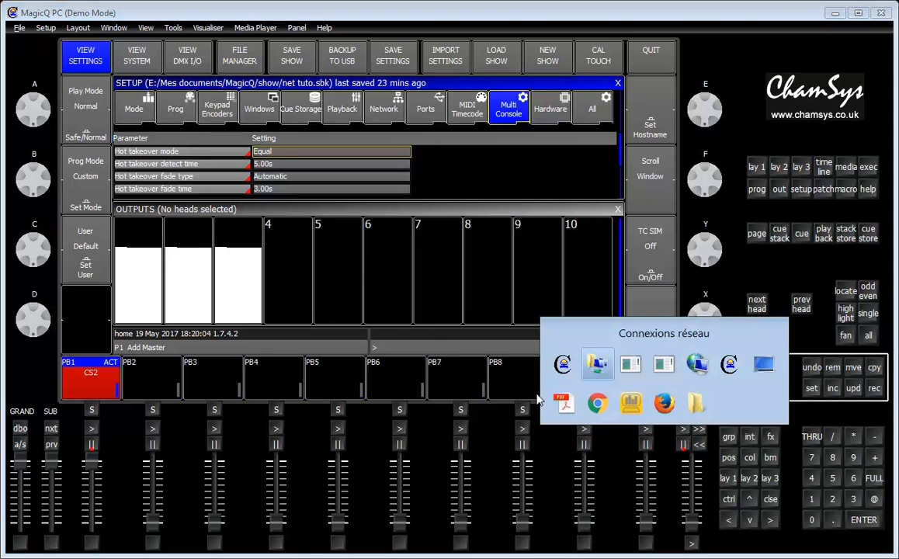
{"action": "left_click", "coordinate": [725, 369]}
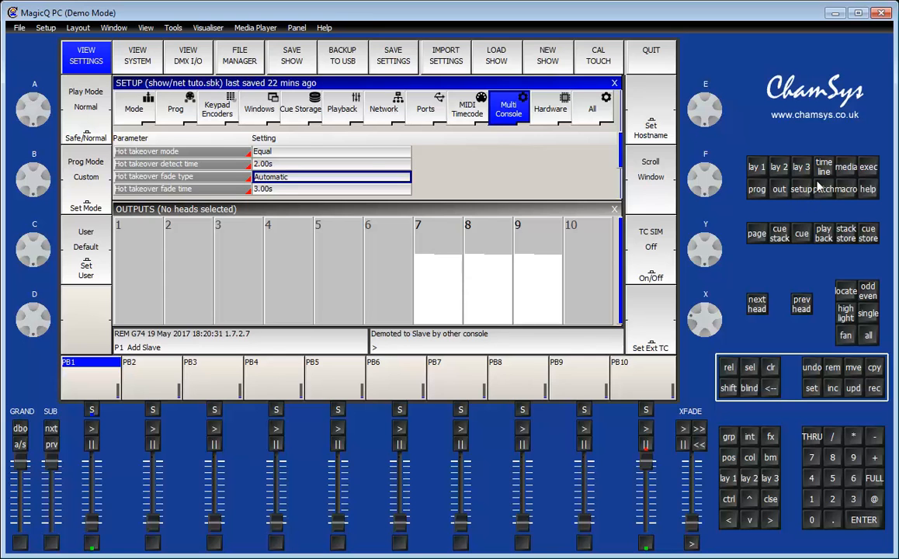
{"action": "left_click", "coordinate": [385, 107]}
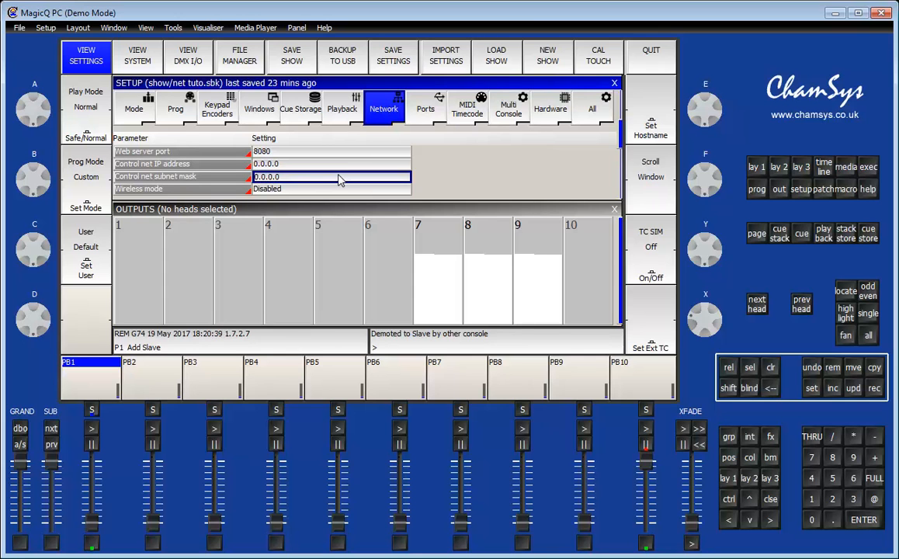
{"action": "key", "text": "Down"}
{"action": "key", "text": "Down"}
{"action": "key", "text": "Down"}
{"action": "key", "text": "Down"}
{"action": "key", "text": "Down"}
{"action": "key", "text": "Down"}
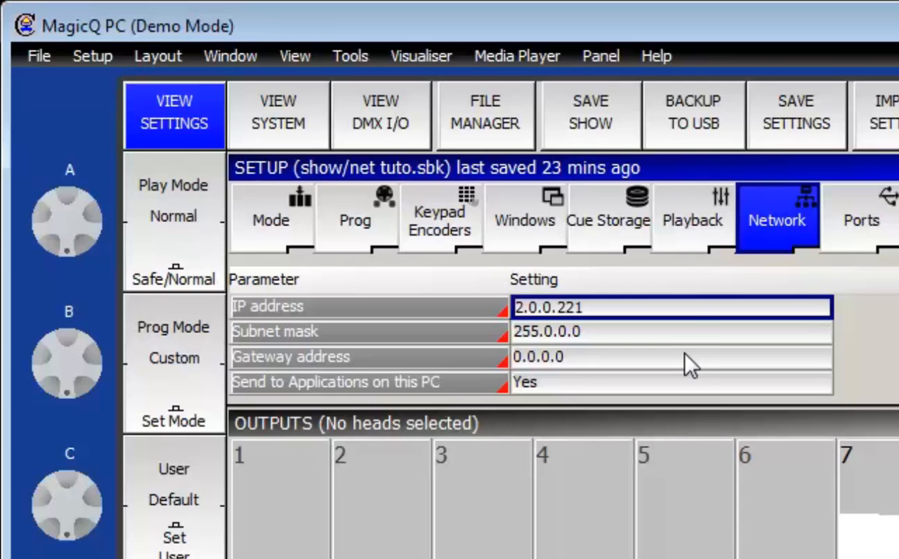
Step: Examine the console's IP address, subnet mask, gateway address and the network parameters that follow them
{"action": "left_click_drag", "start_coordinate": [669, 315], "coordinate": [667, 346]}
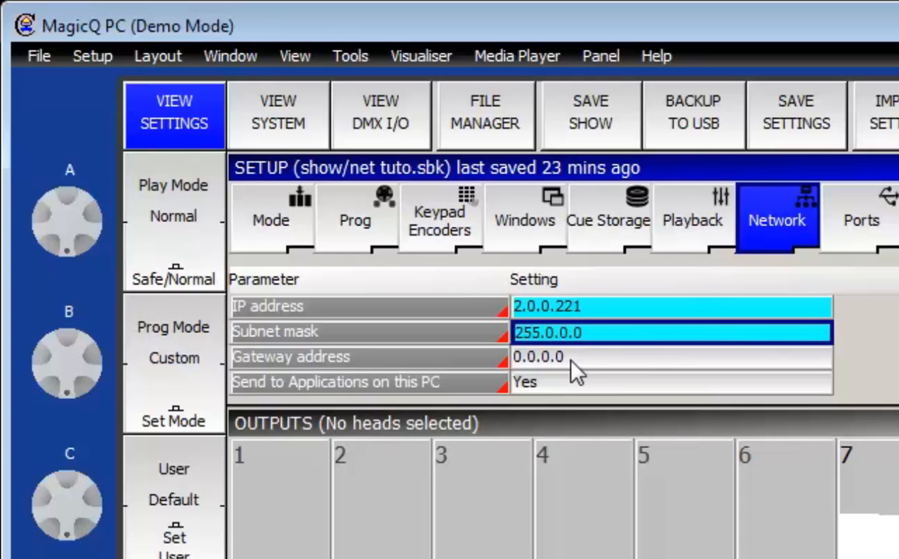
{"action": "left_click", "coordinate": [621, 371]}
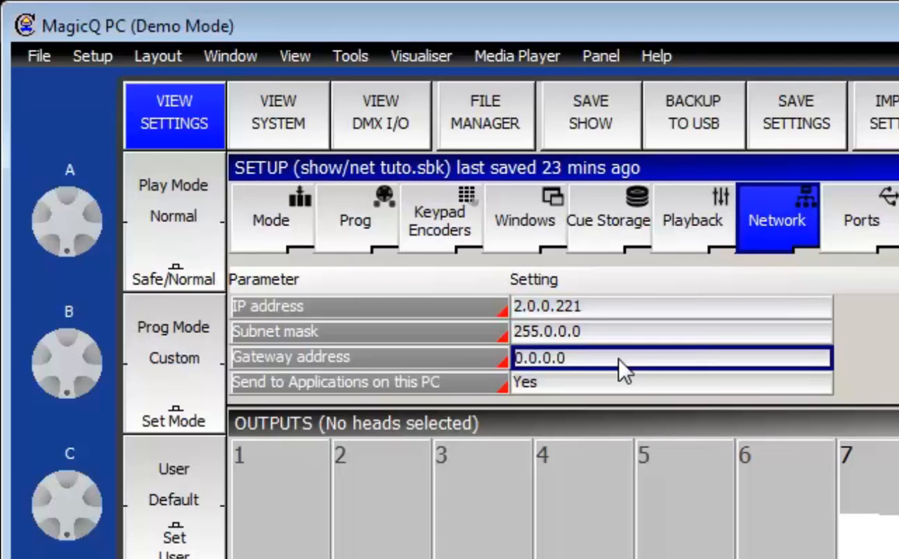
{"action": "left_click", "coordinate": [519, 394]}
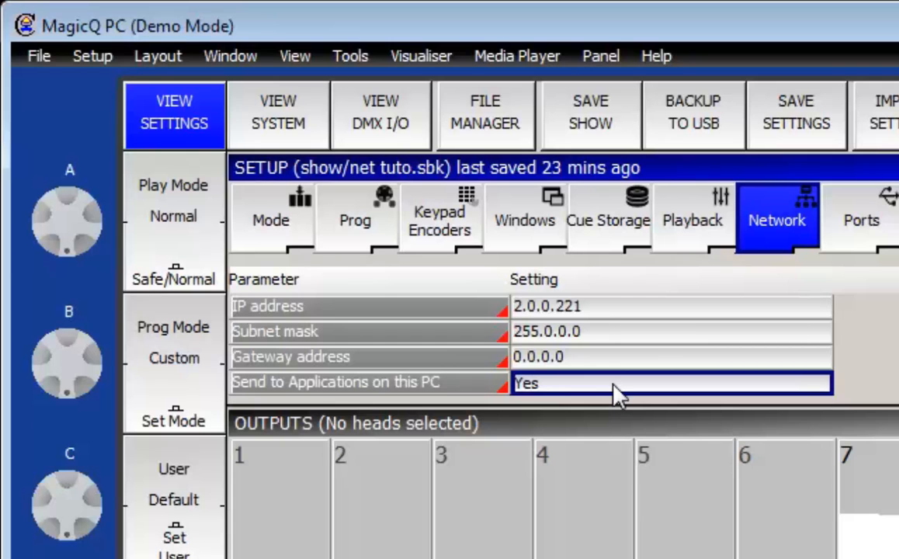
{"action": "key", "text": "Down"}
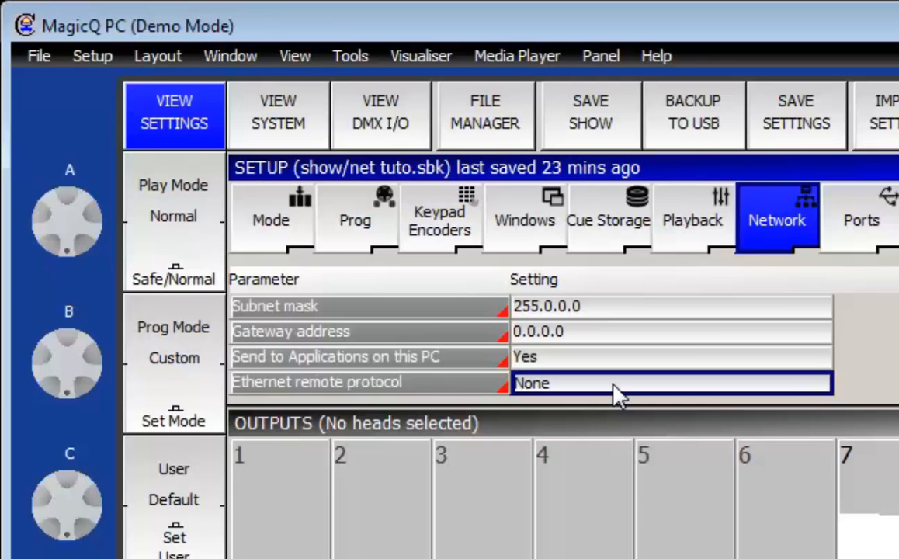
{"action": "key", "text": "Down"}
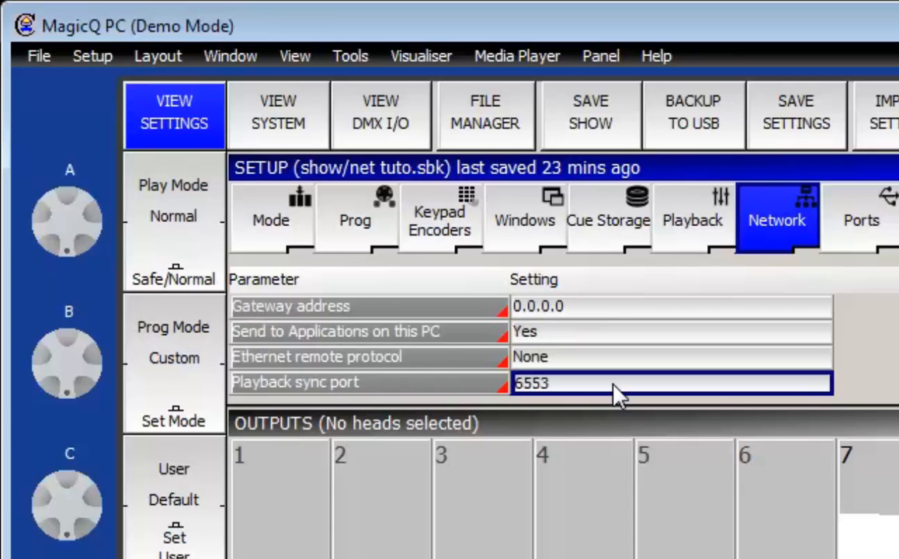
{"action": "key", "text": "Up"}
{"action": "key", "text": "Up"}
{"action": "key", "text": "Up"}
{"action": "key", "text": "Up"}
{"action": "key", "text": "Up"}
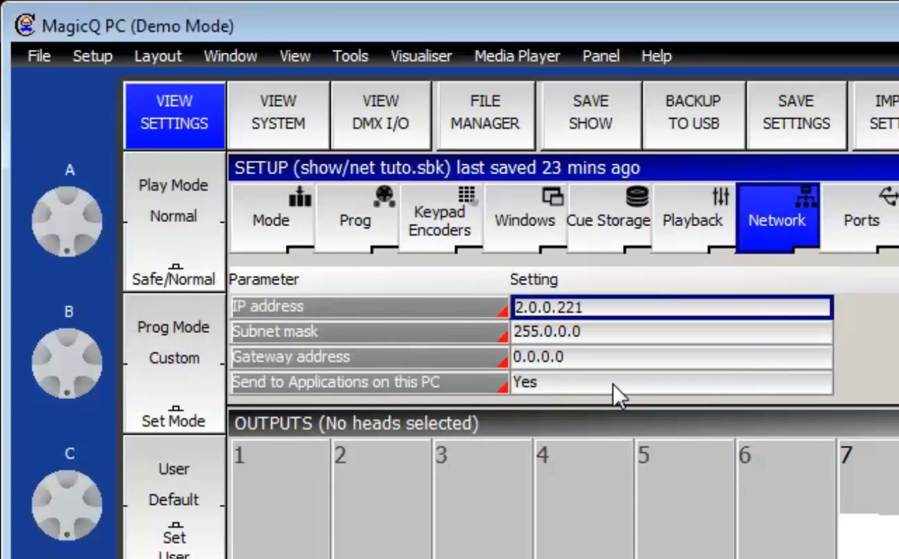
{"action": "key", "text": "Down"}
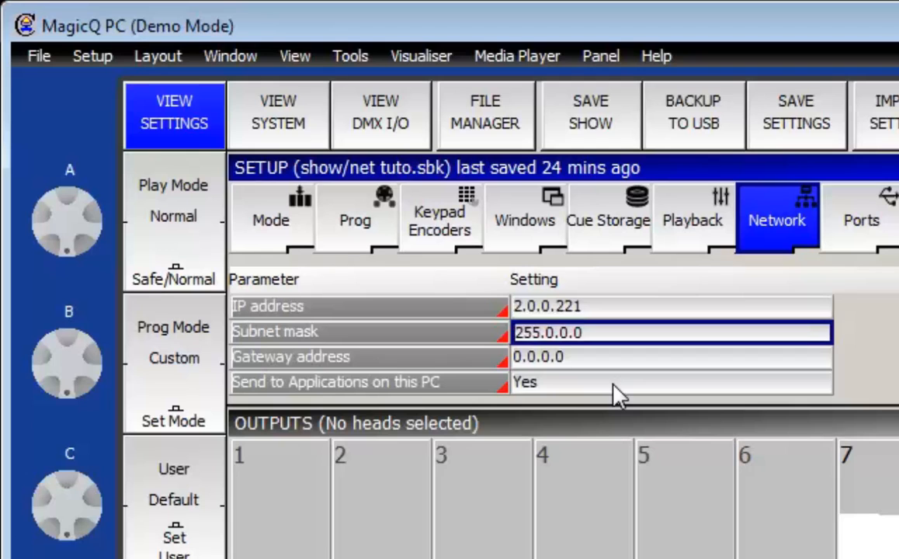
{"action": "key", "text": "Down"}
{"action": "key", "text": "Down"}
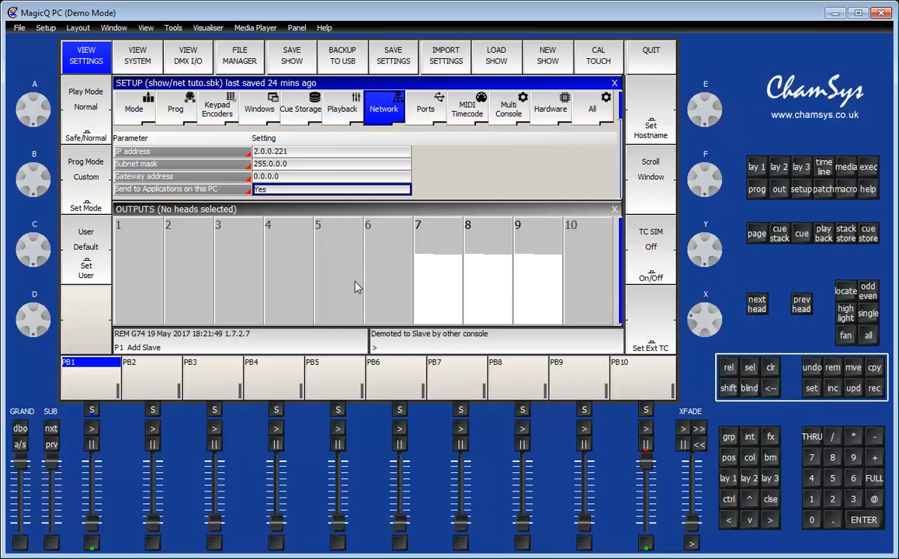
Step: Switch to Windows Explorer and open the show folder in the magicq share of the MQ80 console
{"action": "key", "text": "alt+Tab"}
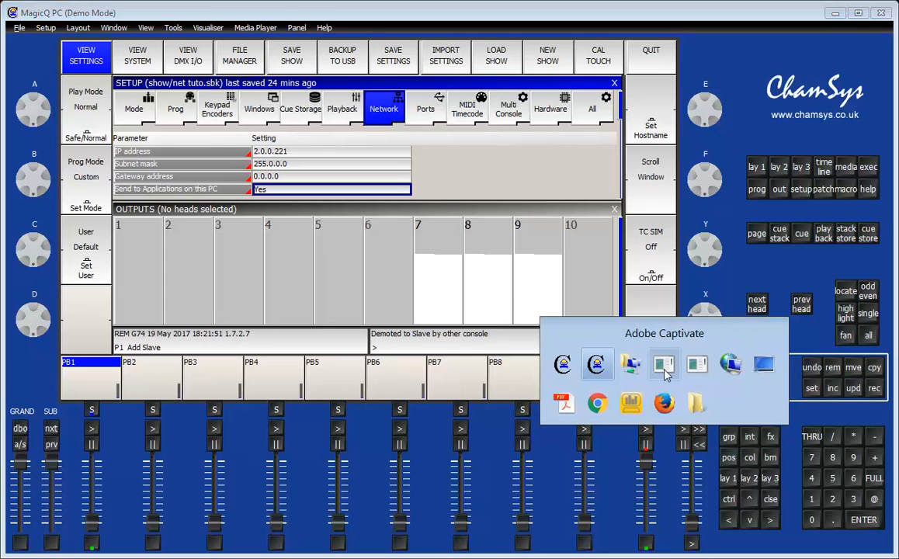
{"action": "left_click", "coordinate": [736, 371]}
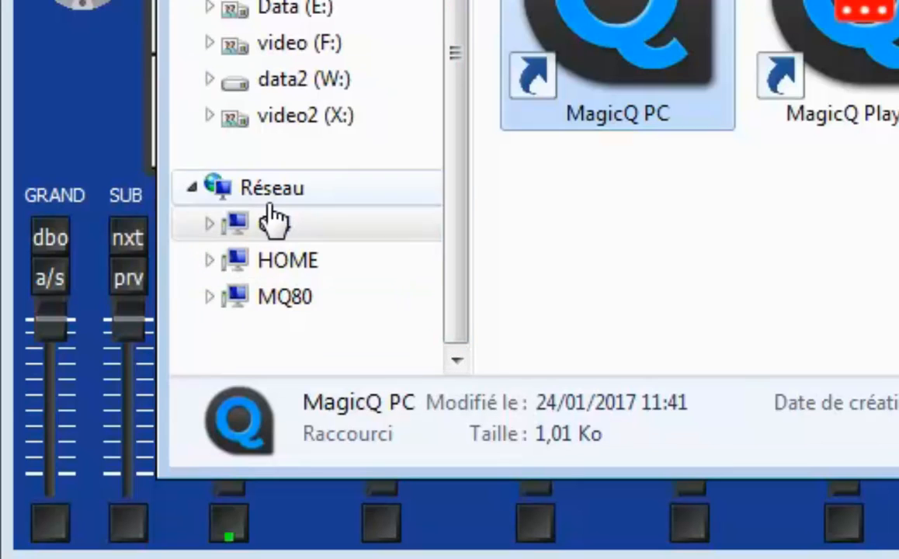
{"action": "left_click", "coordinate": [288, 298]}
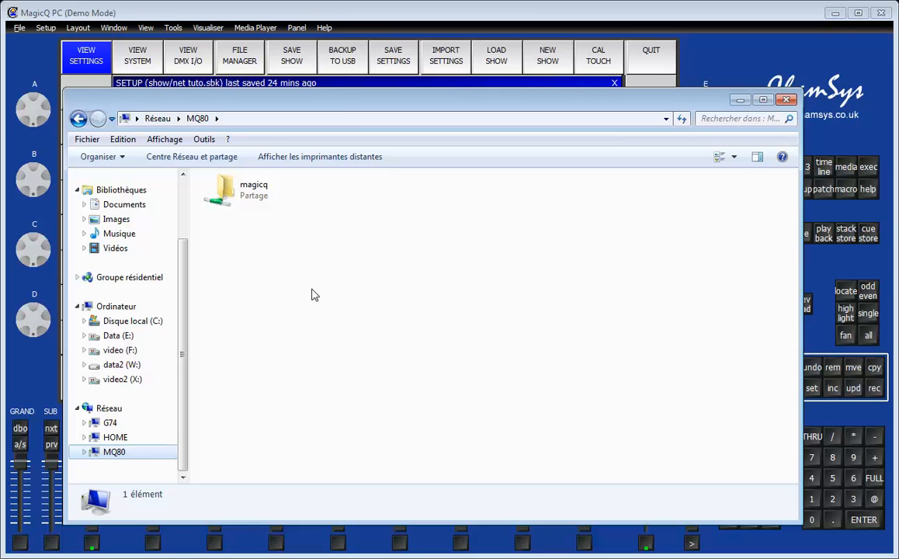
{"action": "left_click", "coordinate": [262, 190]}
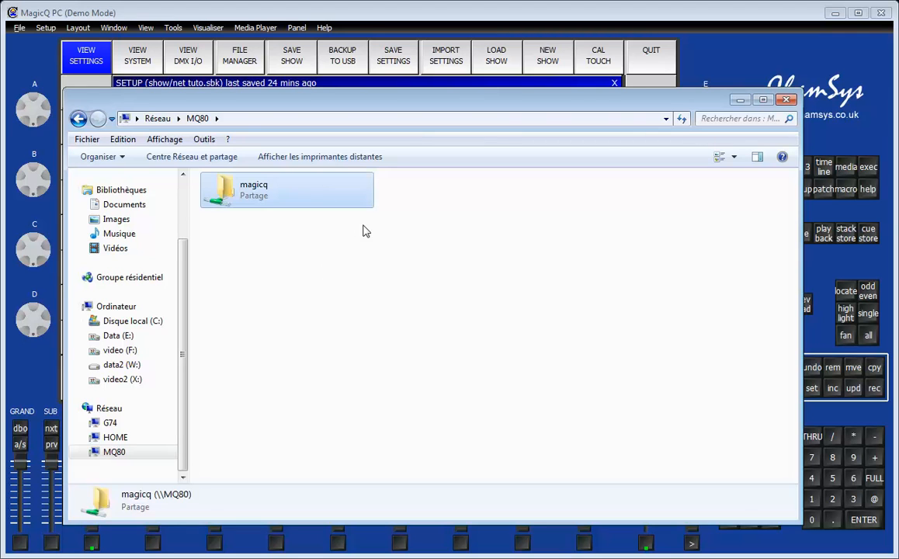
{"action": "double_click", "coordinate": [243, 186]}
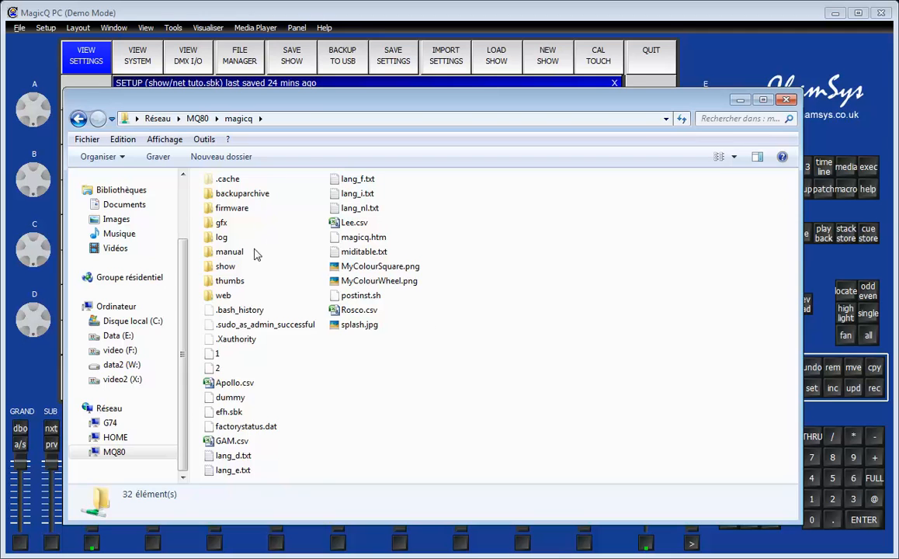
{"action": "double_click", "coordinate": [222, 266]}
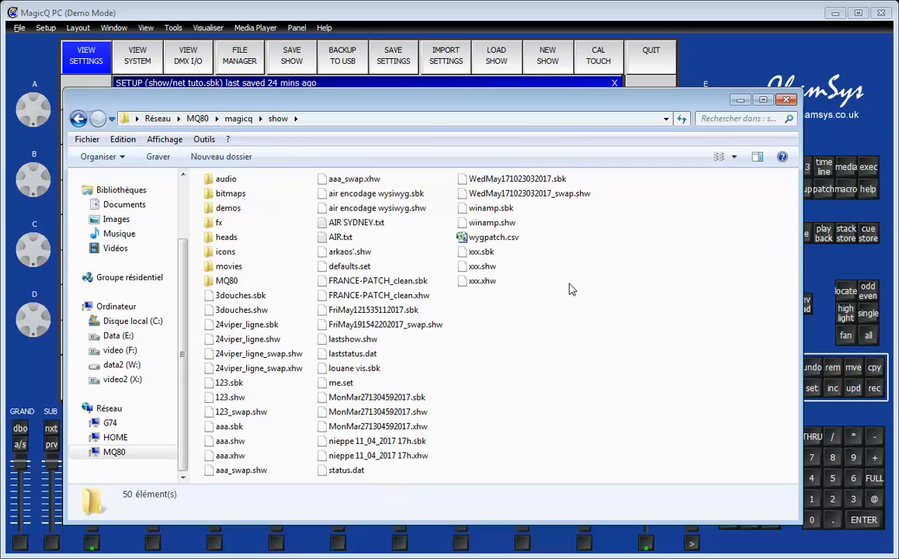
Step: Examine the show files in the MQ80's show folder, selecting a group of them and then 3douches.sbk
{"action": "left_click_drag", "start_coordinate": [452, 426], "coordinate": [356, 294]}
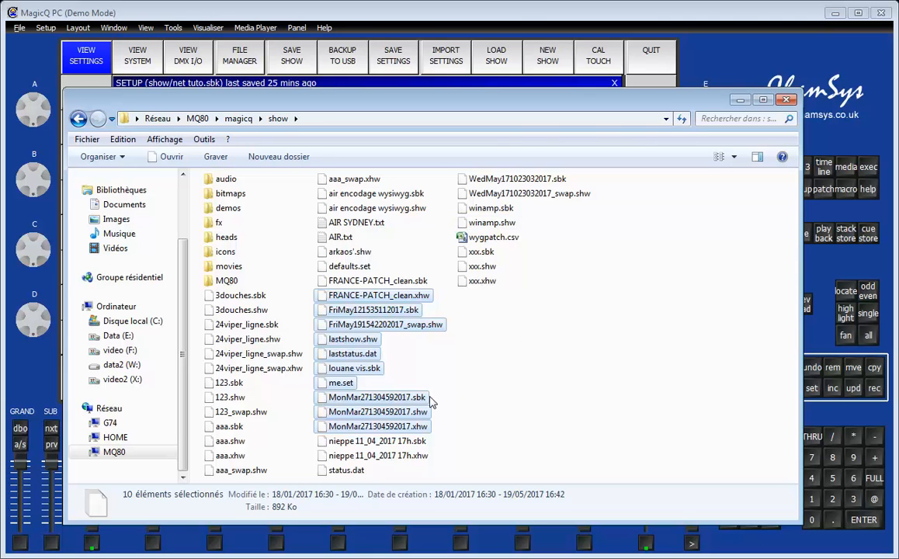
{"action": "left_click", "coordinate": [481, 344]}
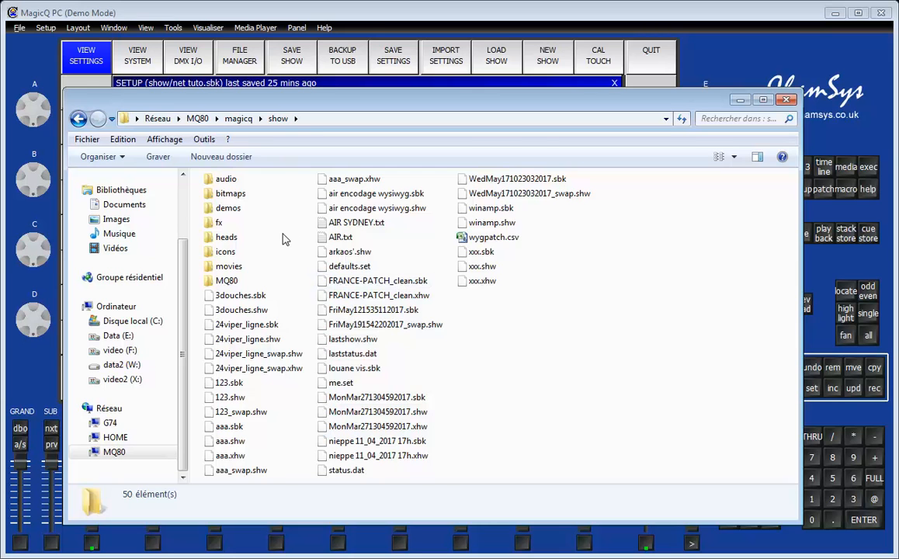
{"action": "left_click", "coordinate": [254, 295]}
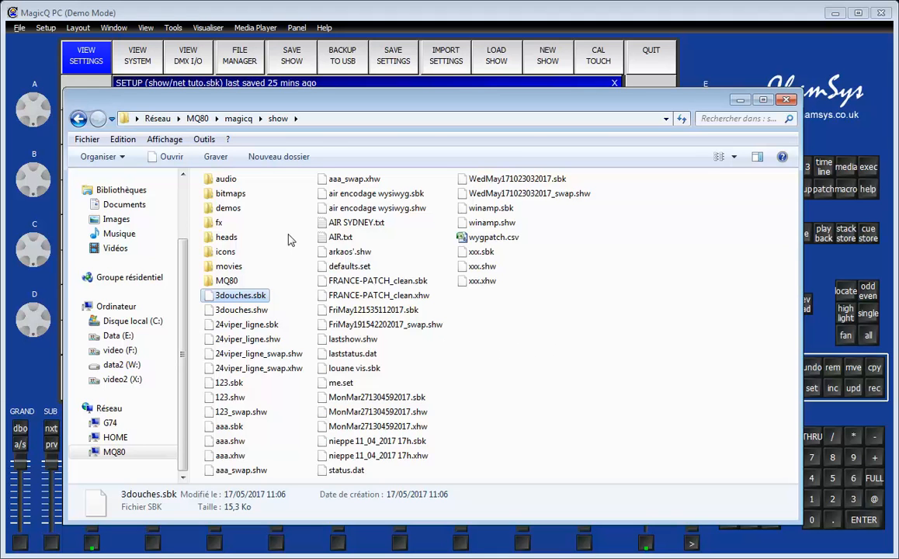
Step: Open the heads folder, select the A and O_FalconBeam2_13ch.hed head file, and go back to the show folder
{"action": "double_click", "coordinate": [225, 237]}
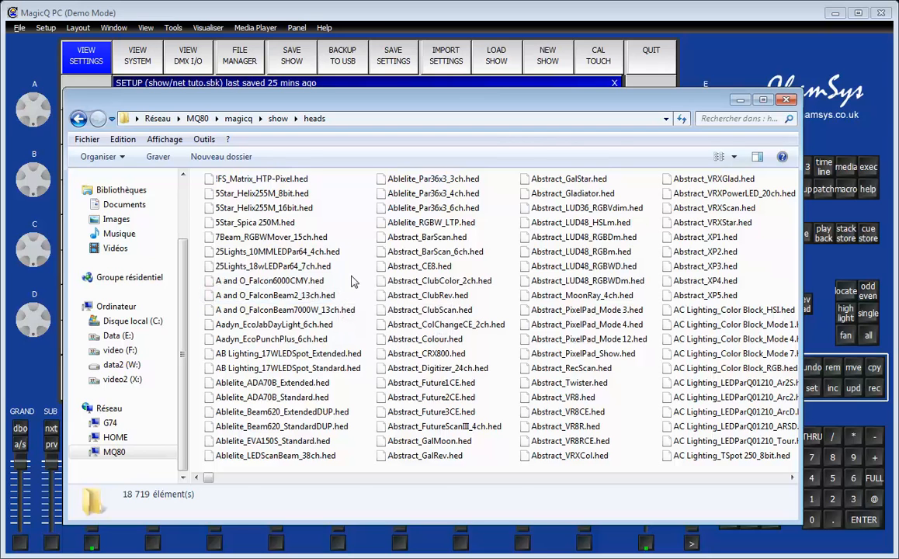
{"action": "left_click", "coordinate": [330, 300]}
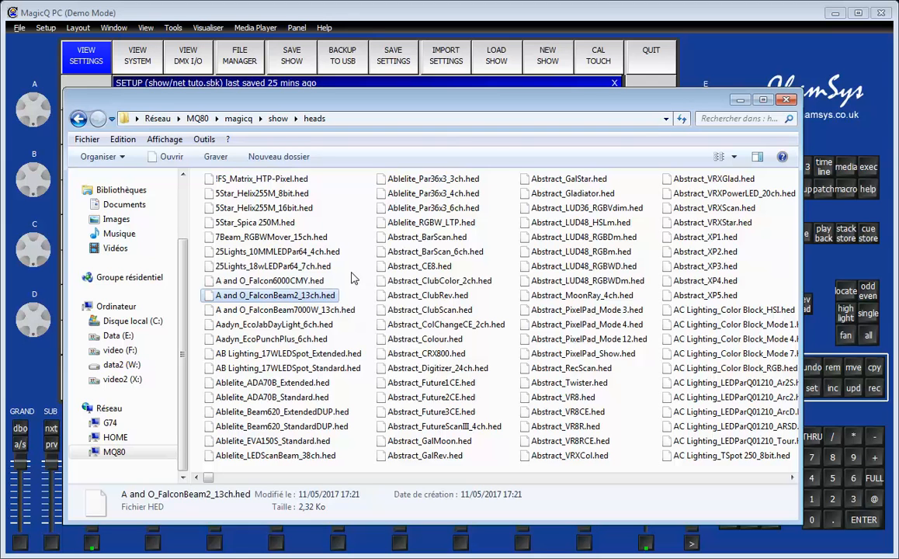
{"action": "left_click", "coordinate": [278, 118]}
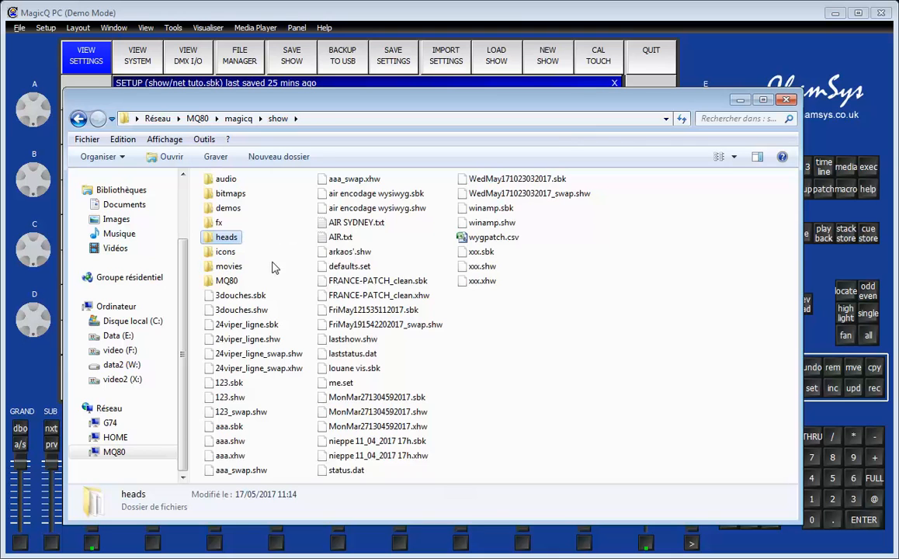
Step: Open the MQ80's movies folder, select the files from movie001-001.cmv to movie001-013.cmv, and clear the selection
{"action": "double_click", "coordinate": [230, 266]}
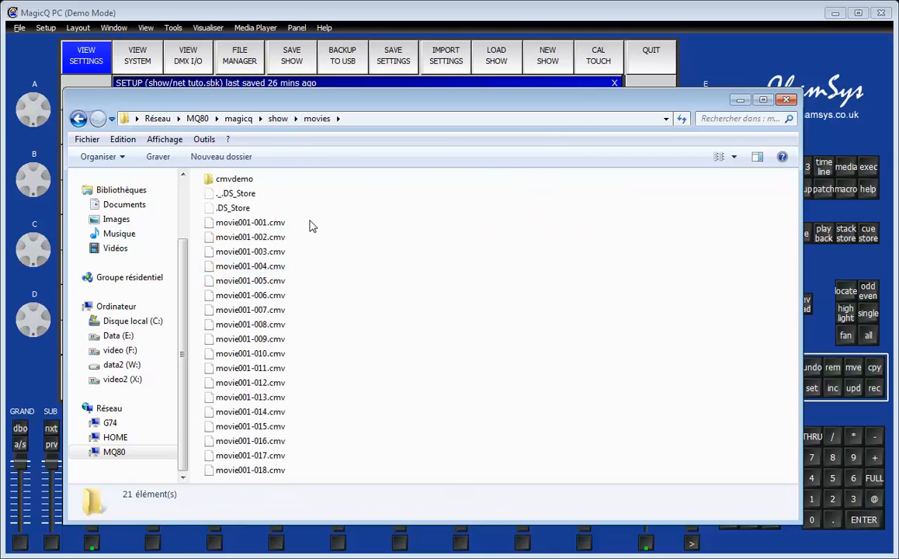
{"action": "left_click", "coordinate": [281, 225]}
{"action": "left_click", "coordinate": [241, 399], "text": "shift"}
{"action": "left_click", "coordinate": [327, 367]}
Step: Switch to MagicQ to look through its tools for the CMV Converter, and return to the movies folder in Windows Explorer
{"action": "left_click", "coordinate": [172, 28]}
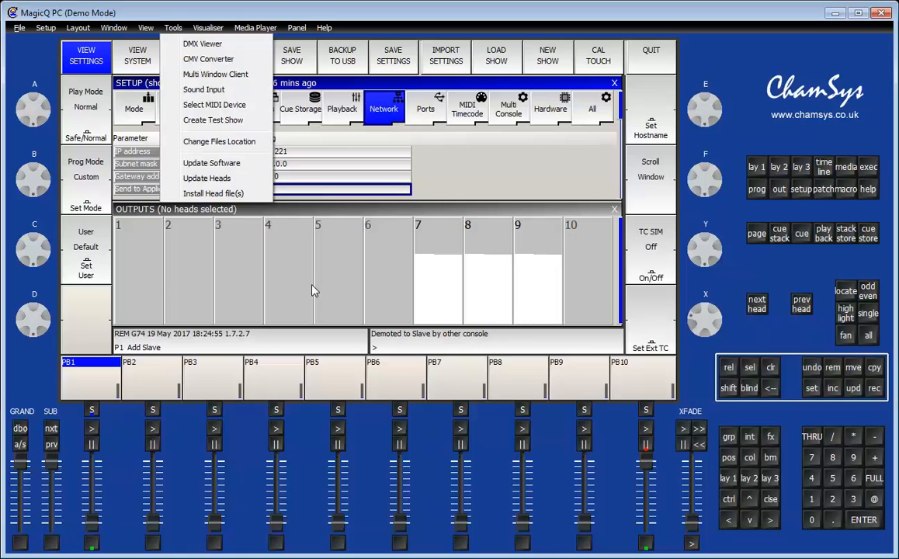
{"action": "key", "text": "alt+Tab"}
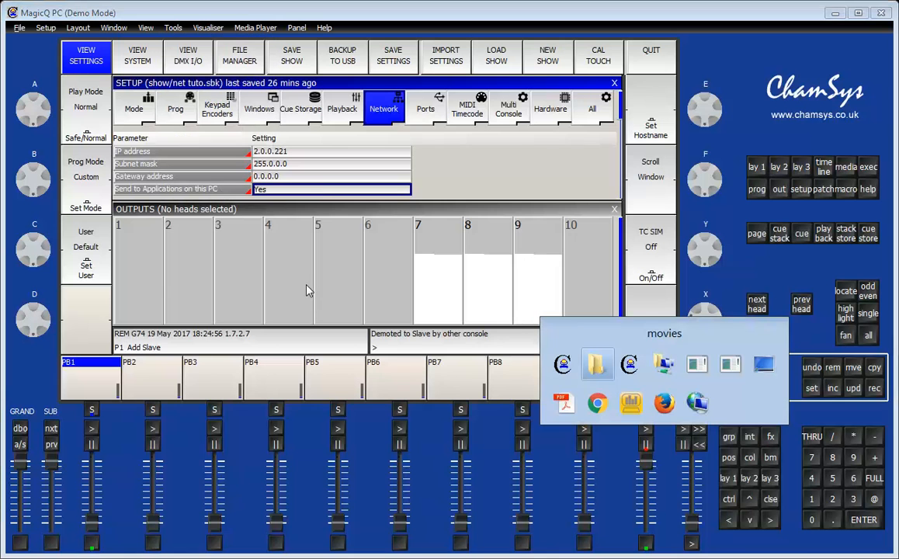
{"action": "left_click", "coordinate": [596, 365]}
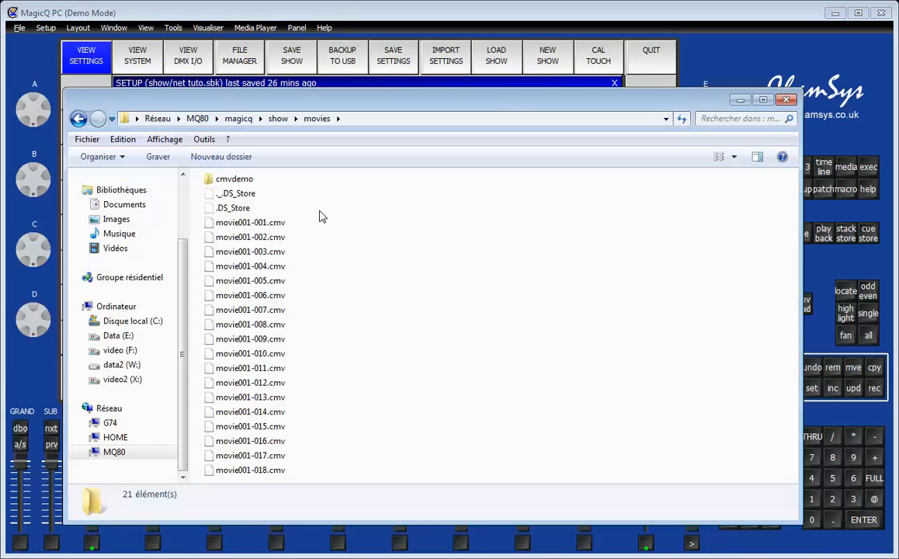
Step: Look inside the audio folder within the show folder, return to the show folder, and minimize Windows Explorer
{"action": "left_click", "coordinate": [276, 118]}
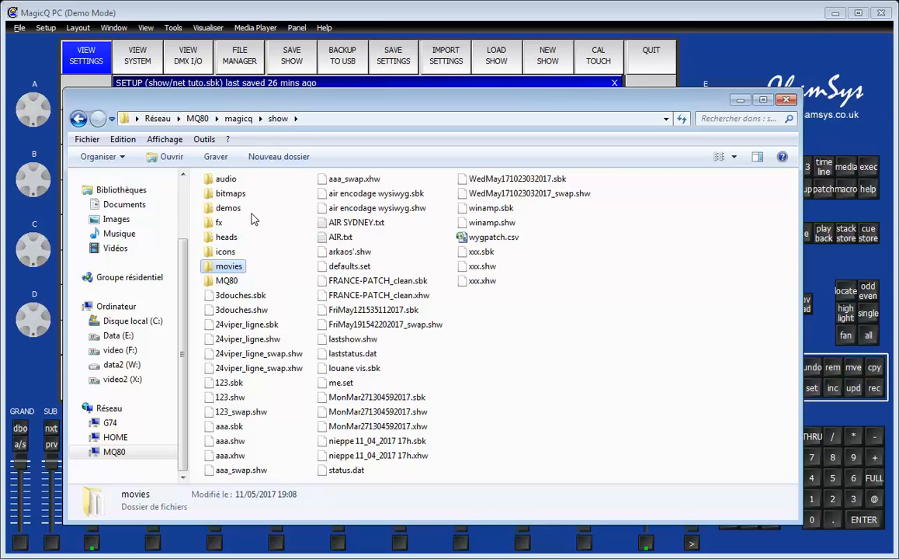
{"action": "double_click", "coordinate": [231, 179]}
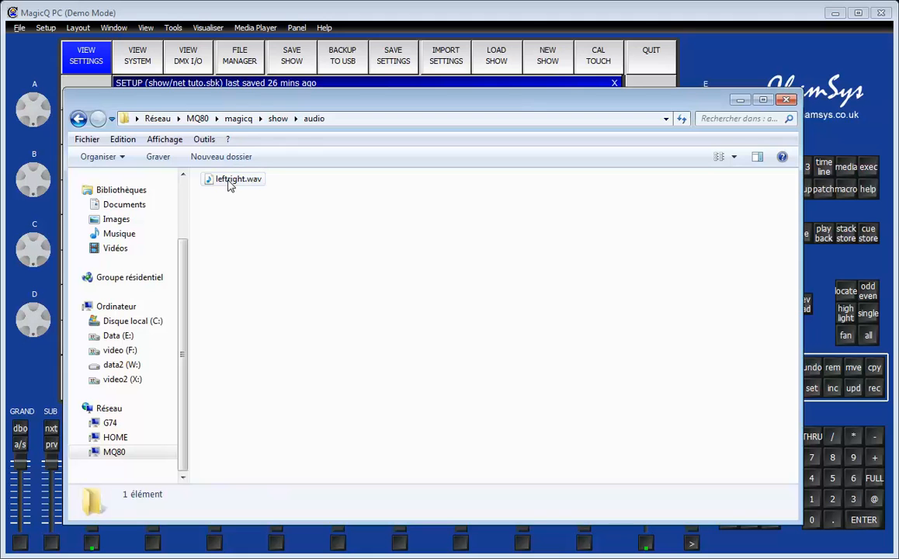
{"action": "left_click", "coordinate": [276, 118]}
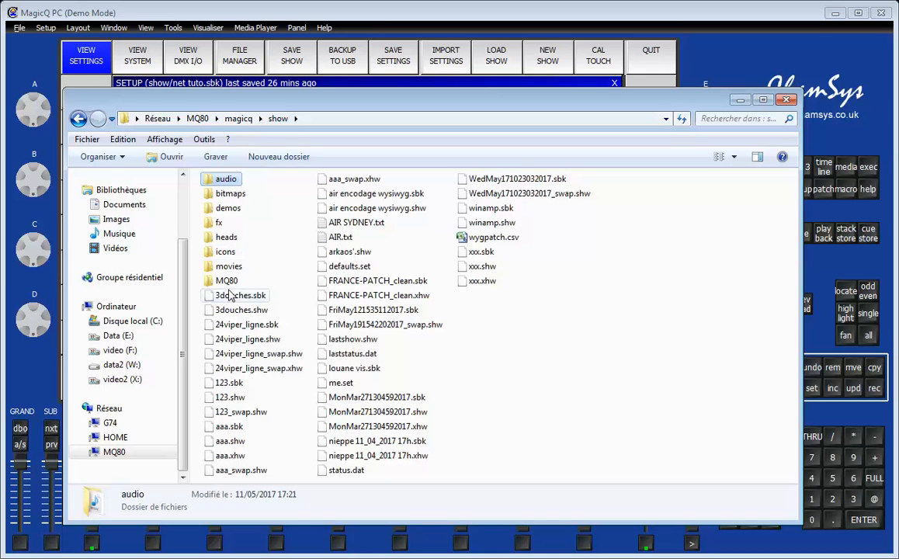
{"action": "left_click", "coordinate": [538, 321]}
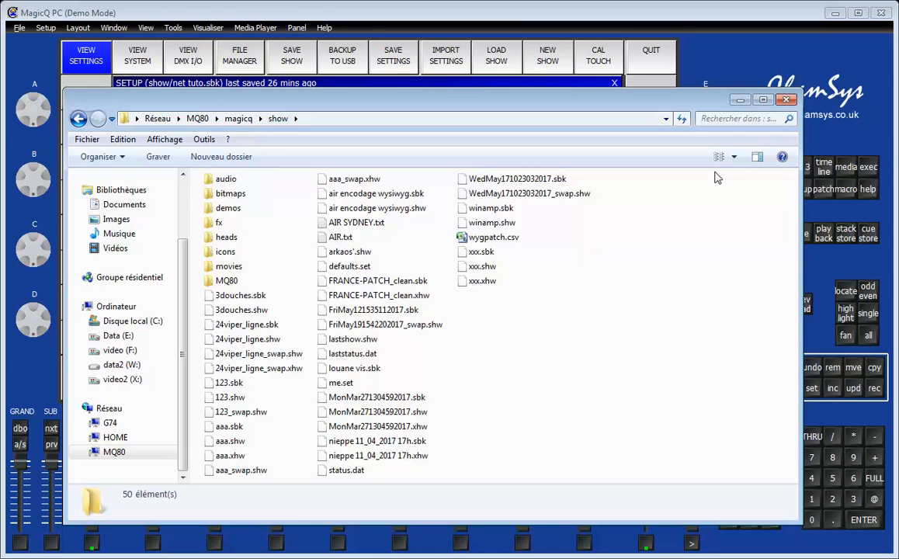
{"action": "left_click", "coordinate": [740, 100]}
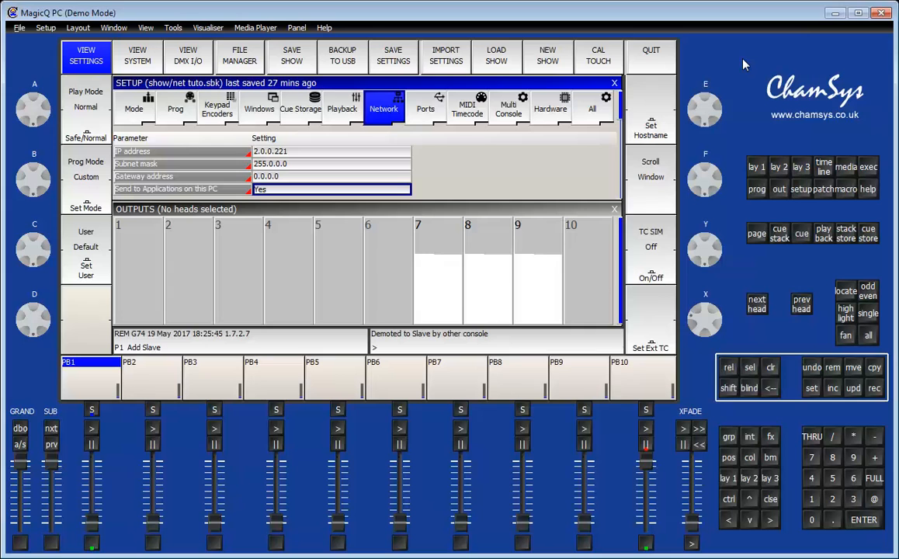
Step: Start a new show on the G74 console in Normal (live) programming mode and check its patch
{"action": "key", "text": "alt+Tab"}
{"action": "key", "text": "alt+Tab"}
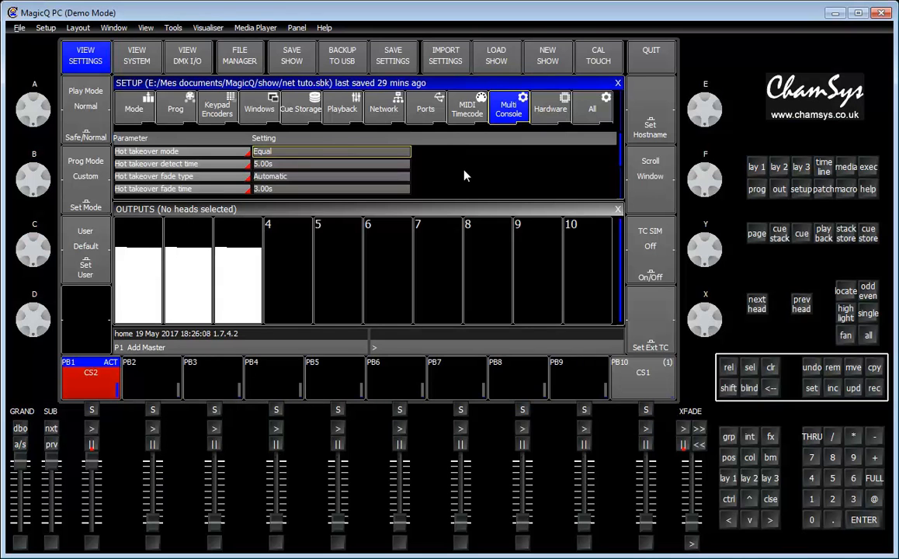
{"action": "key", "text": "alt+Tab"}
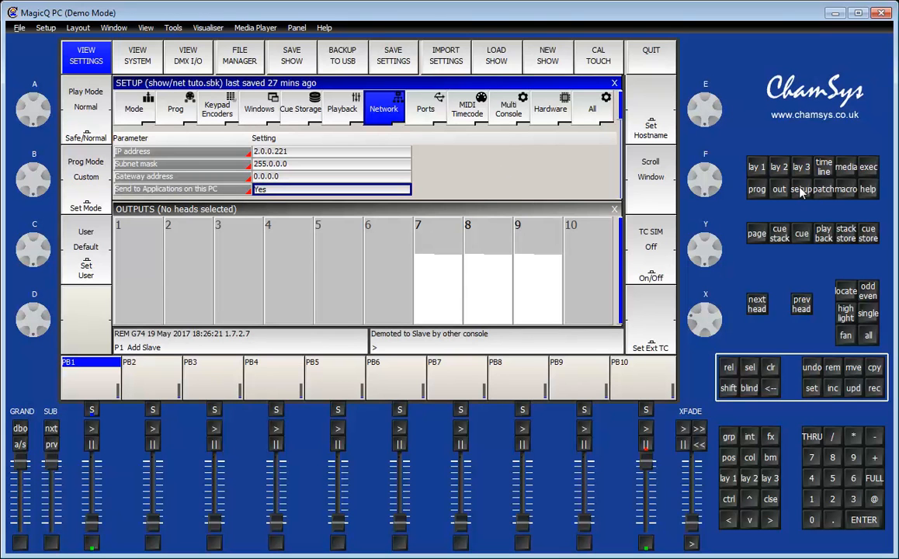
{"action": "left_click", "coordinate": [496, 56]}
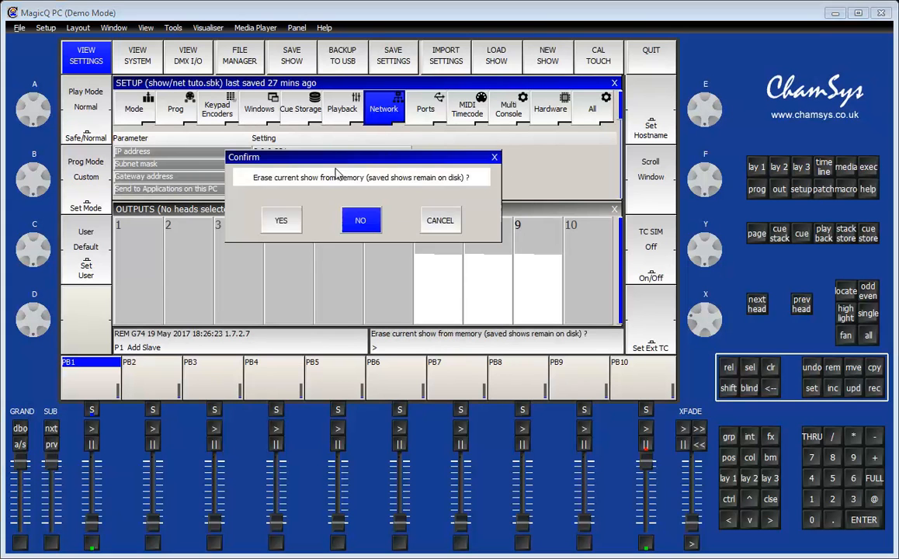
{"action": "left_click", "coordinate": [281, 221]}
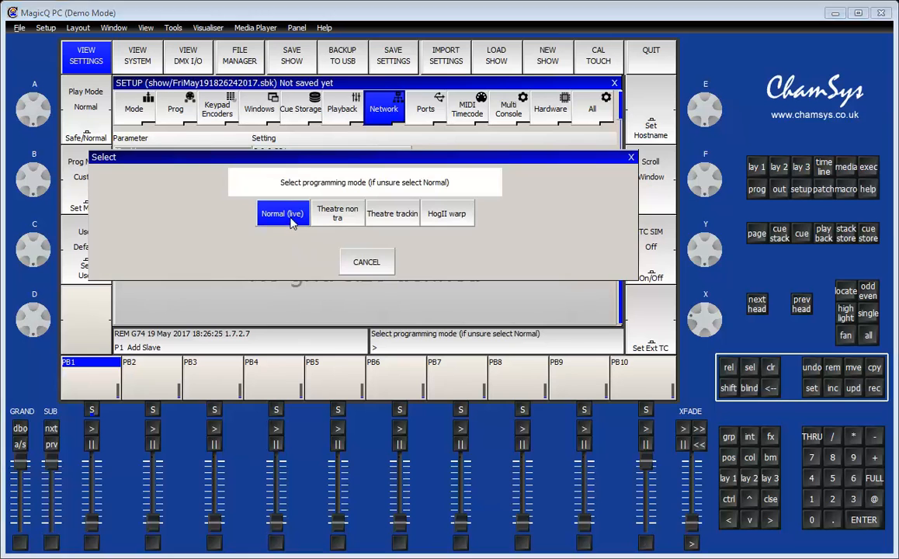
{"action": "left_click", "coordinate": [292, 222]}
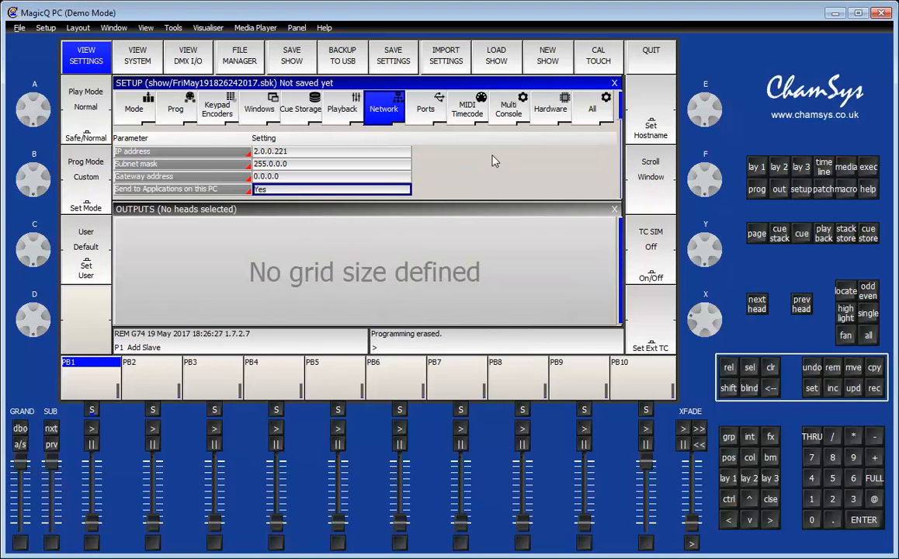
{"action": "left_click", "coordinate": [823, 188]}
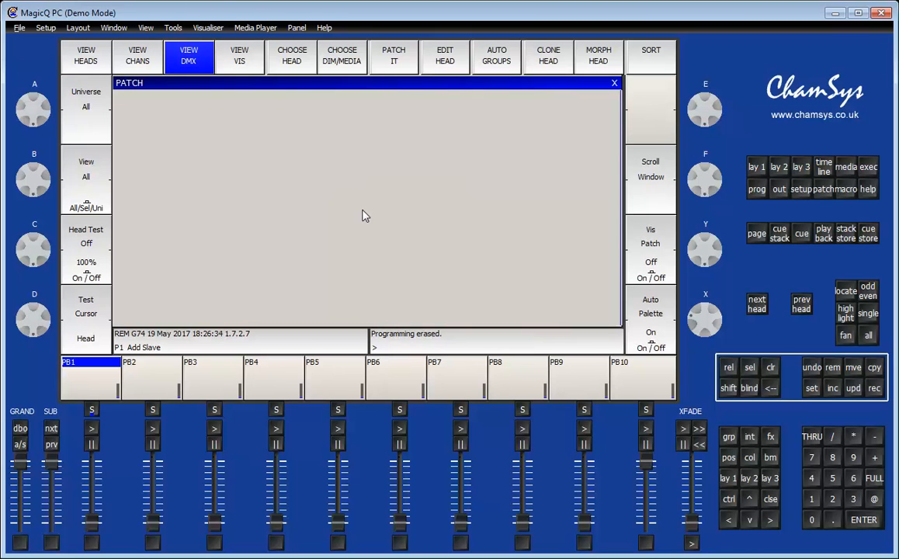
Step: Grab the show from the home console over the network, erasing the current show from memory
{"action": "left_click", "coordinate": [801, 190]}
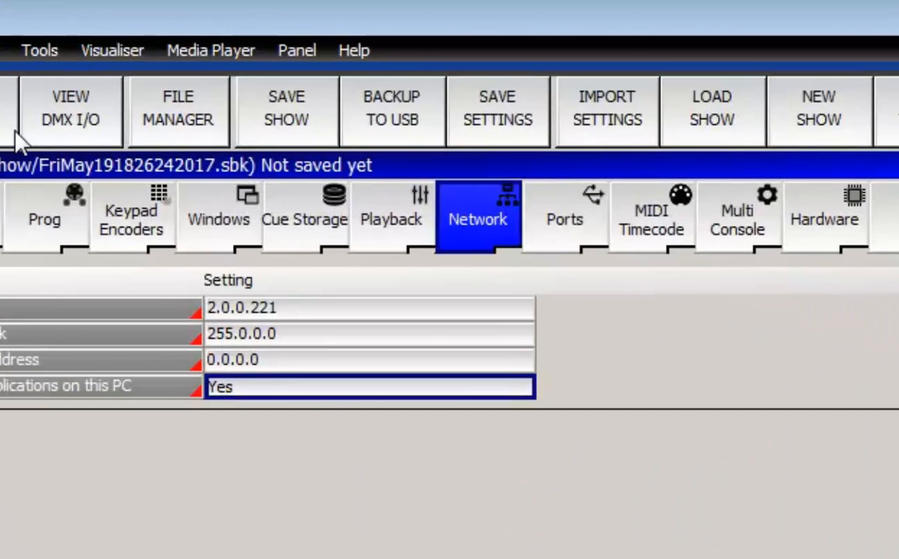
{"action": "left_click", "coordinate": [84, 120]}
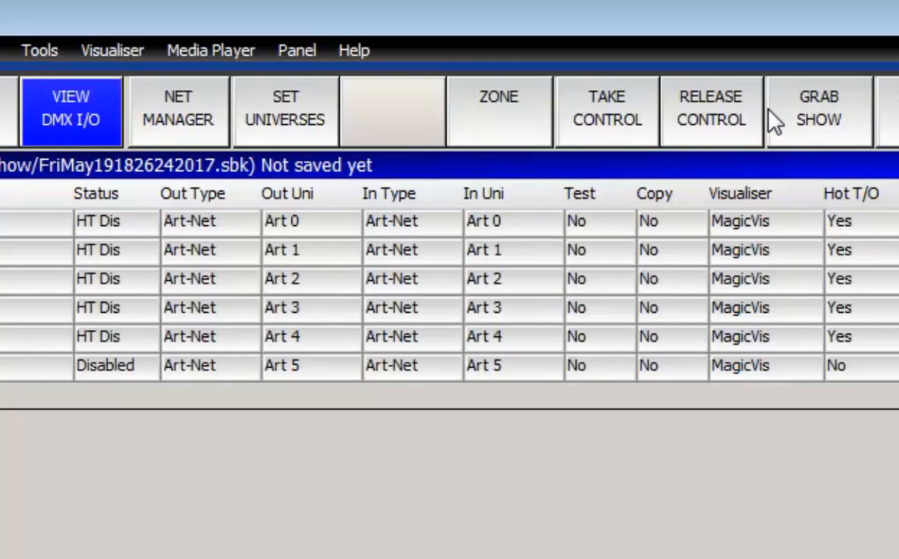
{"action": "left_click", "coordinate": [814, 121]}
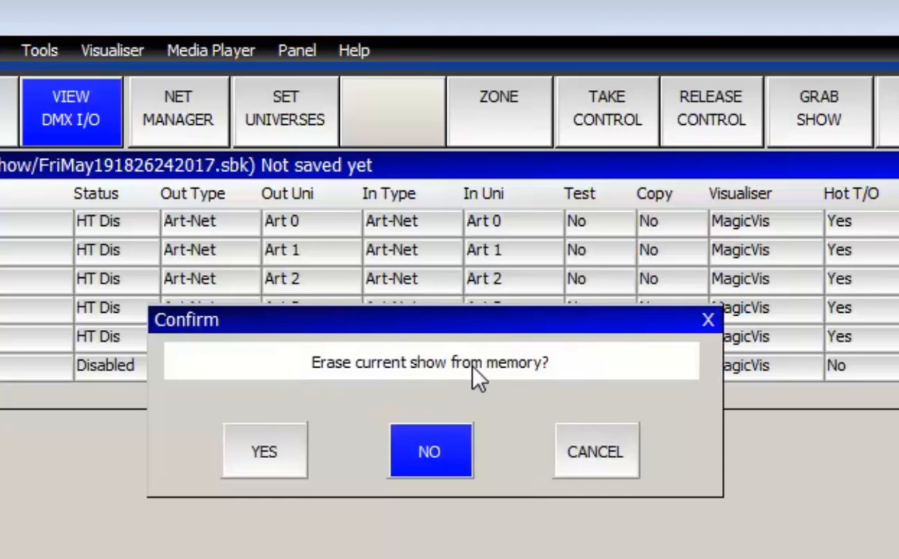
{"action": "left_click", "coordinate": [264, 452]}
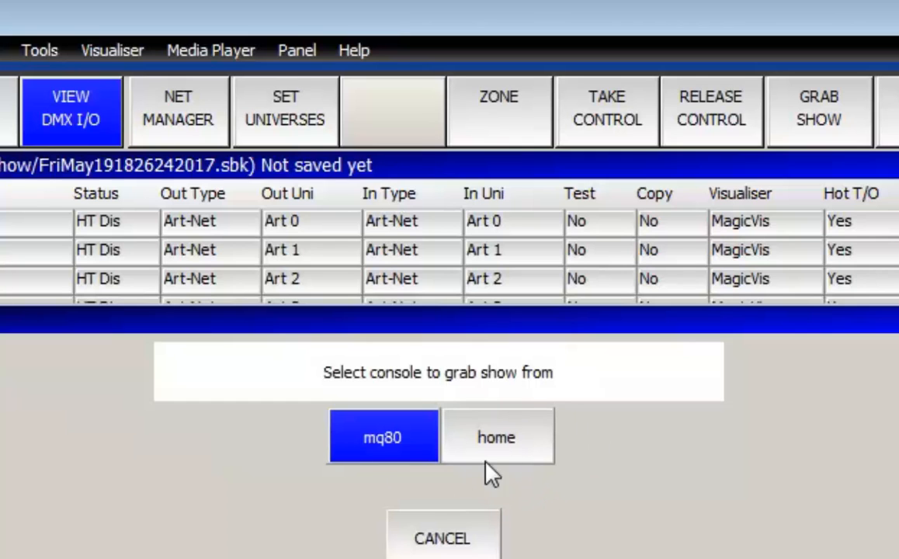
{"action": "left_click", "coordinate": [509, 446]}
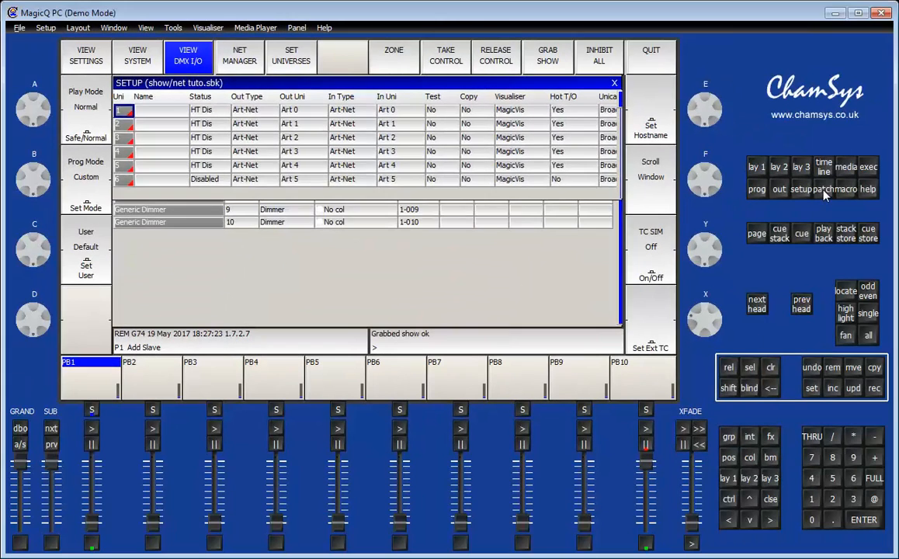
Step: Check the grabbed show's patched heads, groups and palettes, and outputs
{"action": "left_click", "coordinate": [824, 192]}
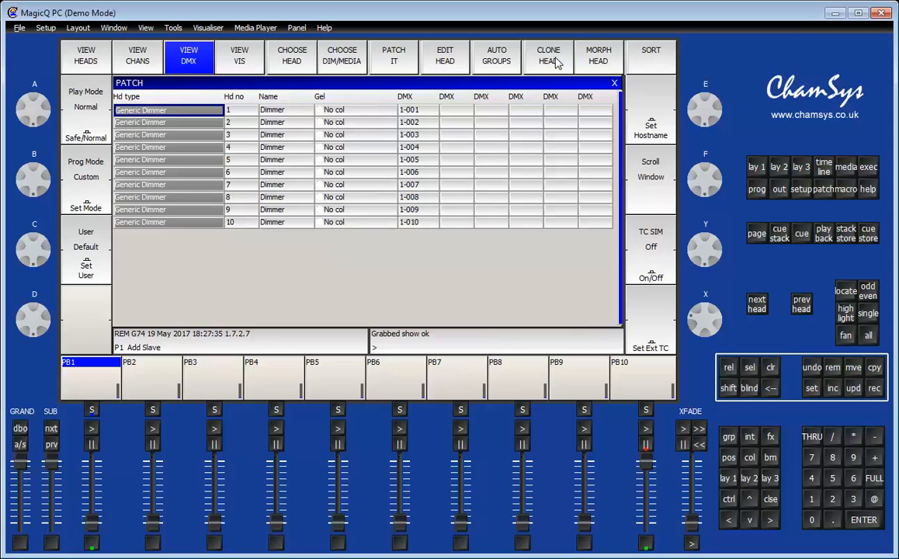
{"action": "left_click", "coordinate": [799, 191]}
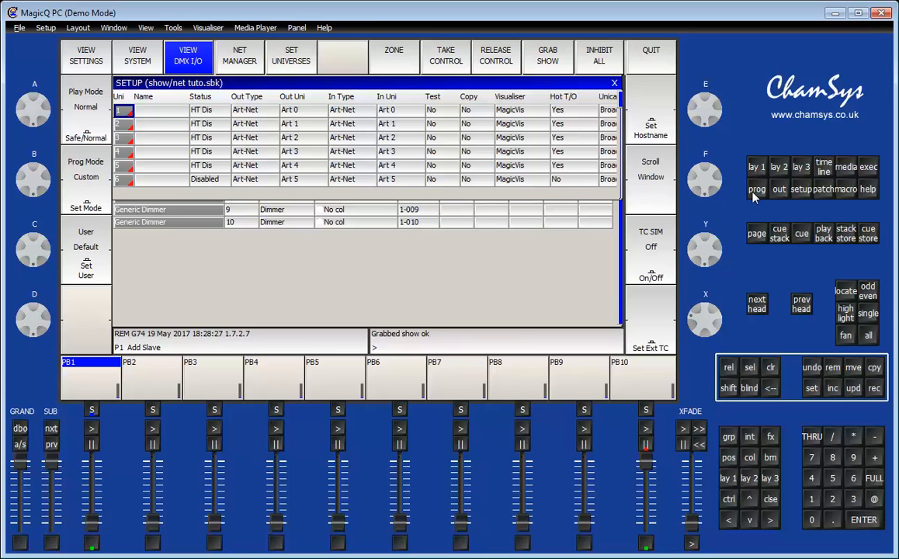
{"action": "left_click", "coordinate": [754, 169]}
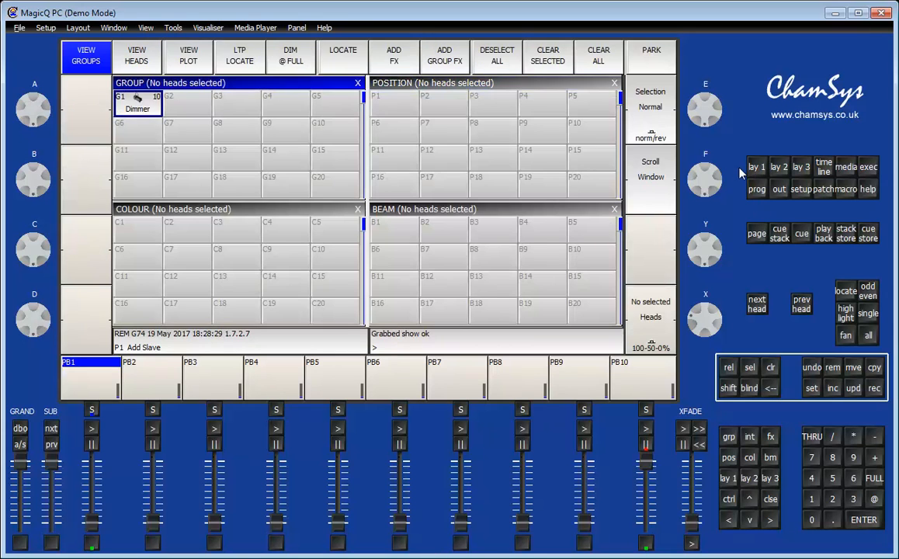
{"action": "left_click", "coordinate": [775, 170]}
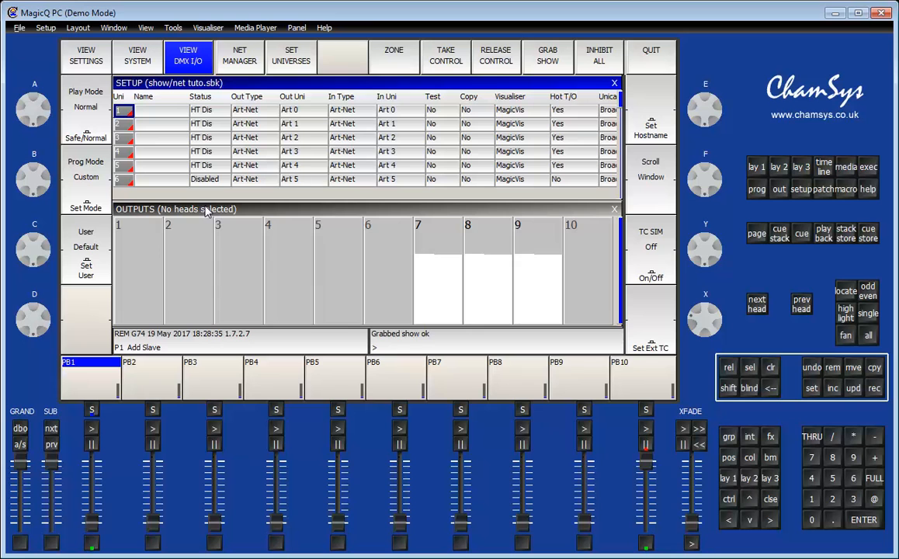
Step: Lower playback 10 to zero, and bring playback 1 up to test its output before lowering it to zero
{"action": "left_click_drag", "start_coordinate": [646, 461], "coordinate": [646, 528]}
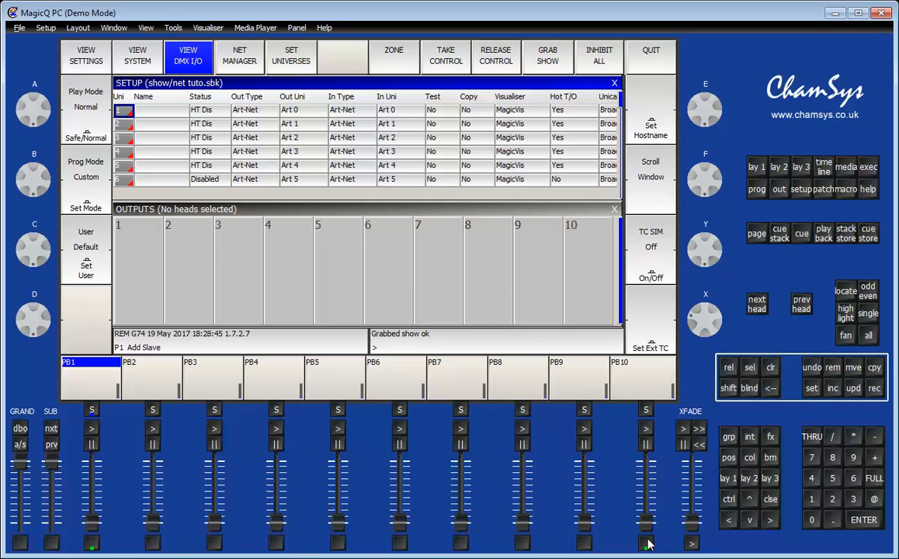
{"action": "left_click", "coordinate": [94, 429]}
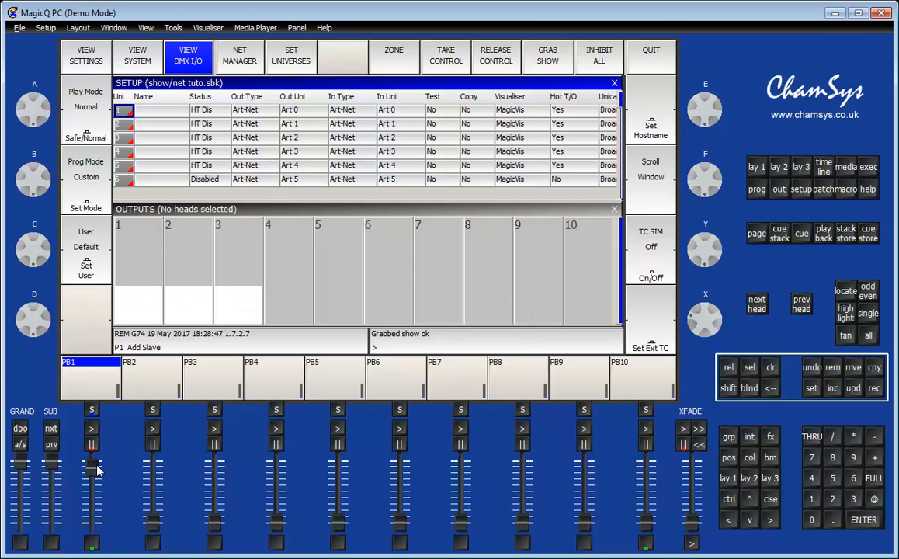
{"action": "left_click_drag", "start_coordinate": [93, 462], "coordinate": [91, 534]}
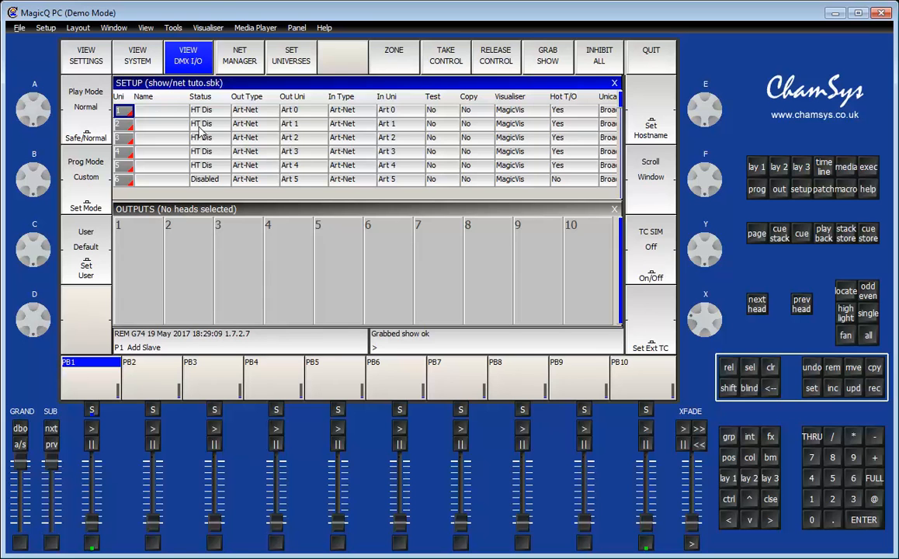
Step: Open the Multi Console settings and examine the Enable remote control and Enable remote access parameters
{"action": "left_click", "coordinate": [90, 60]}
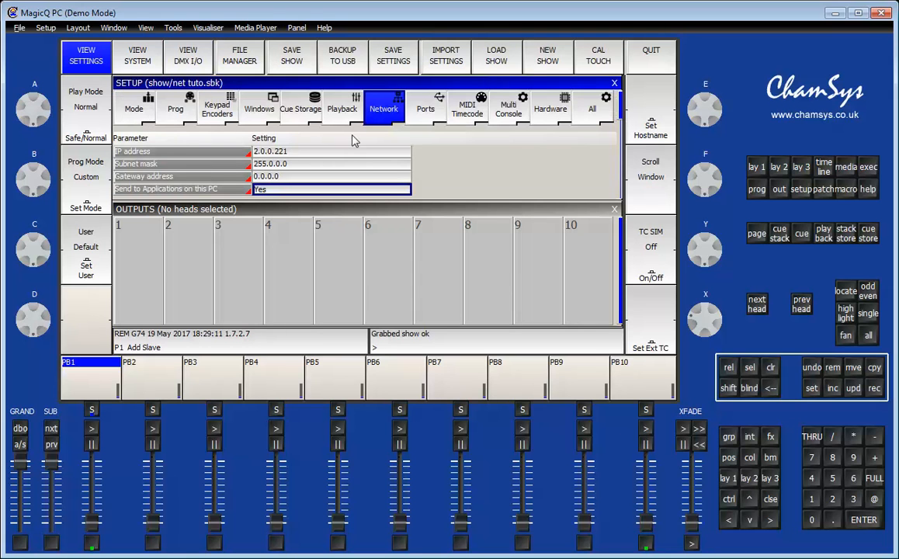
{"action": "left_click", "coordinate": [513, 113]}
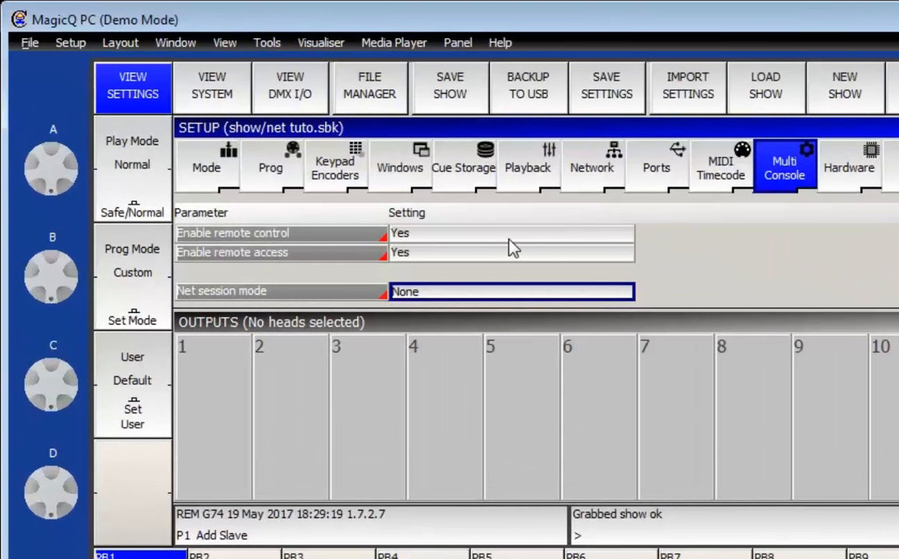
{"action": "left_click_drag", "start_coordinate": [437, 235], "coordinate": [439, 254]}
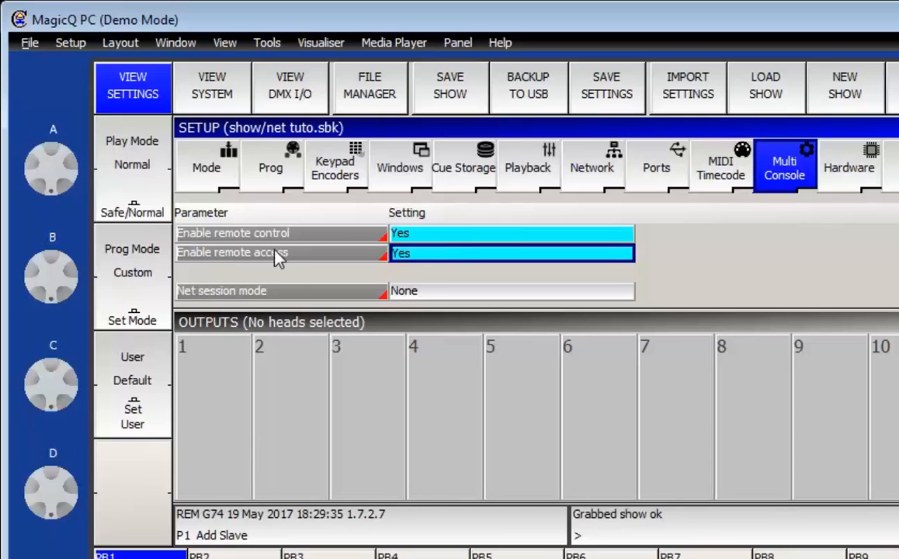
{"action": "left_click", "coordinate": [423, 255]}
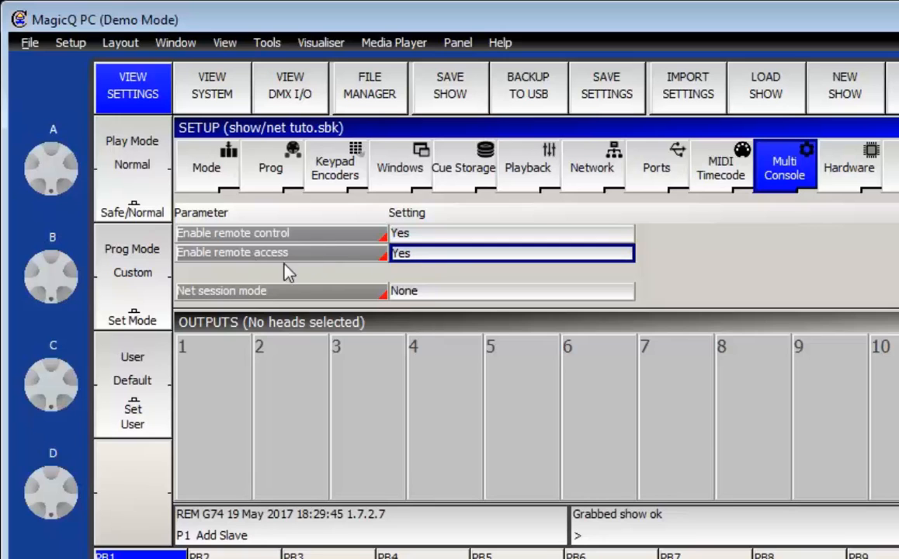
{"action": "left_click", "coordinate": [429, 236]}
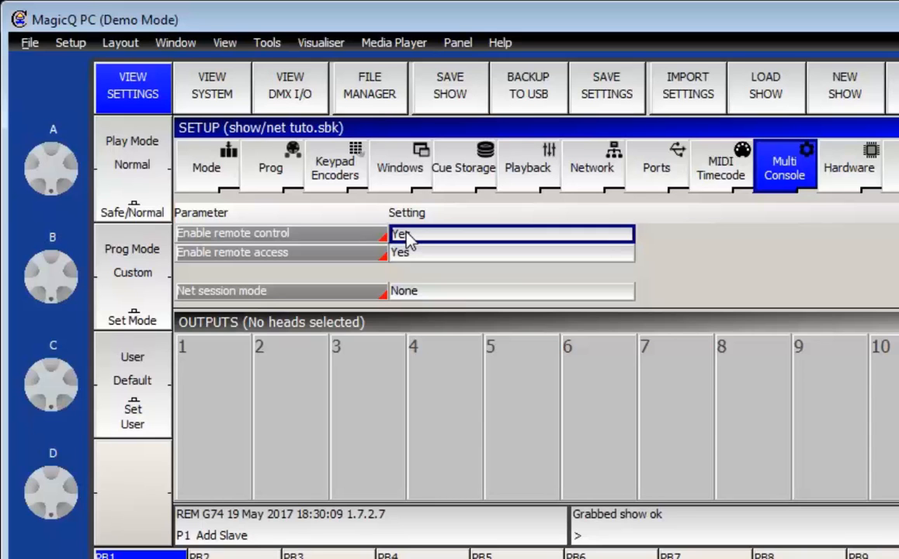
{"action": "left_click_drag", "start_coordinate": [428, 241], "coordinate": [447, 259]}
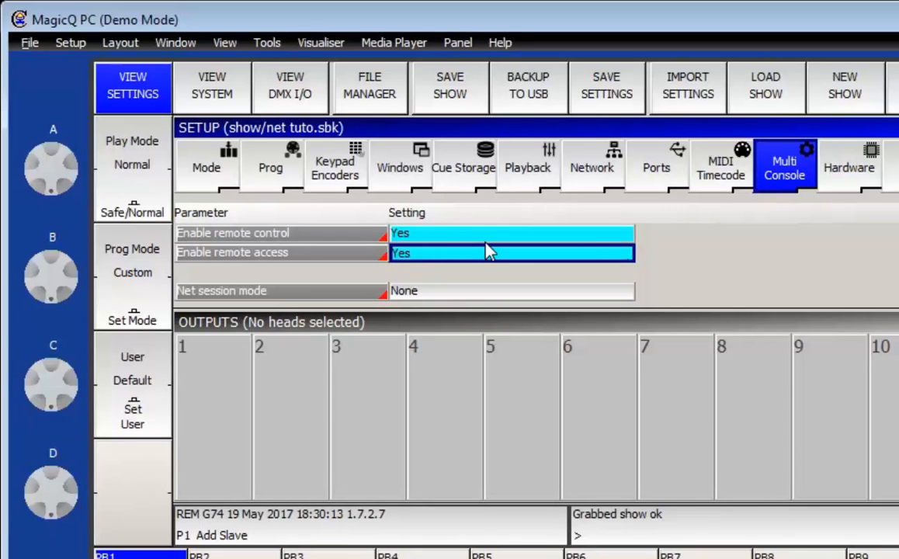
Step: Review the remaining Multi Console parameters, from net session and playback sync to the hot takeover mode, detect time, fade type and fade time
{"action": "scroll", "coordinate": [485, 251], "scroll_direction": "down", "scroll_amount": 3}
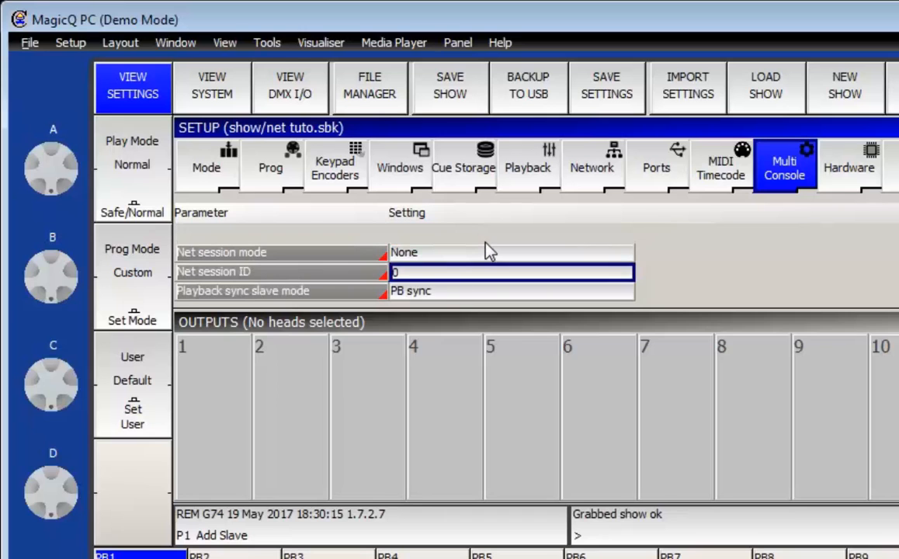
{"action": "scroll", "coordinate": [490, 251], "scroll_direction": "down", "scroll_amount": 1}
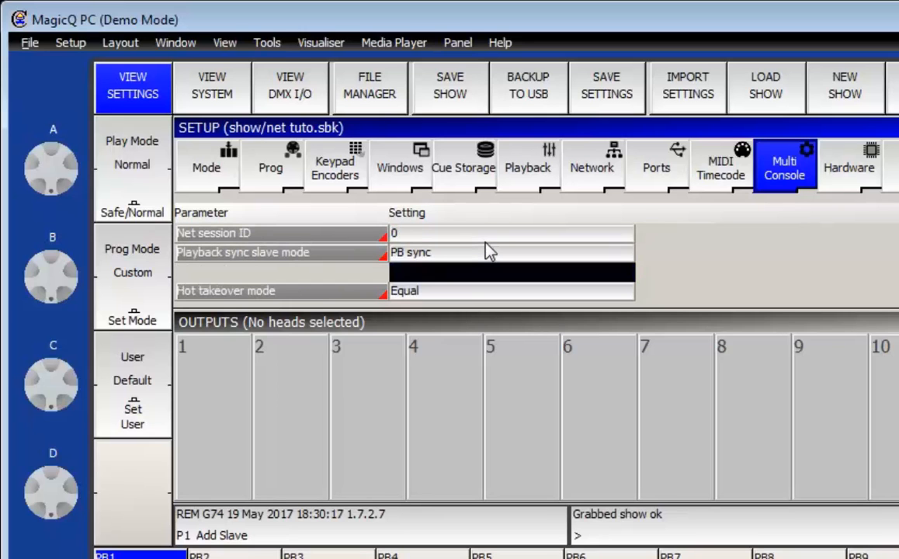
{"action": "scroll", "coordinate": [489, 250], "scroll_direction": "down", "scroll_amount": 1}
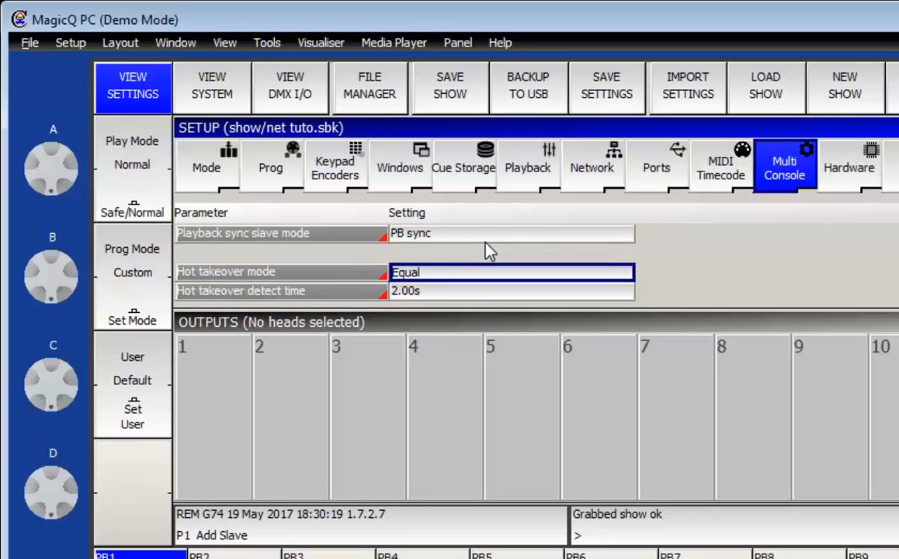
{"action": "scroll", "coordinate": [488, 250], "scroll_direction": "down", "scroll_amount": 1}
{"action": "scroll", "coordinate": [488, 250], "scroll_direction": "down", "scroll_amount": 1}
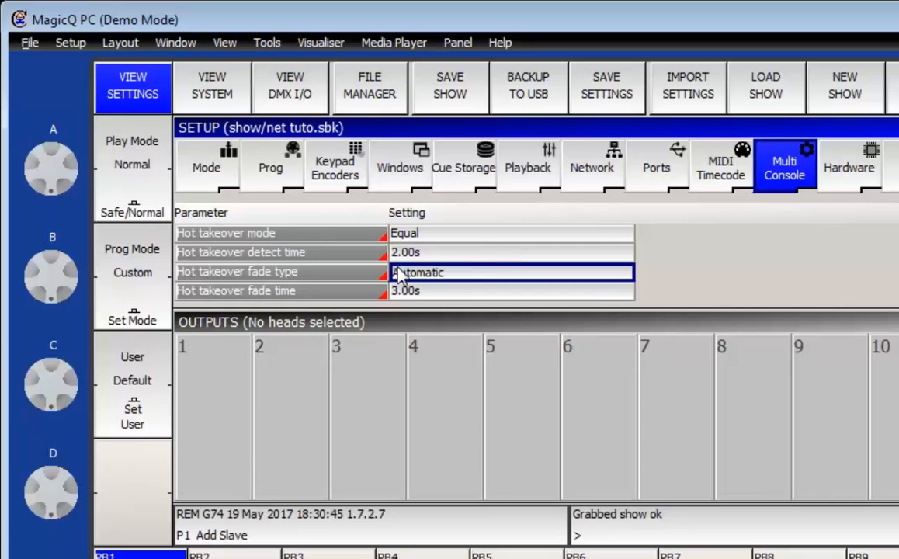
{"action": "left_click_drag", "start_coordinate": [451, 239], "coordinate": [450, 291]}
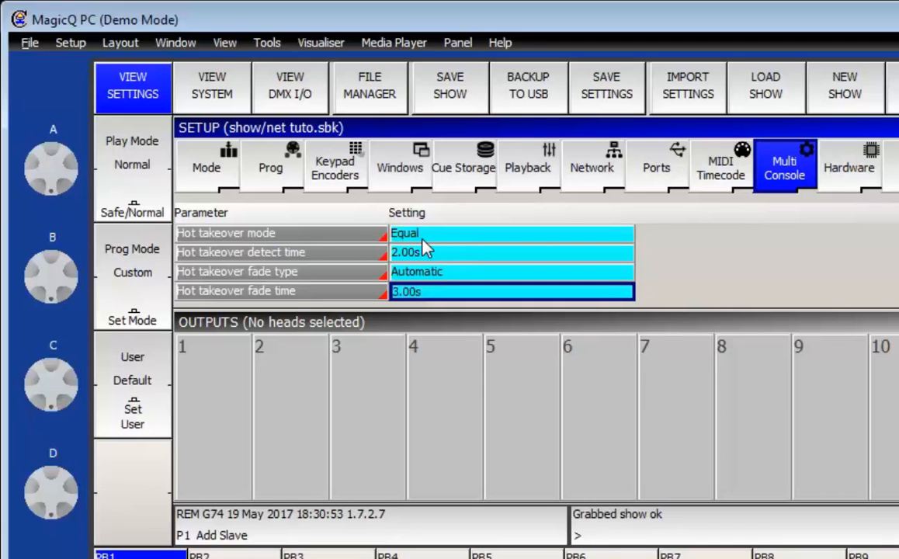
Step: Set the Hot takeover mode to Split unis on both the home console and the slave console
{"action": "left_click", "coordinate": [468, 236]}
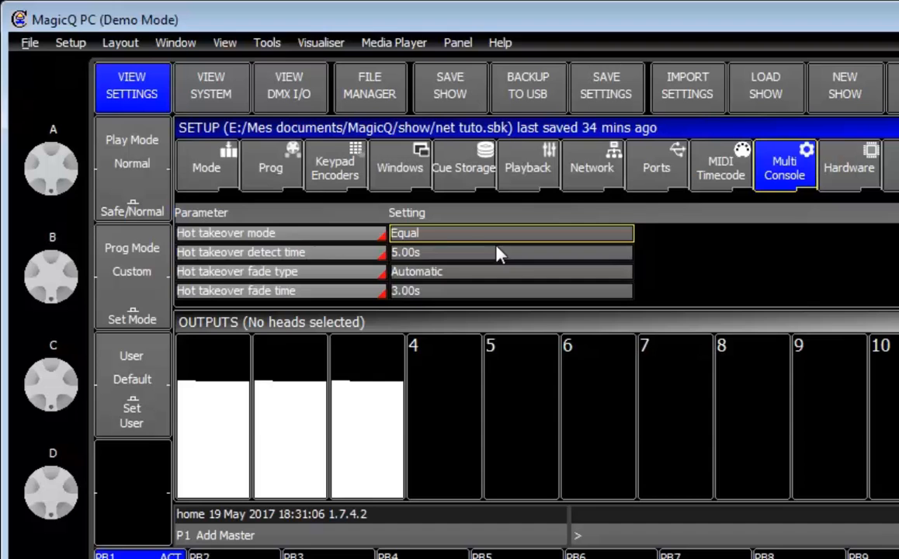
{"action": "left_click", "coordinate": [456, 236]}
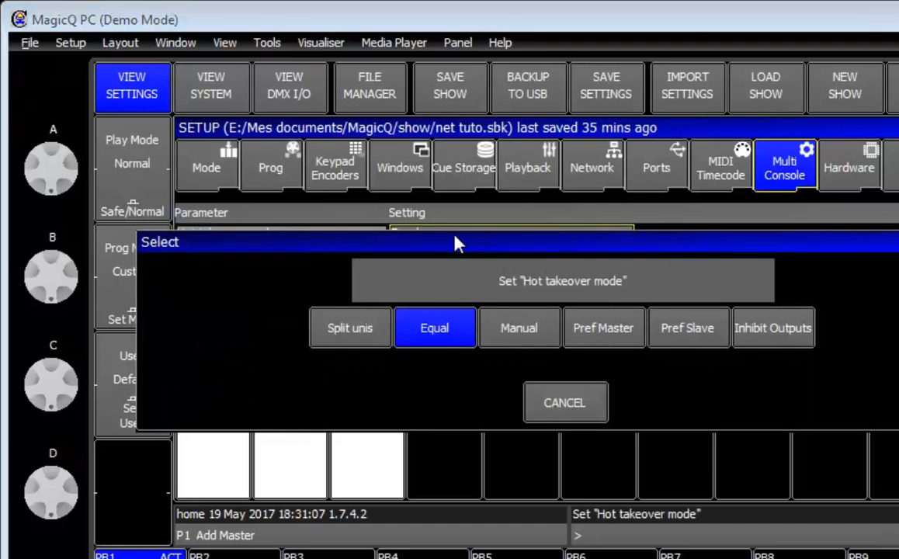
{"action": "left_click", "coordinate": [366, 339]}
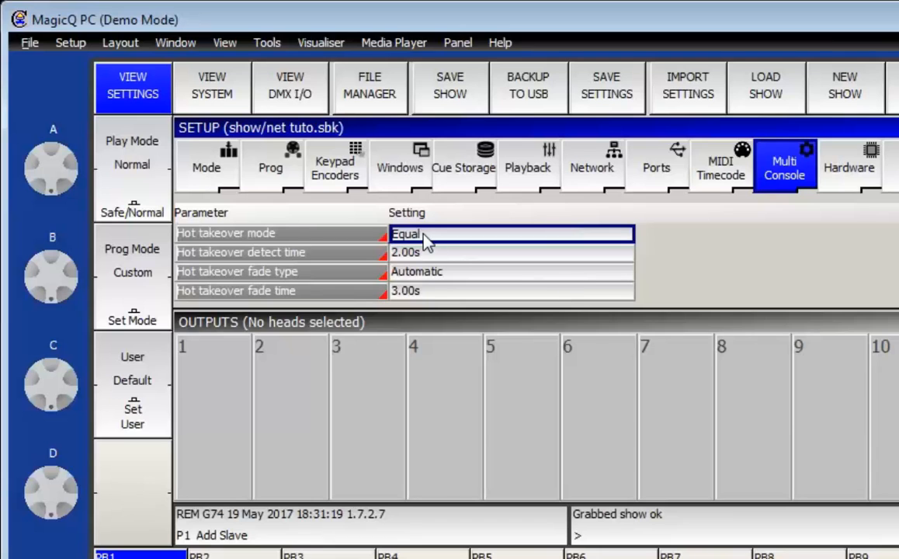
{"action": "left_click", "coordinate": [426, 238]}
{"action": "left_click", "coordinate": [361, 327]}
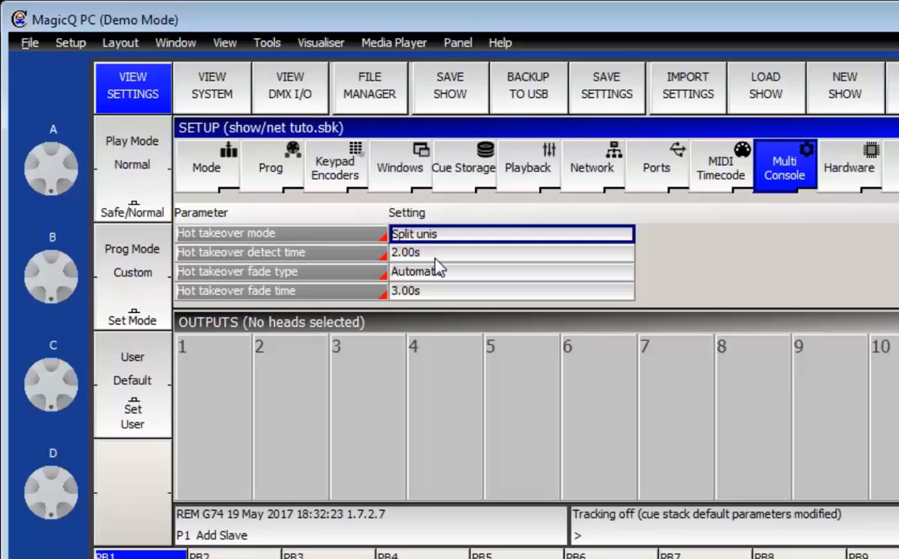
Step: Examine the slave console's hot takeover detect time, fade type and fade time
{"action": "left_click_drag", "start_coordinate": [435, 254], "coordinate": [439, 293]}
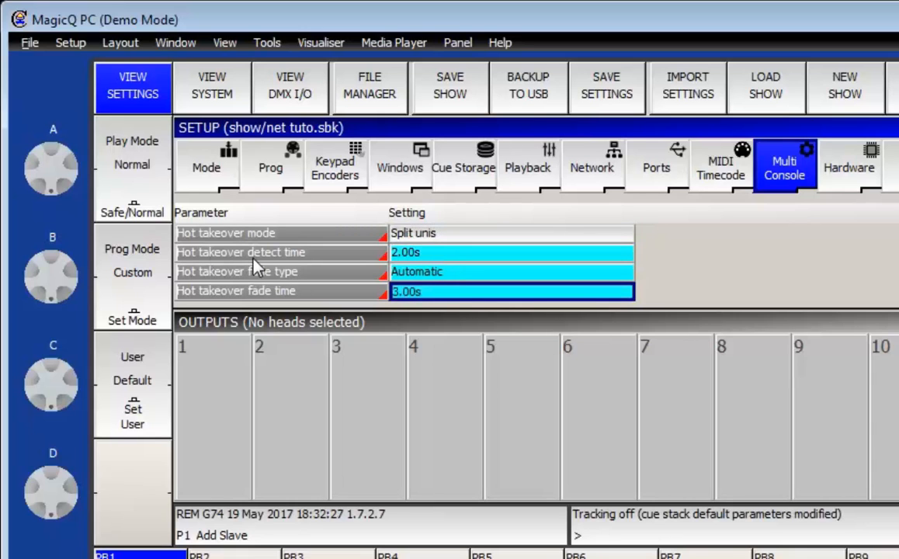
{"action": "left_click", "coordinate": [442, 257]}
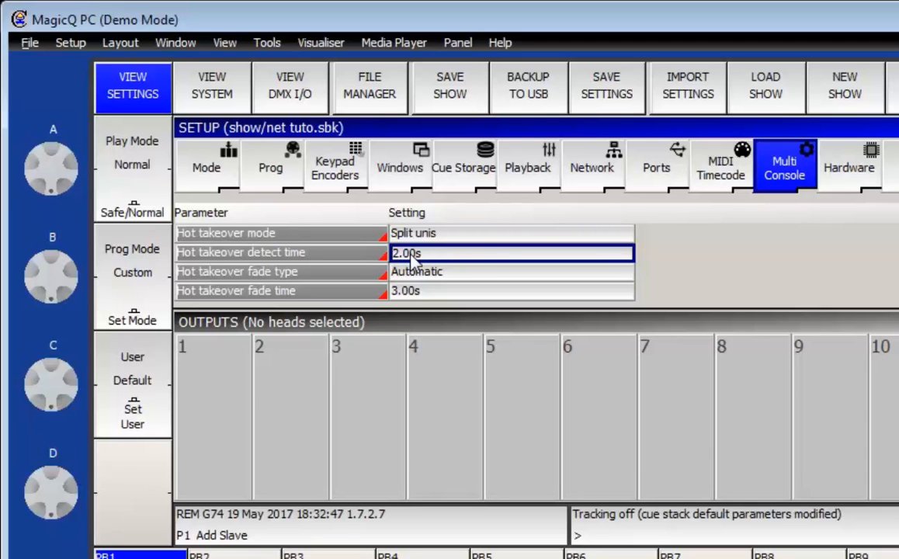
{"action": "left_click", "coordinate": [250, 273]}
{"action": "double_click", "coordinate": [445, 280]}
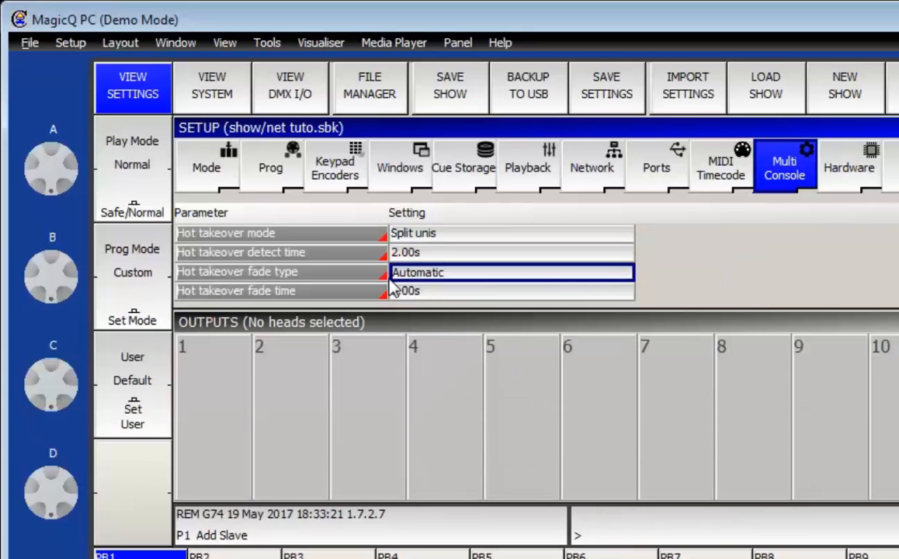
{"action": "left_click", "coordinate": [439, 293]}
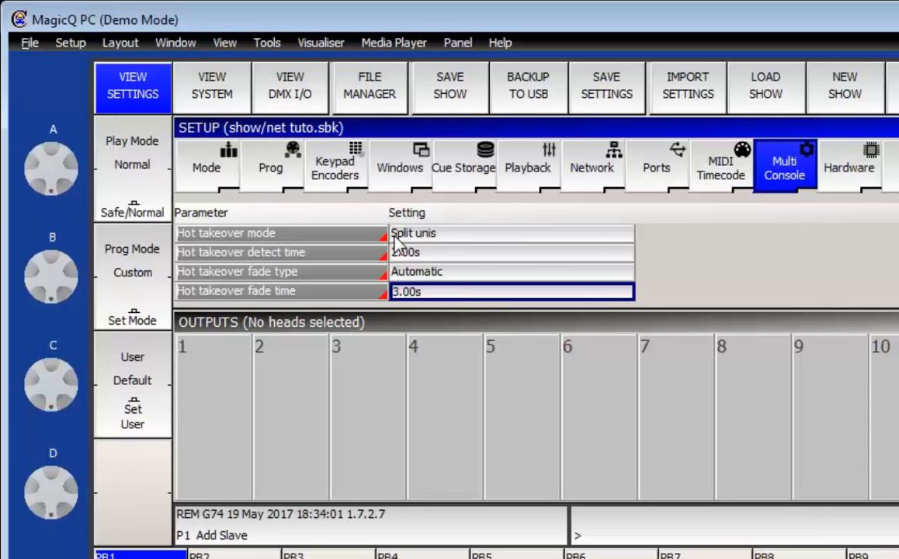
Step: Compare the universes' status and Hot T/O settings in the DMX I/O view on the slave and home consoles
{"action": "left_click", "coordinate": [305, 95]}
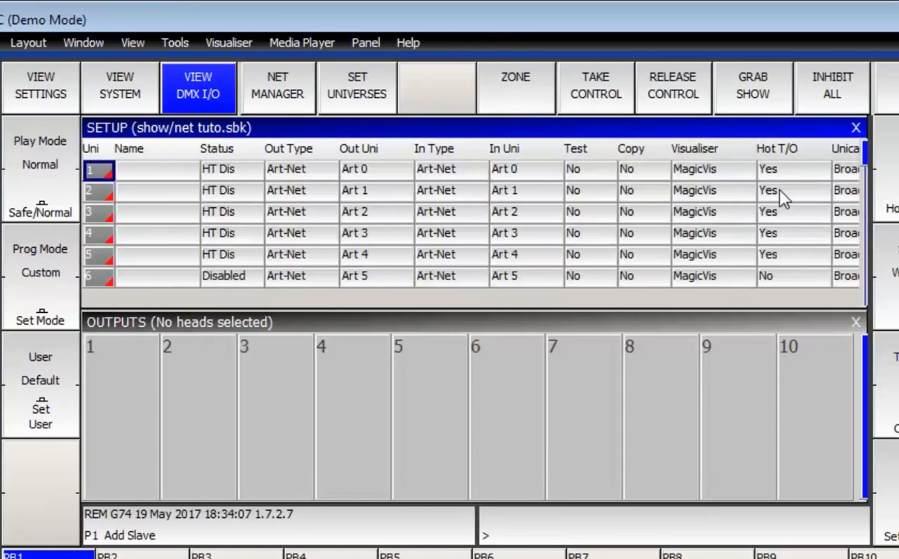
{"action": "left_click_drag", "start_coordinate": [787, 176], "coordinate": [795, 257]}
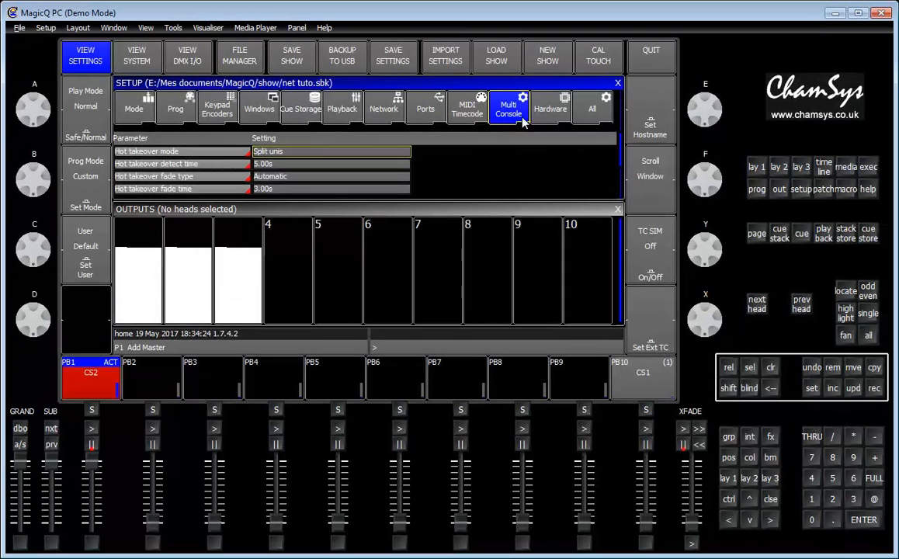
{"action": "left_click", "coordinate": [170, 57]}
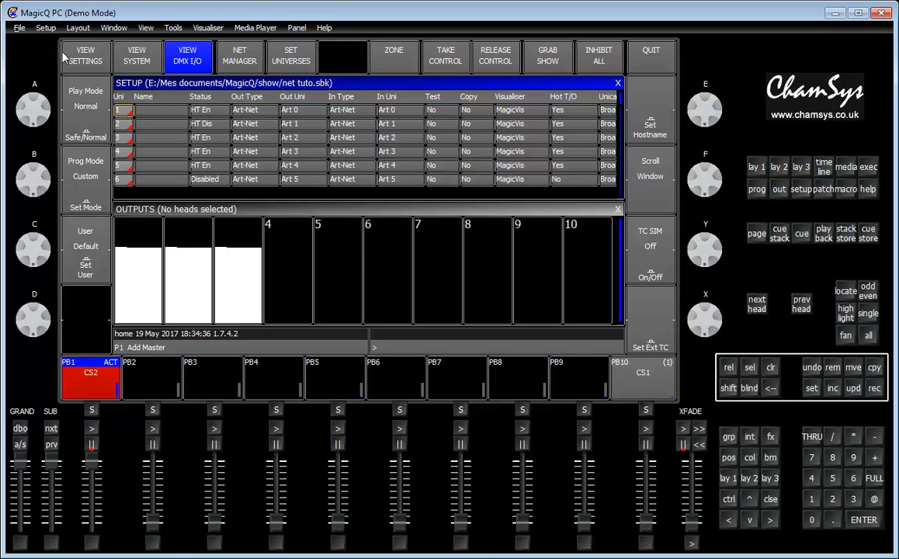
{"action": "left_click", "coordinate": [82, 53]}
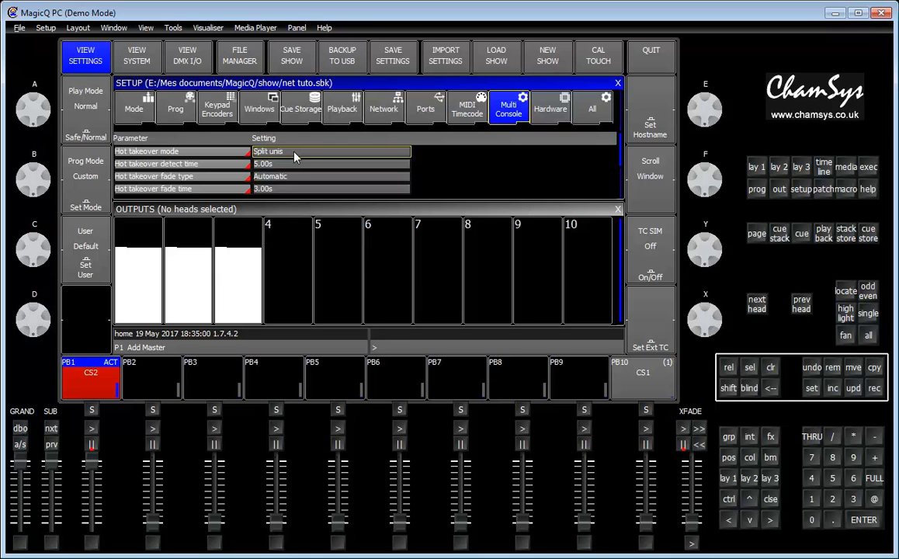
{"action": "left_click", "coordinate": [178, 56]}
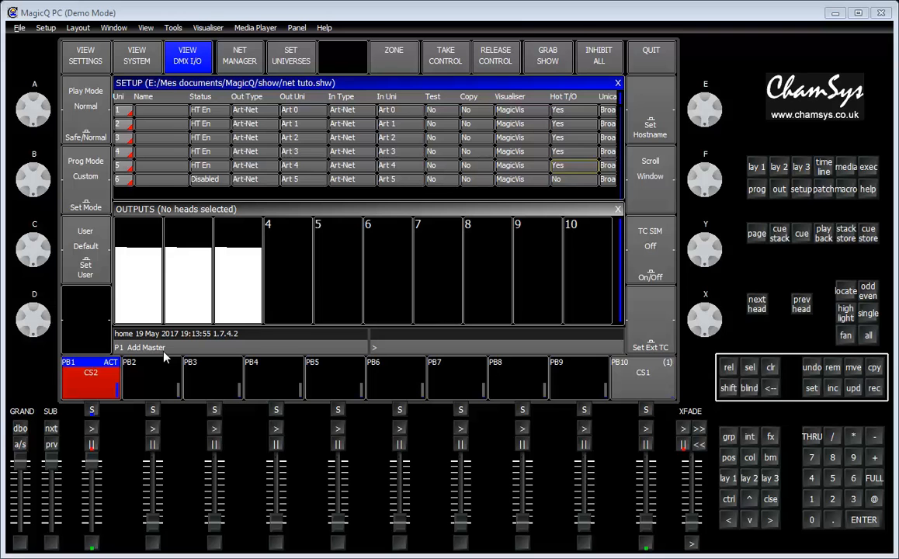
Step: Switch to the slave console and raise playback 10 to output heads 7 to 9
{"action": "key", "text": "alt+Tab"}
{"action": "key", "text": "alt+Tab"}
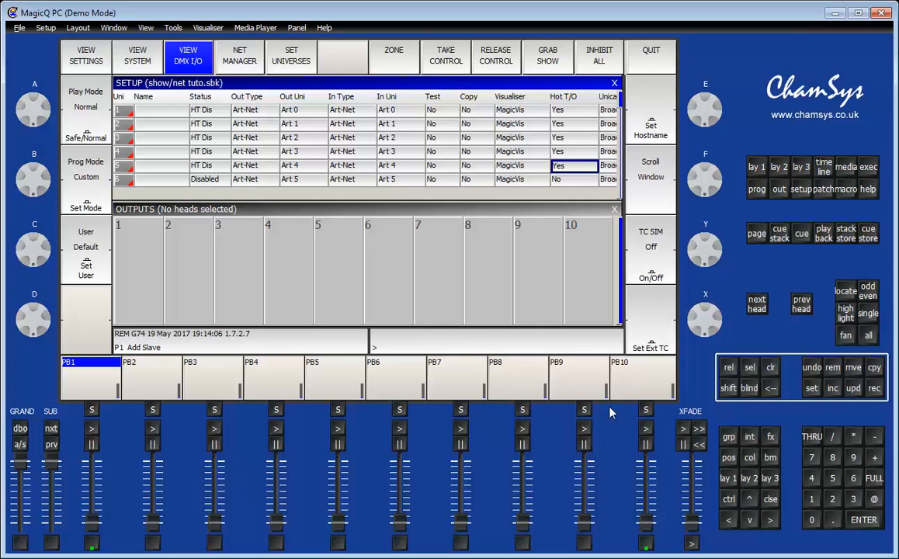
{"action": "left_click_drag", "start_coordinate": [584, 528], "coordinate": [589, 548]}
{"action": "left_click_drag", "start_coordinate": [647, 524], "coordinate": [649, 429]}
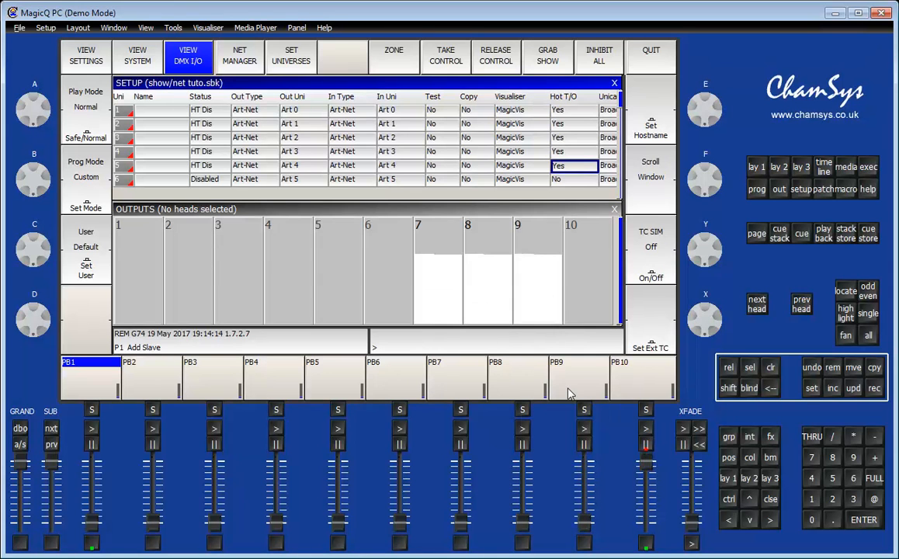
Step: Return to the home console and examine its hot takeover mode, detect time, fade type and fade time in the Multi Console settings
{"action": "key", "text": "alt+Tab"}
{"action": "key", "text": "alt+Tab"}
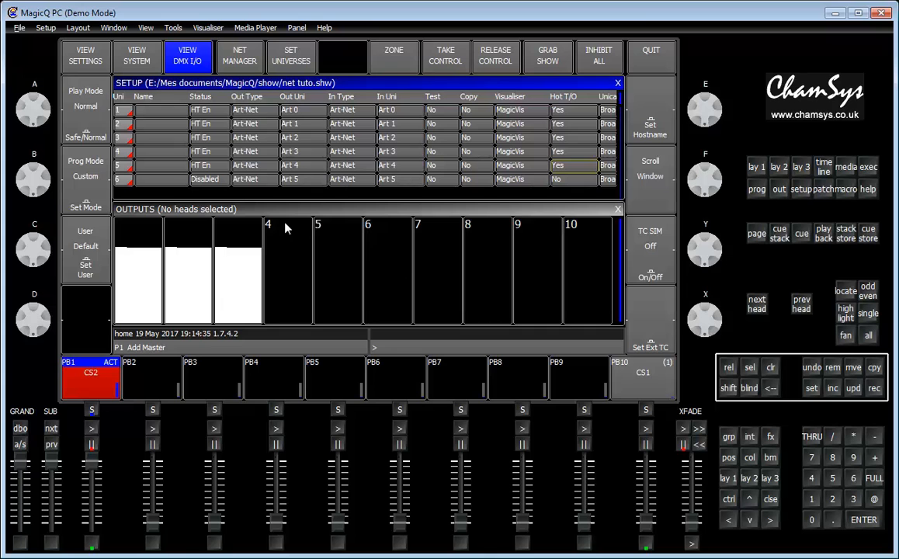
{"action": "left_click", "coordinate": [90, 59]}
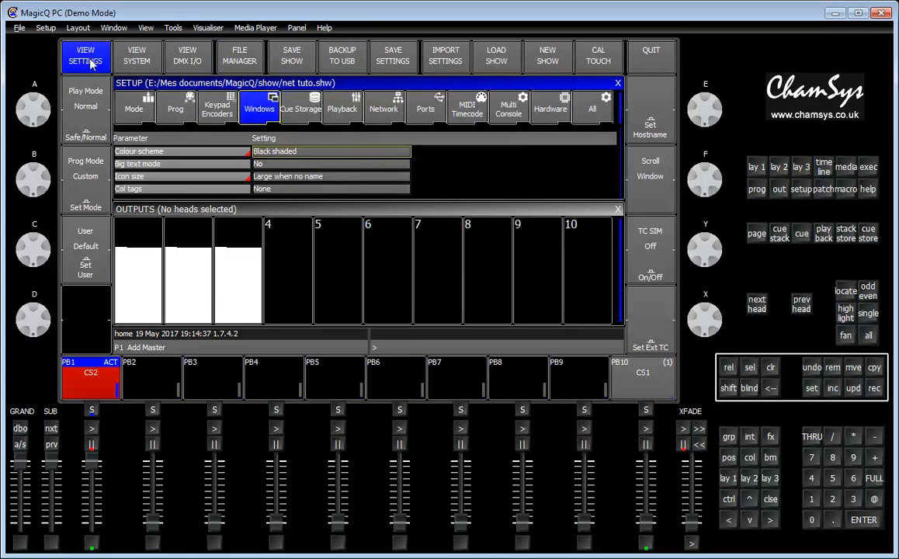
{"action": "left_click", "coordinate": [507, 110]}
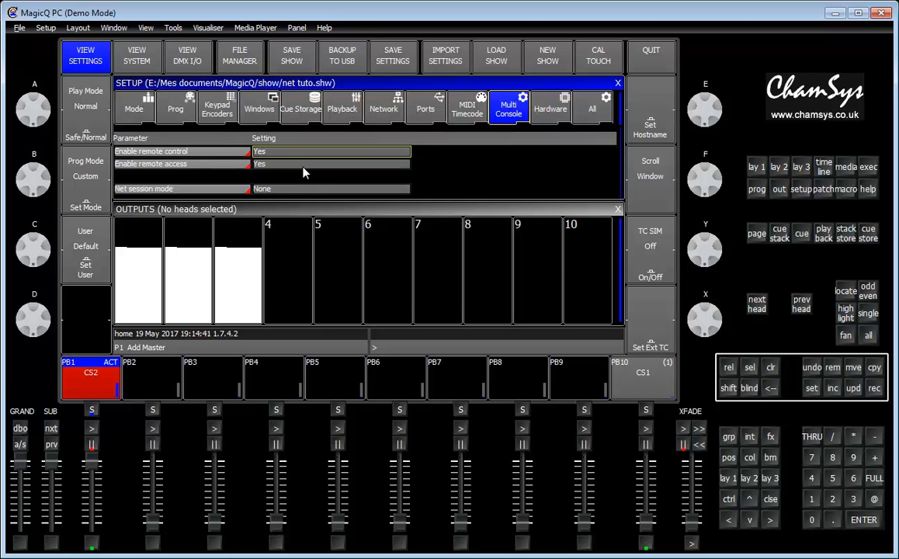
{"action": "scroll", "coordinate": [304, 172], "scroll_direction": "down", "scroll_amount": 1}
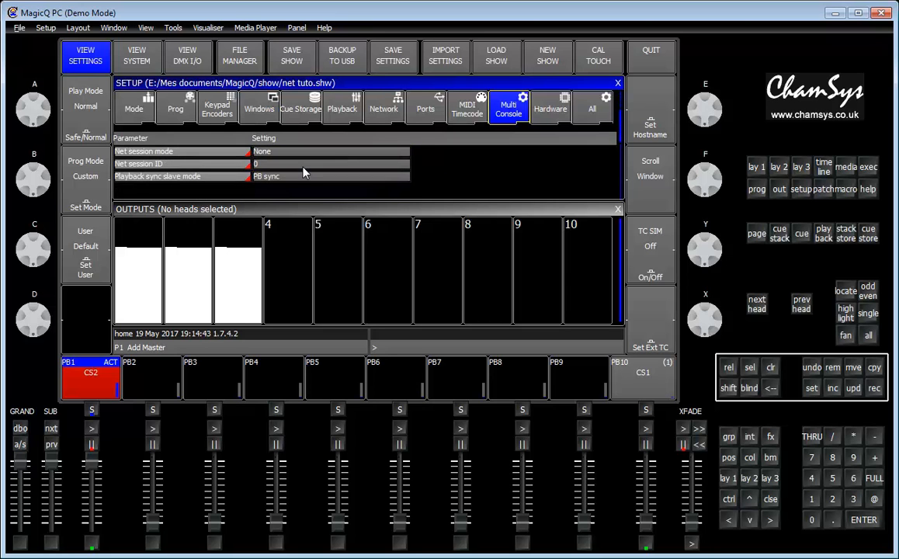
{"action": "scroll", "coordinate": [303, 173], "scroll_direction": "down", "scroll_amount": 1}
{"action": "scroll", "coordinate": [304, 172], "scroll_direction": "down", "scroll_amount": 1}
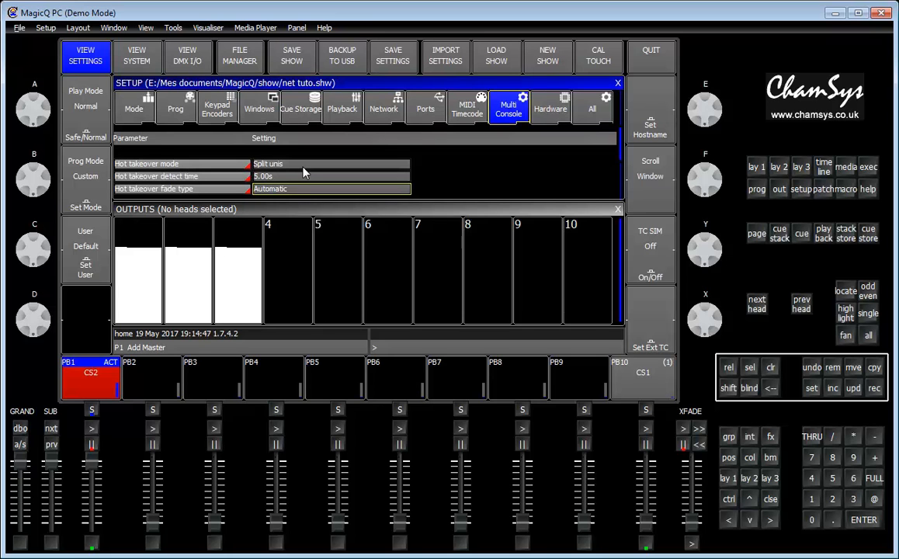
{"action": "scroll", "coordinate": [304, 172], "scroll_direction": "down", "scroll_amount": 1}
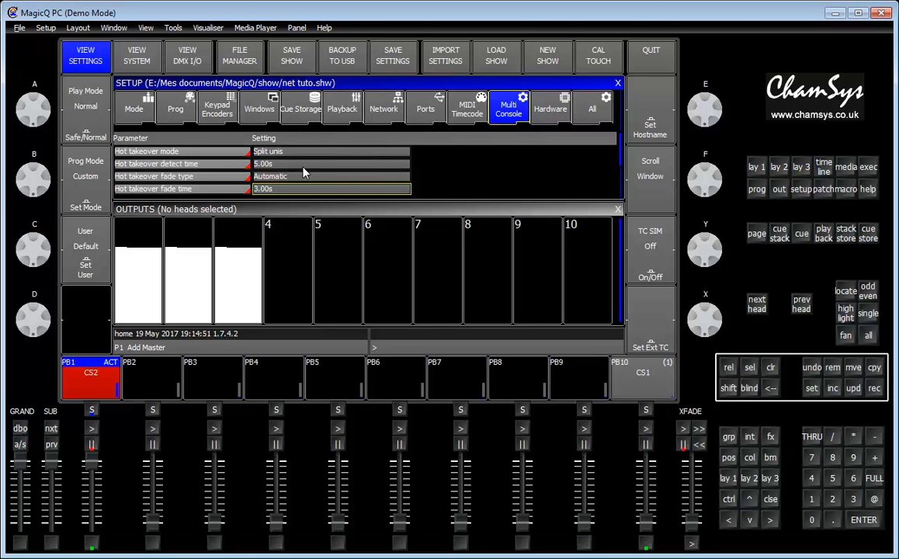
{"action": "left_click", "coordinate": [304, 166]}
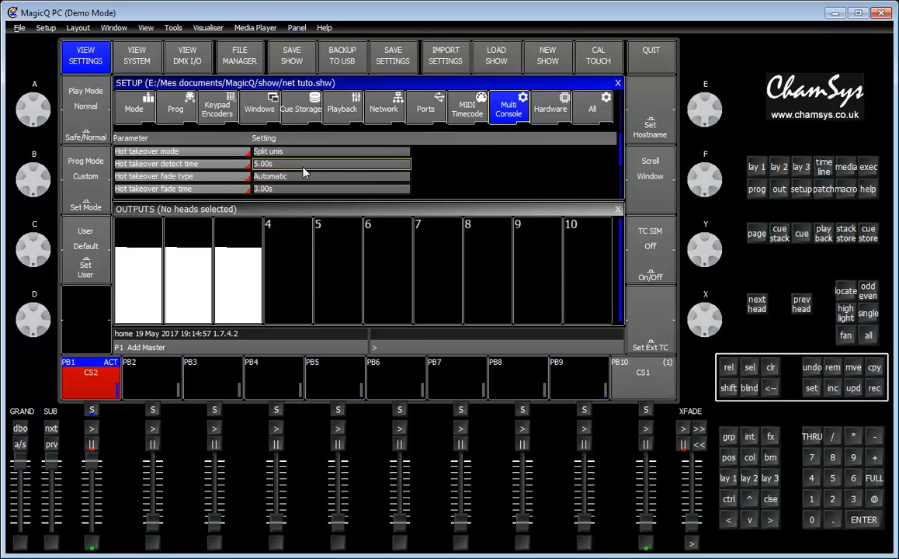
{"action": "left_click", "coordinate": [304, 176]}
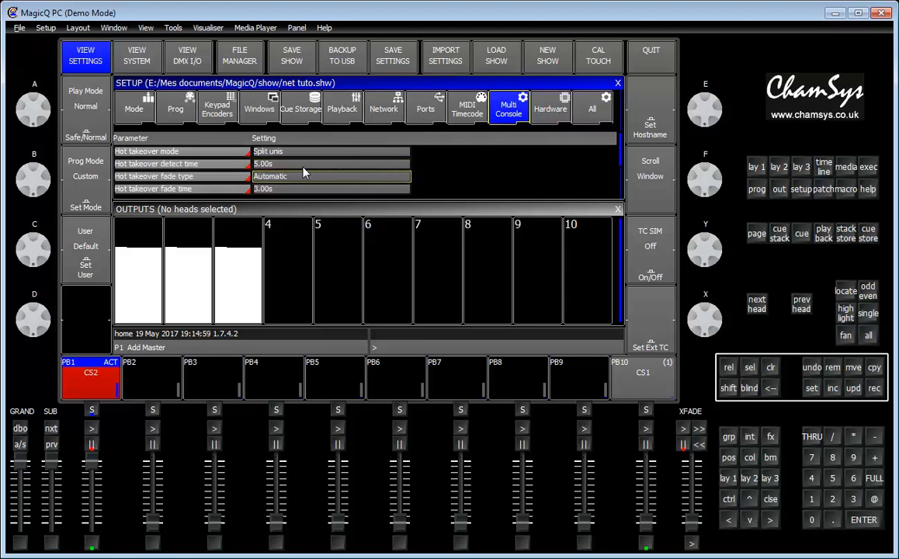
{"action": "key", "text": "Down"}
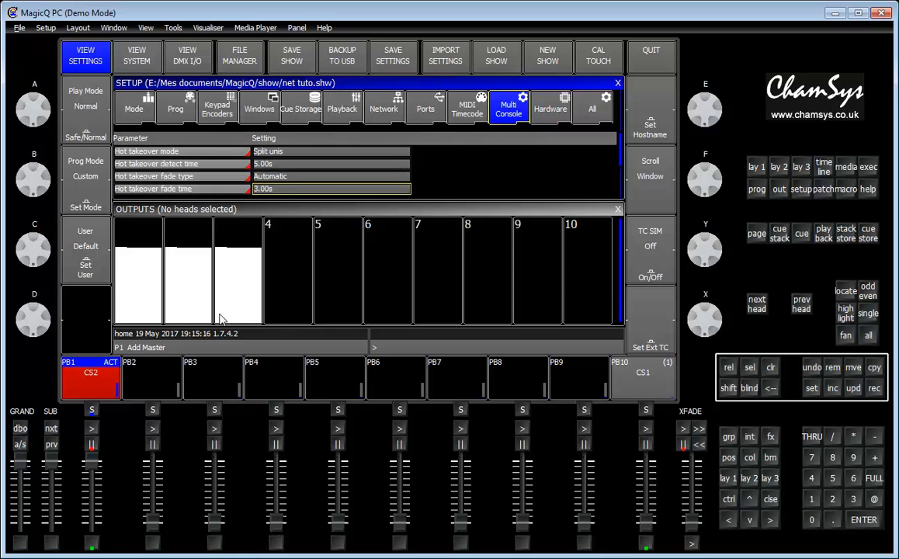
Step: Stop the show and shut down the home console to test the hot takeover
{"action": "left_click", "coordinate": [884, 14]}
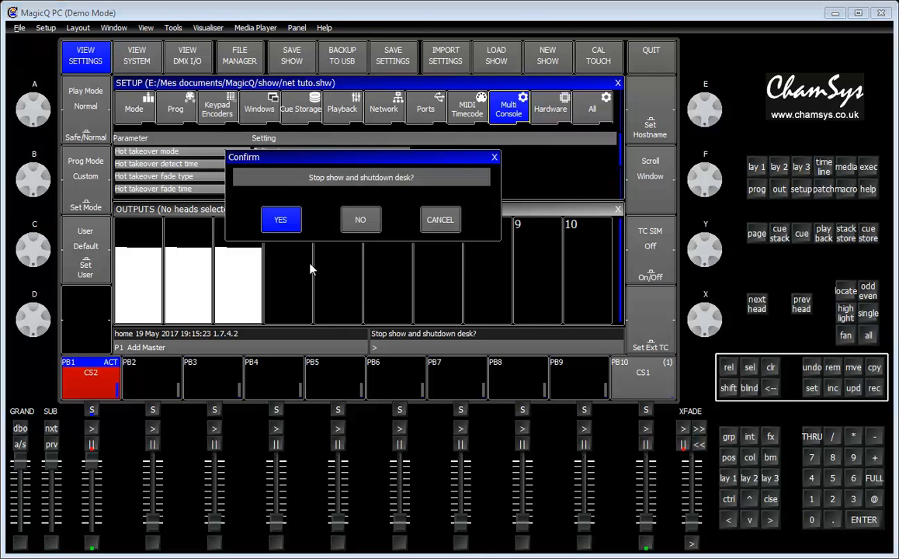
{"action": "left_click", "coordinate": [282, 221]}
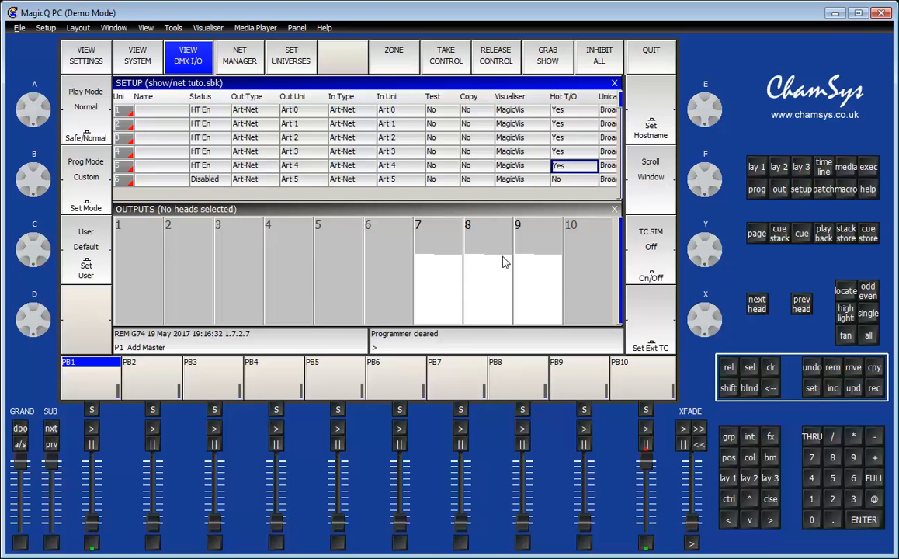
Step: Set the Hot takeover fade type to Manual in the remaining console's Multi Console settings
{"action": "left_click", "coordinate": [74, 53]}
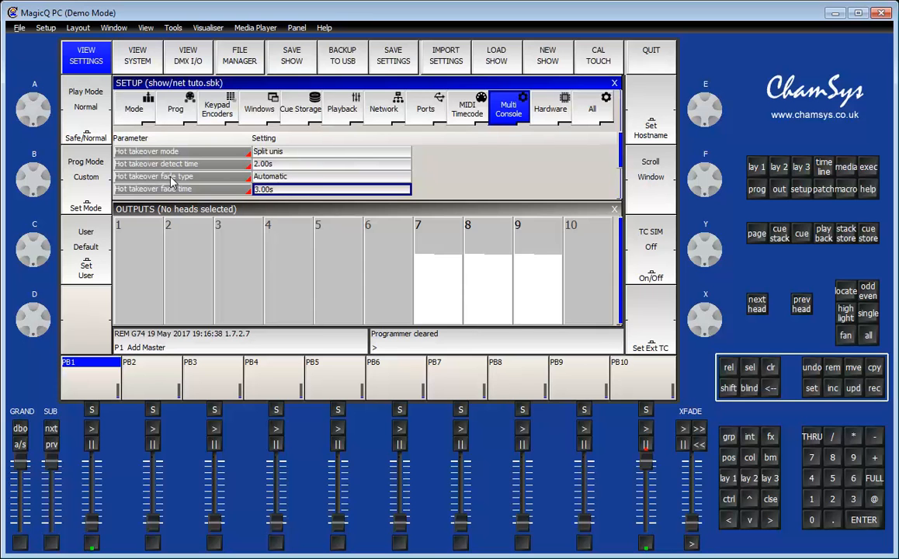
{"action": "left_click", "coordinate": [274, 180]}
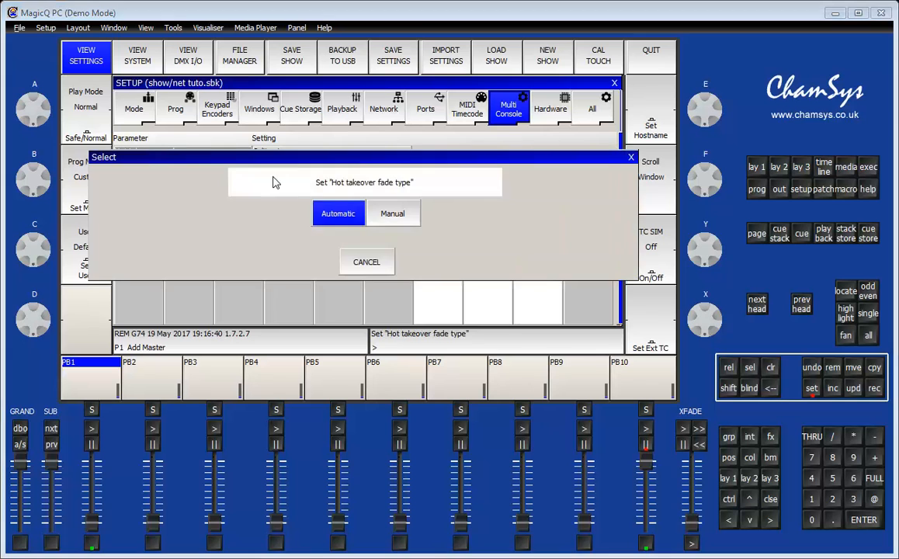
{"action": "left_click", "coordinate": [381, 214]}
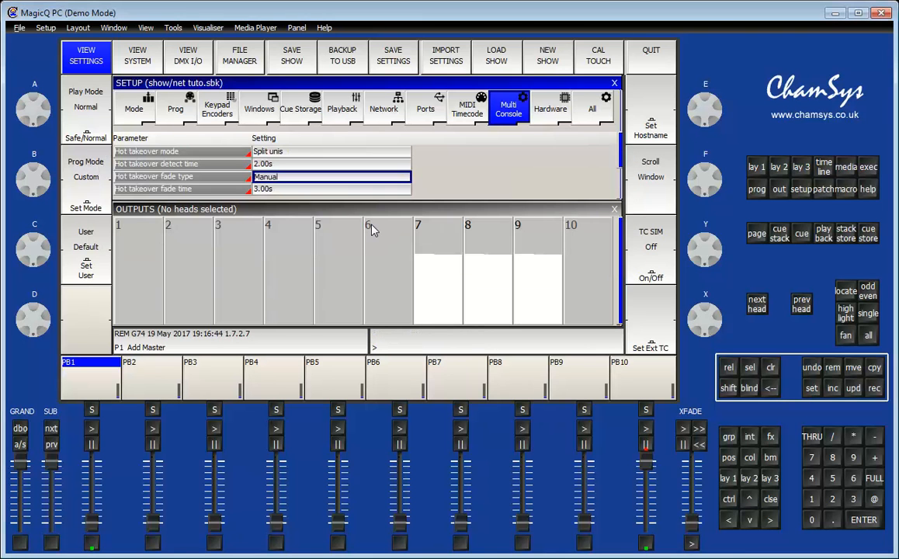
{"action": "key", "text": "alt+Tab"}
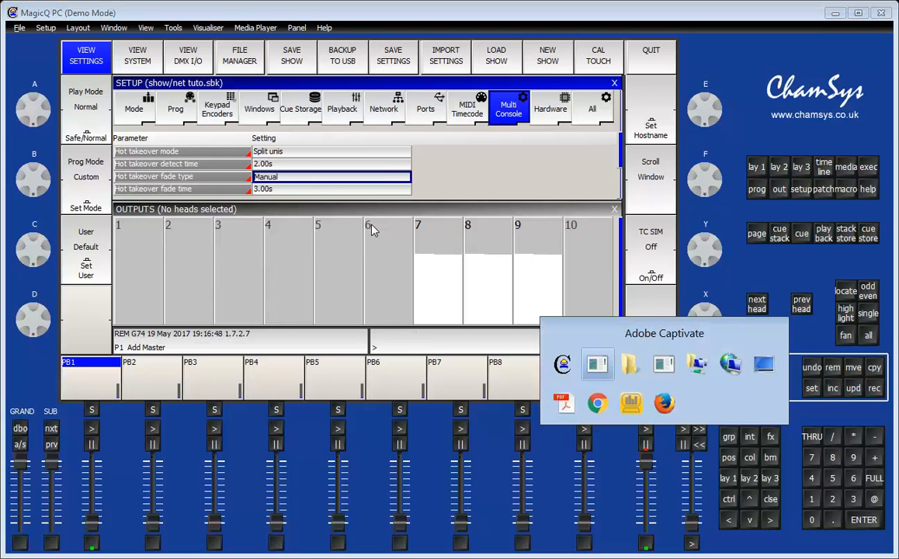
Step: Switch to the home console, show its DMX I/O universes with the outputs, and raise playback 1 to output heads 1 to 3
{"action": "key", "text": "alt+Tab"}
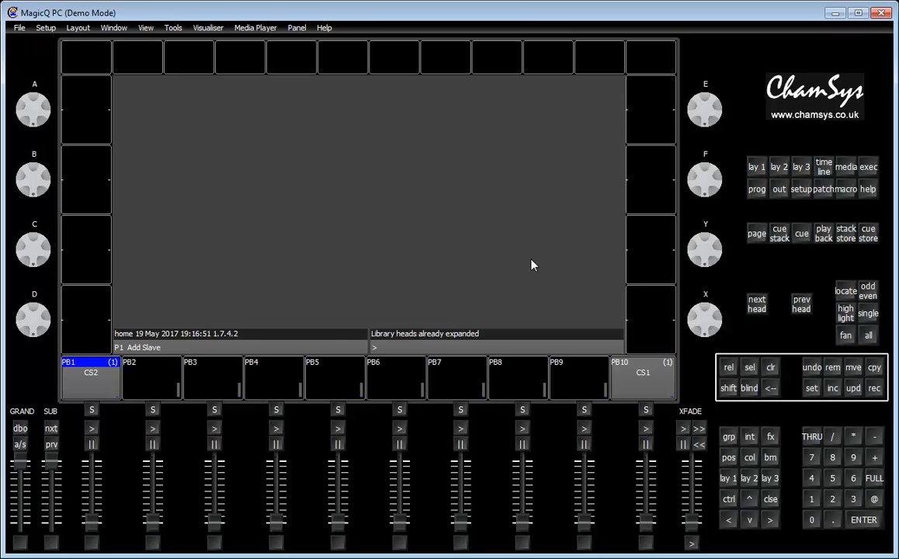
{"action": "left_click", "coordinate": [781, 172]}
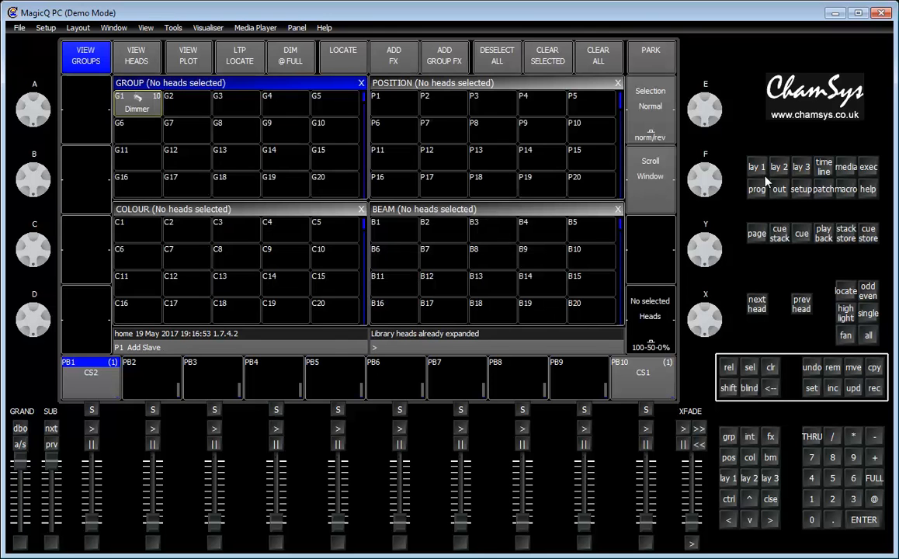
{"action": "left_click", "coordinate": [781, 170]}
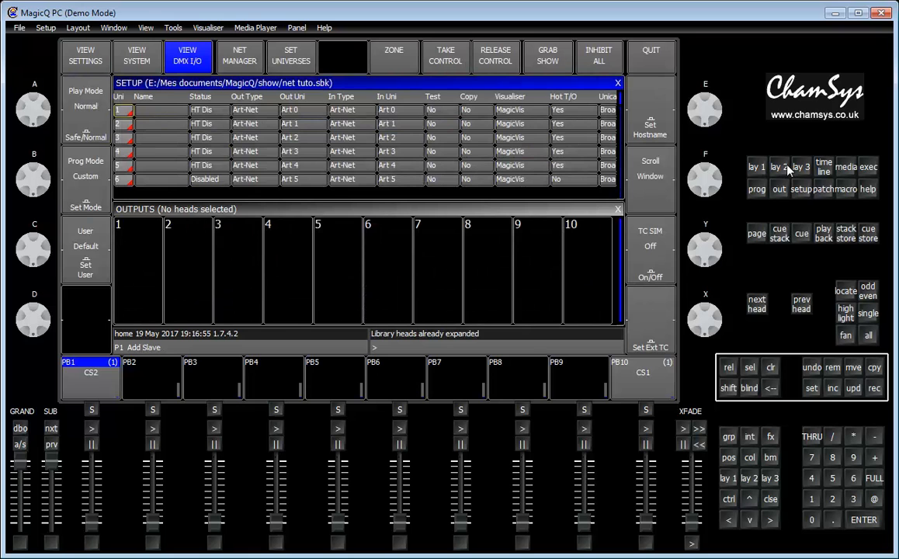
{"action": "left_click_drag", "start_coordinate": [93, 526], "coordinate": [89, 449]}
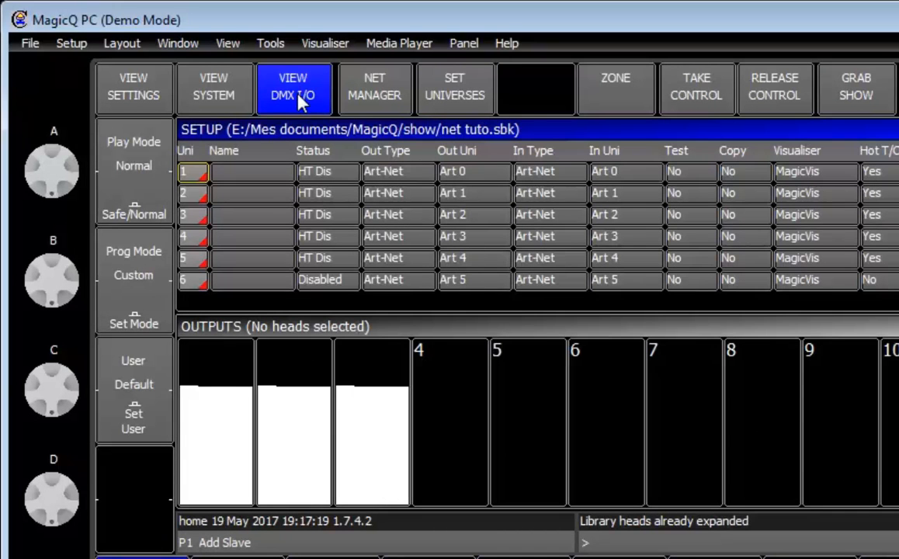
Step: Take control on the home console, forcing all hot takeover universes enabled, and check the Status and Hot T/O columns for universes 1 to 5
{"action": "left_click", "coordinate": [700, 92]}
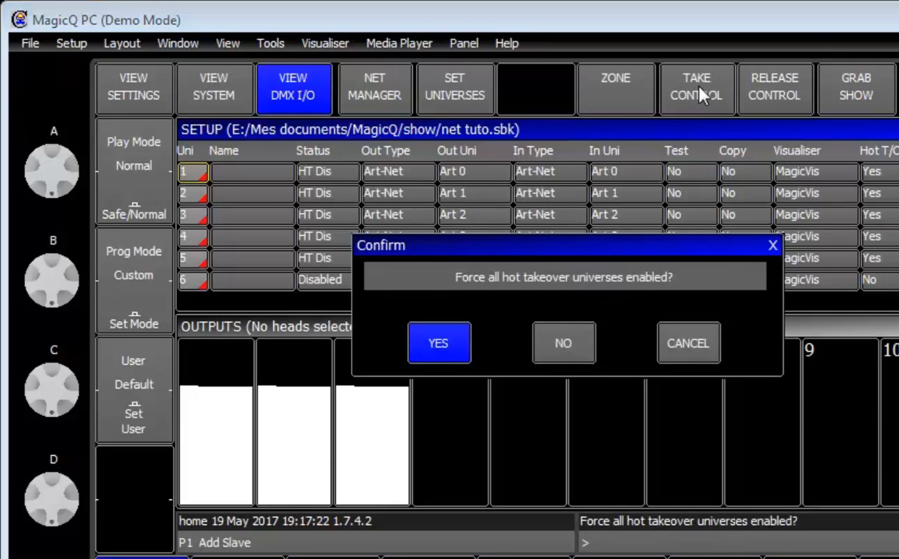
{"action": "left_click", "coordinate": [439, 347]}
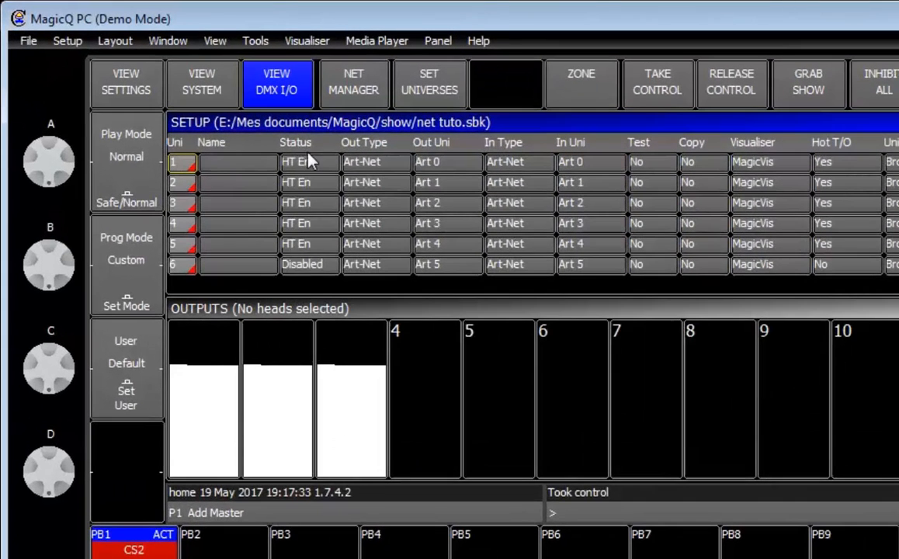
{"action": "left_click_drag", "start_coordinate": [300, 161], "coordinate": [303, 249]}
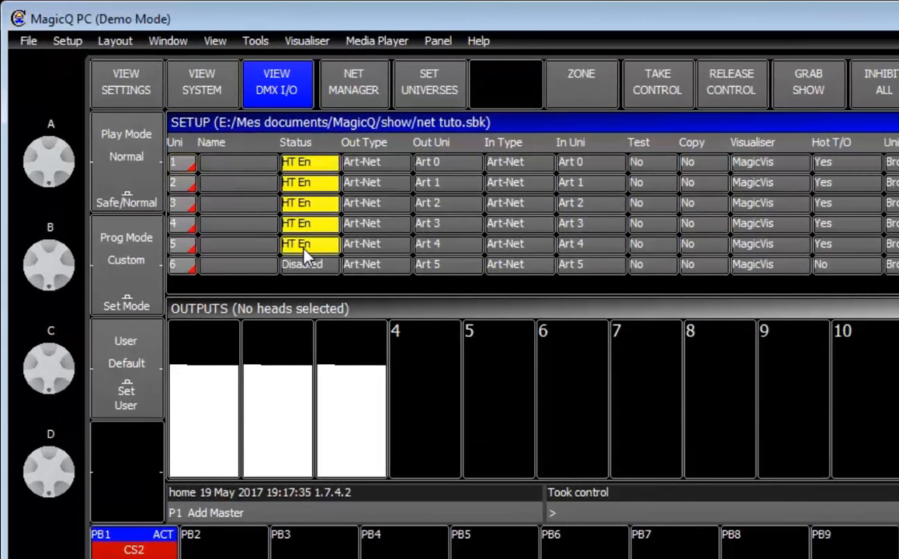
{"action": "left_click_drag", "start_coordinate": [854, 167], "coordinate": [845, 246]}
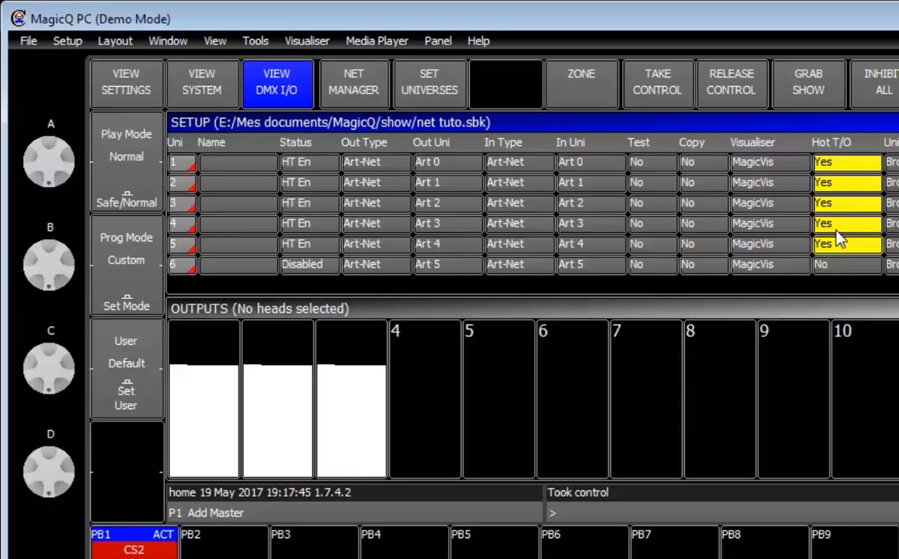
{"action": "left_click_drag", "start_coordinate": [298, 162], "coordinate": [306, 238]}
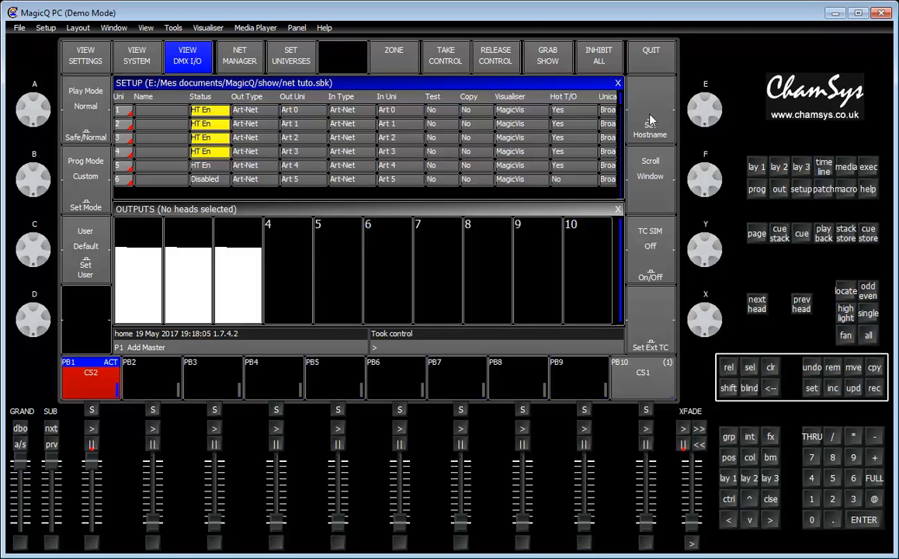
Step: Check the other console's slave state and outputs, and stop the show and shut down the home console to test manual takeover
{"action": "key", "text": "alt+Tab"}
{"action": "key", "text": "Tab"}
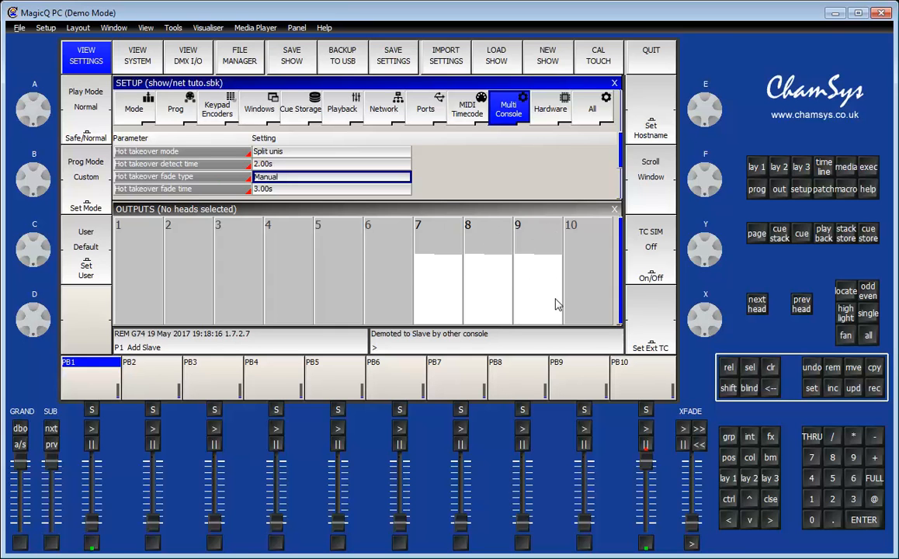
{"action": "key", "text": "alt+Tab"}
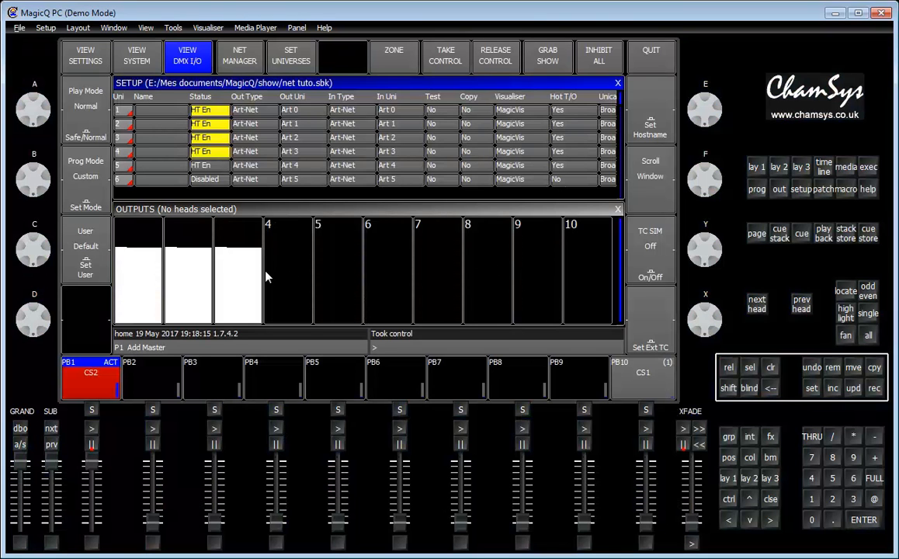
{"action": "left_click", "coordinate": [882, 12]}
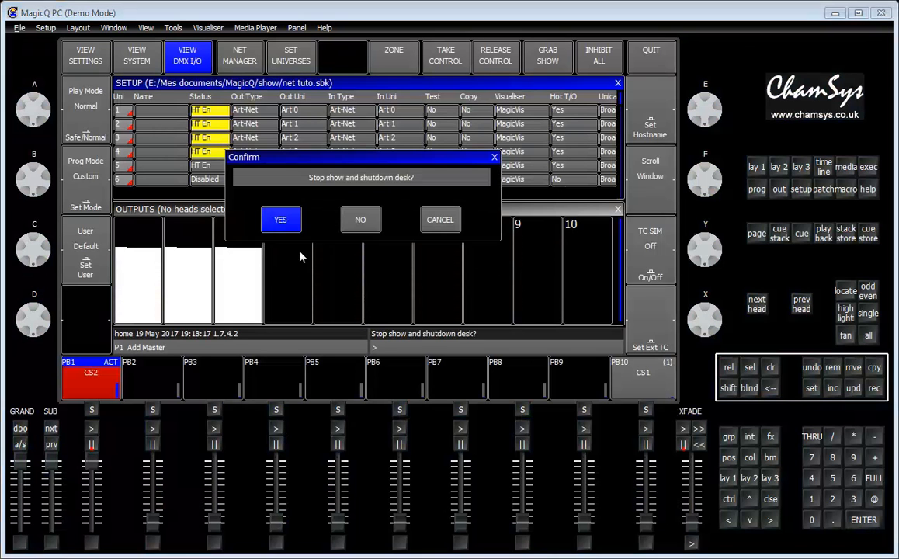
{"action": "left_click", "coordinate": [283, 221]}
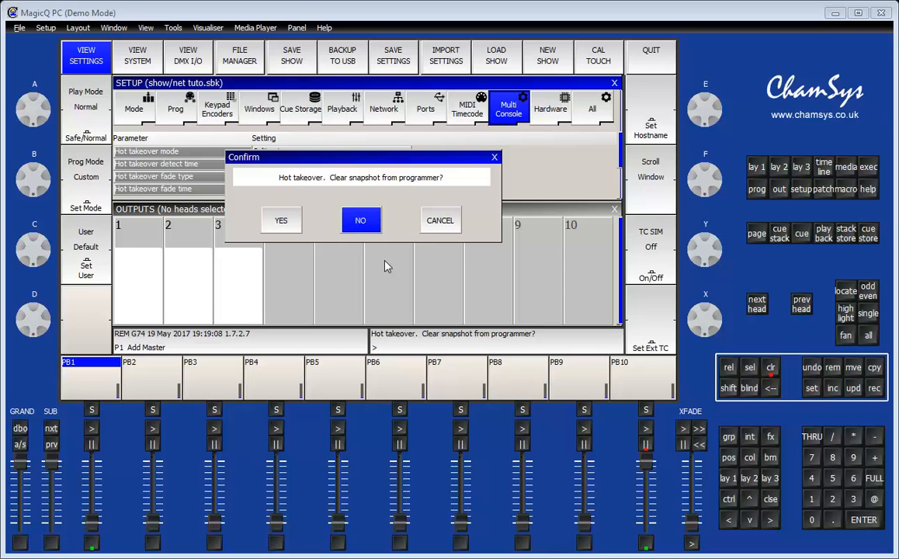
Step: Keep the hot takeover snapshot in the programmer, raise playback 1 to match the output, and clear the programmer
{"action": "left_click", "coordinate": [361, 223]}
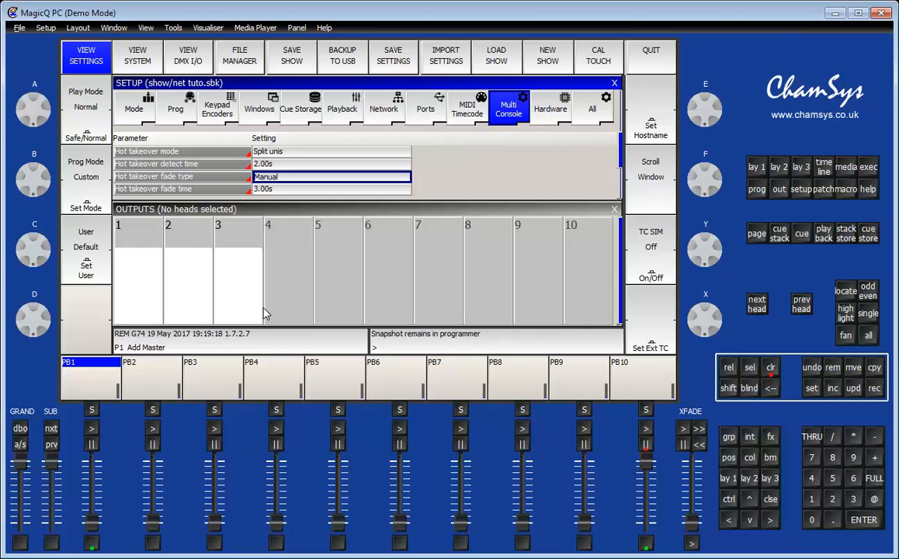
{"action": "left_click_drag", "start_coordinate": [93, 524], "coordinate": [99, 463]}
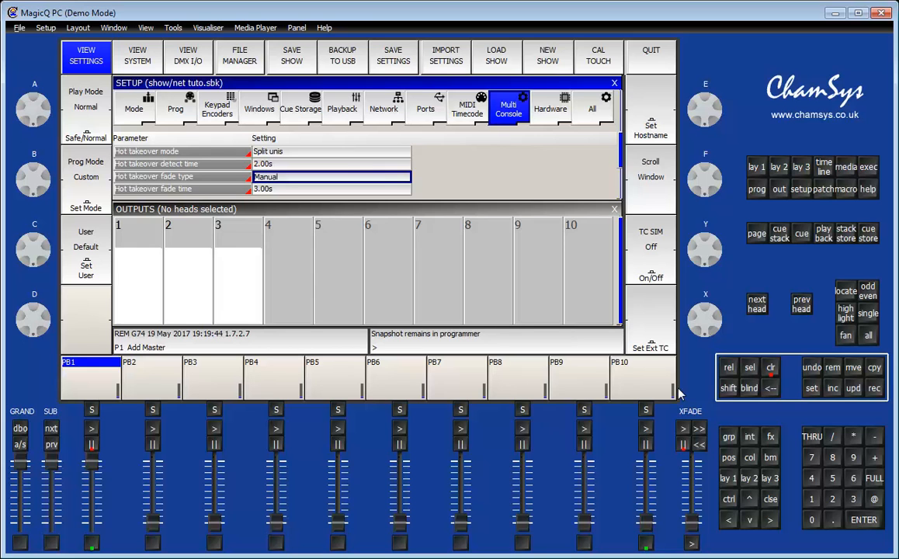
{"action": "left_click", "coordinate": [833, 479]}
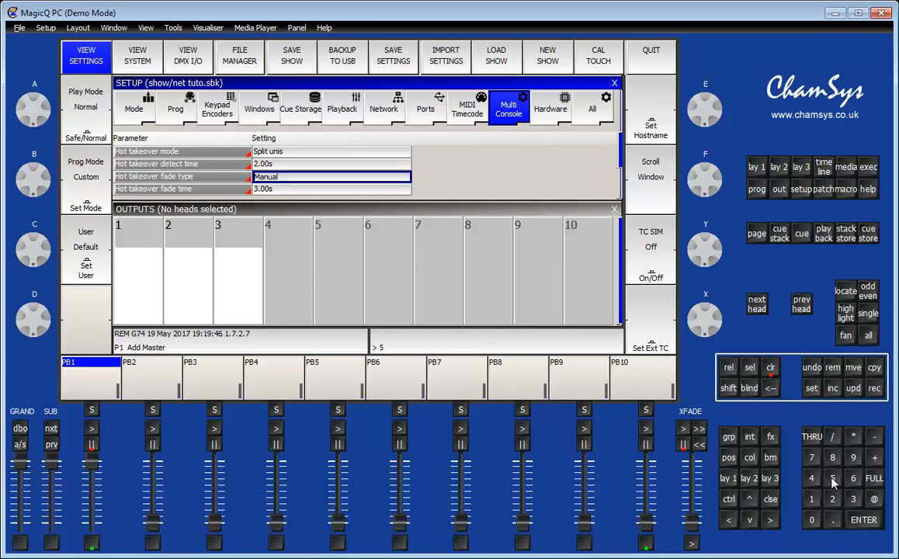
{"action": "left_click", "coordinate": [771, 370]}
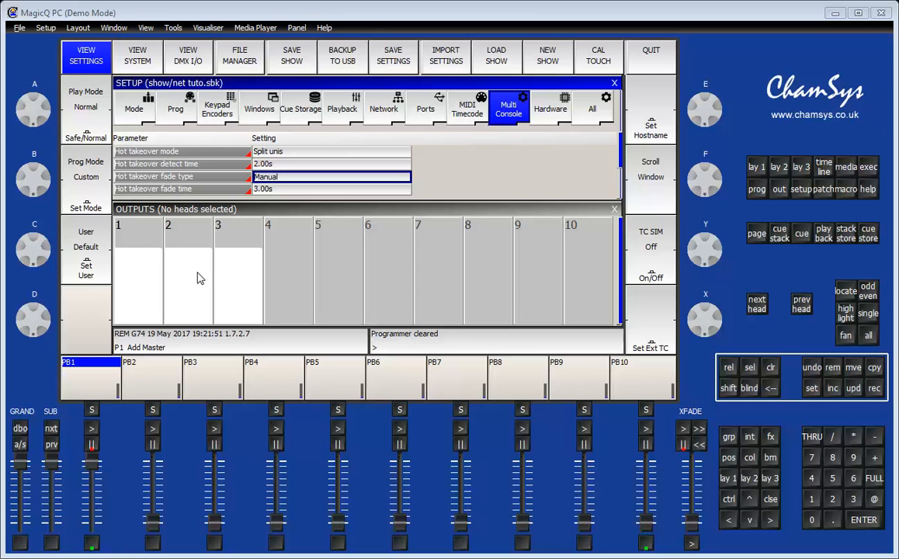
Step: Relaunch MagicQ PC from the ChamSys MagicQ folder and raise playback 1 on the home console
{"action": "key", "text": "alt+Tab"}
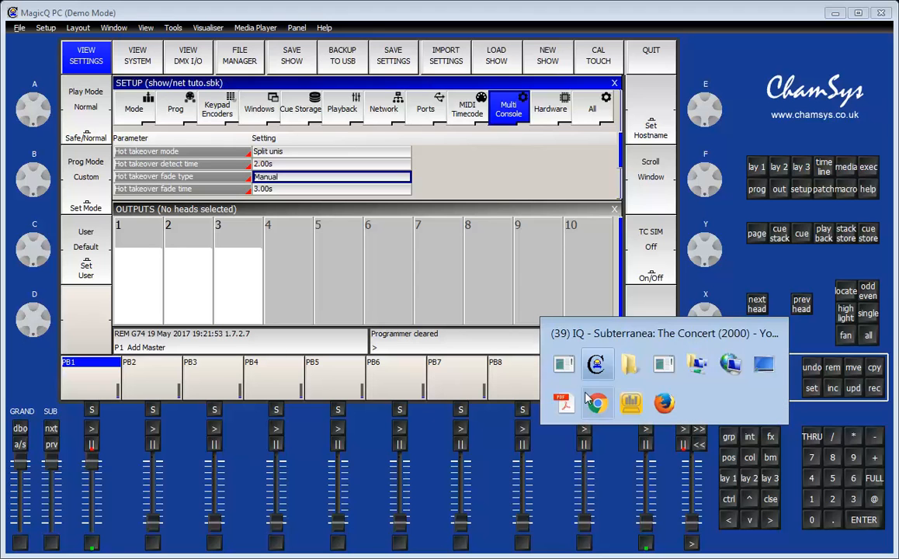
{"action": "key", "text": "alt+Tab"}
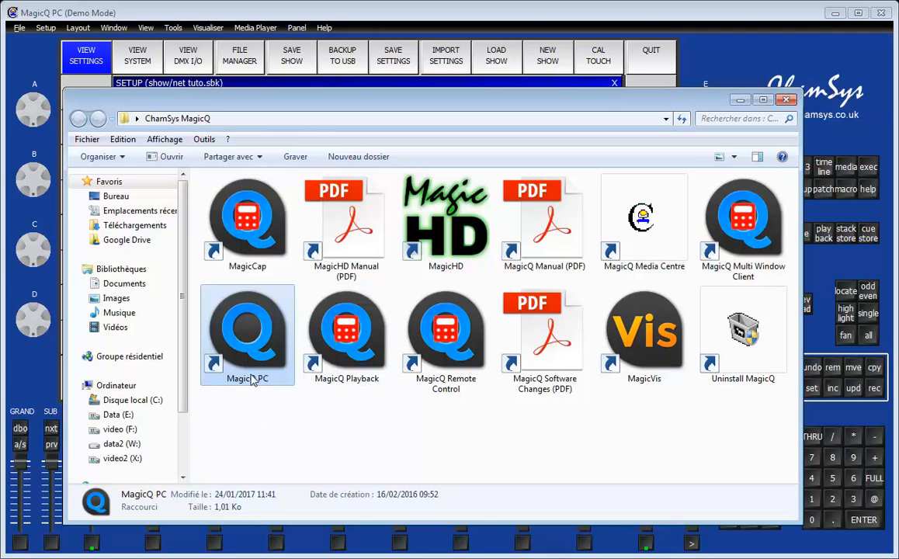
{"action": "double_click", "coordinate": [253, 345]}
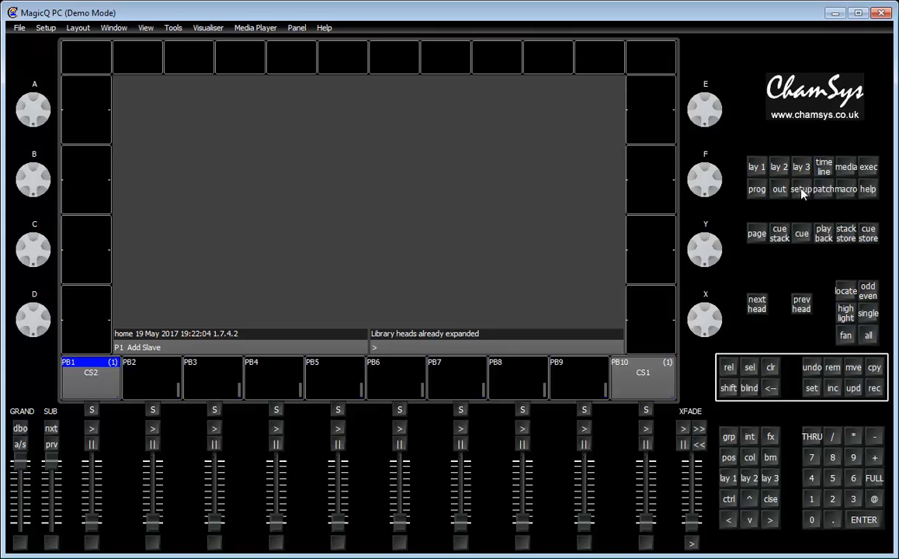
{"action": "left_click_drag", "start_coordinate": [78, 474], "coordinate": [85, 409]}
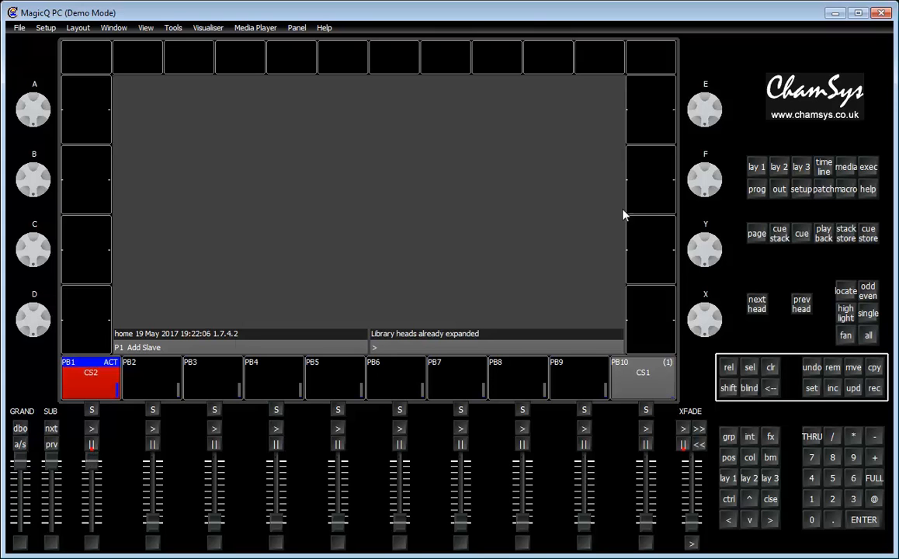
Step: Take control from the home console's DMX I/O setup with all hot takeover universes forced enabled, and display its outputs
{"action": "left_click", "coordinate": [802, 190]}
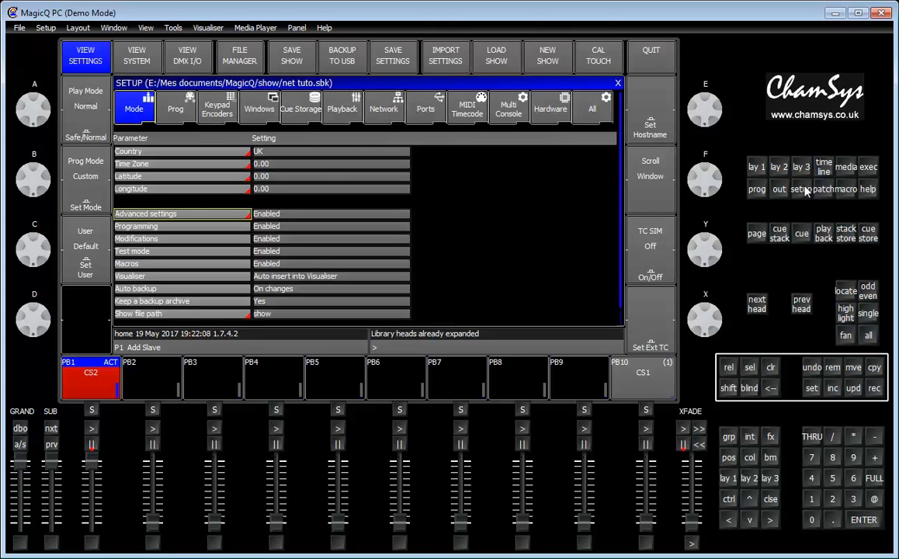
{"action": "left_click", "coordinate": [189, 59]}
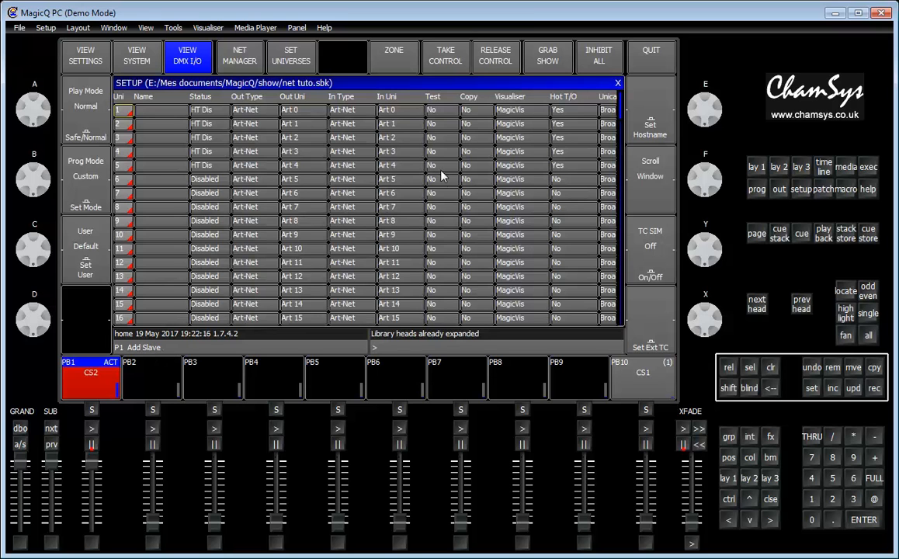
{"action": "left_click", "coordinate": [450, 64]}
{"action": "left_click", "coordinate": [286, 273]}
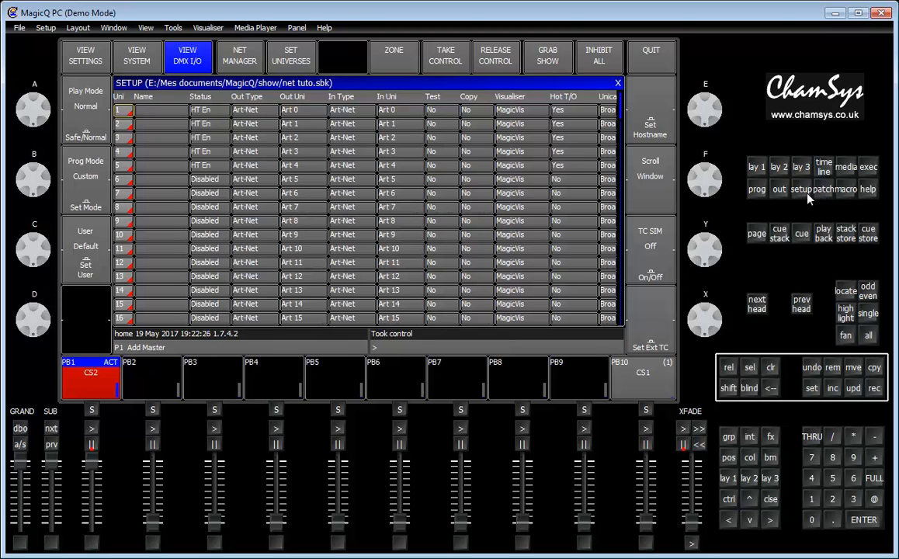
{"action": "left_click", "coordinate": [779, 188]}
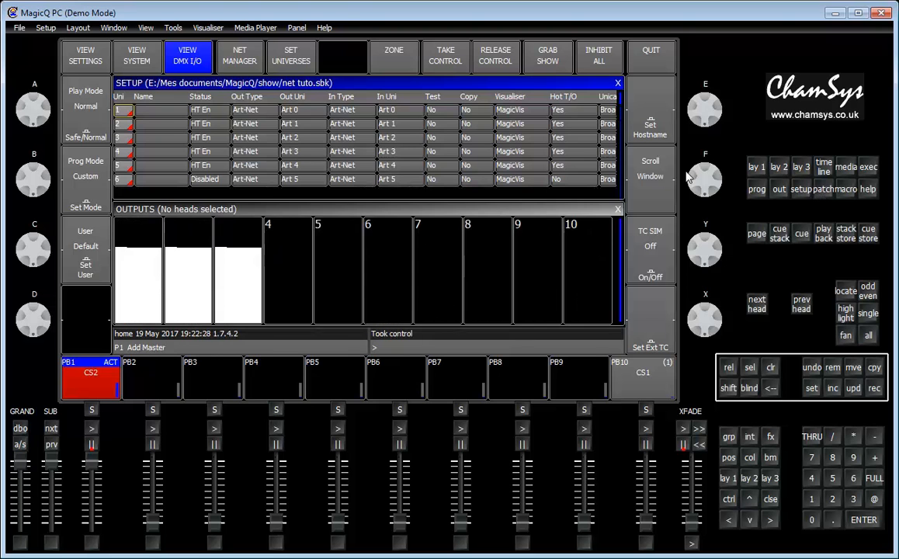
{"action": "mouse_move", "coordinate": [92, 463]}
{"action": "left_mouse_down"}
{"action": "mouse_move", "coordinate": [96, 509]}
{"action": "mouse_move", "coordinate": [95, 466]}
{"action": "mouse_move", "coordinate": [105, 461]}
{"action": "left_mouse_up"}
Step: Compare the other console's master or slave status and outputs with those of the home console
{"action": "key", "text": "alt+Tab"}
{"action": "key", "text": "alt+shift+Tab"}
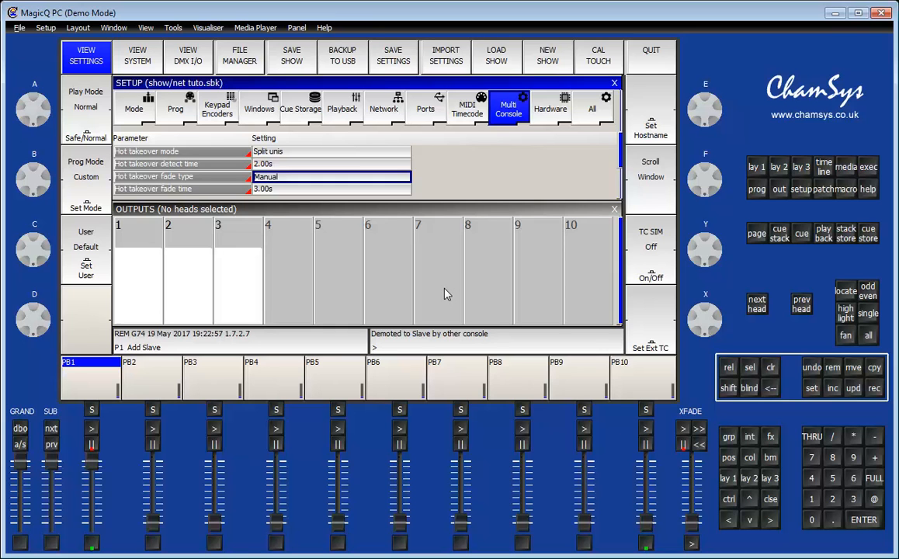
{"action": "key", "text": "alt+Tab"}
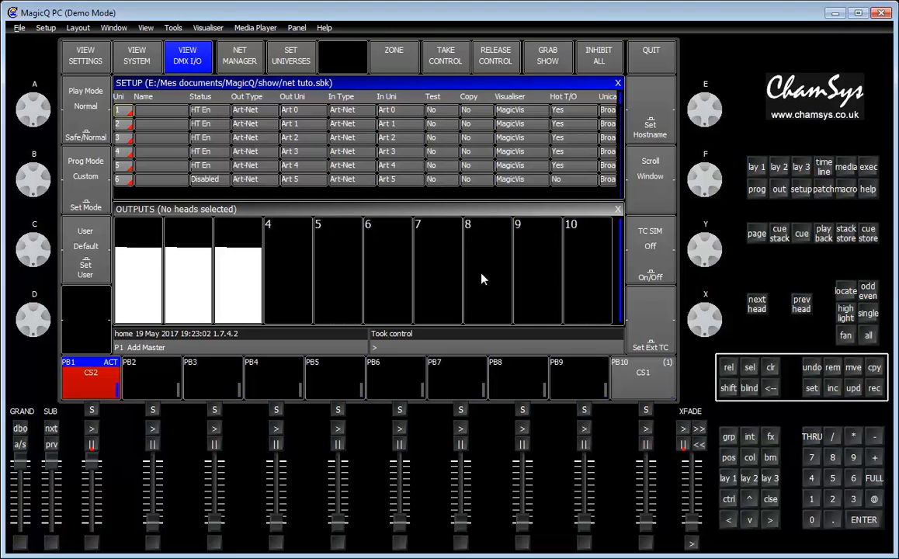
Step: Switch to LumiNet Monitor and compare the Art-Net universes and channel levels from sources 2.0.0.221 and 2.0.0.231
{"action": "key", "text": "alt+Tab"}
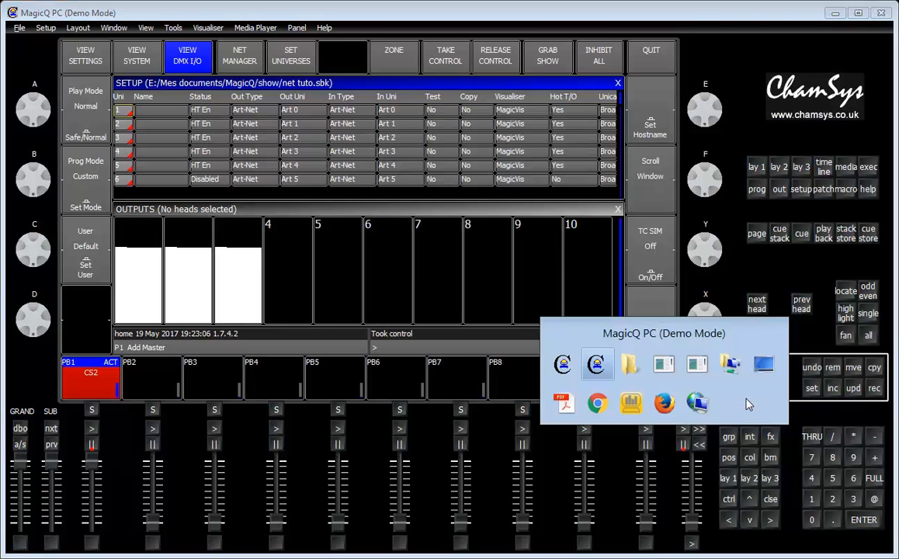
{"action": "left_click", "coordinate": [578, 371]}
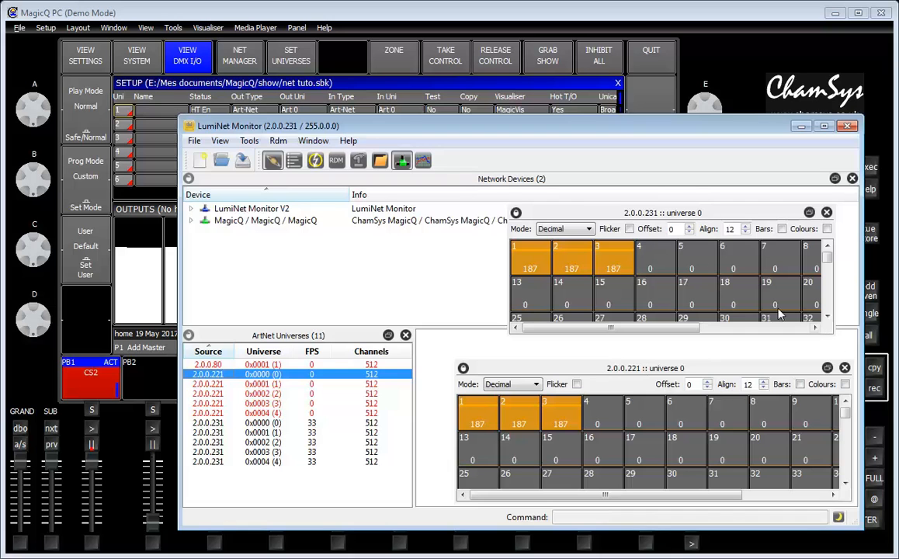
{"action": "left_click_drag", "start_coordinate": [598, 214], "coordinate": [548, 234]}
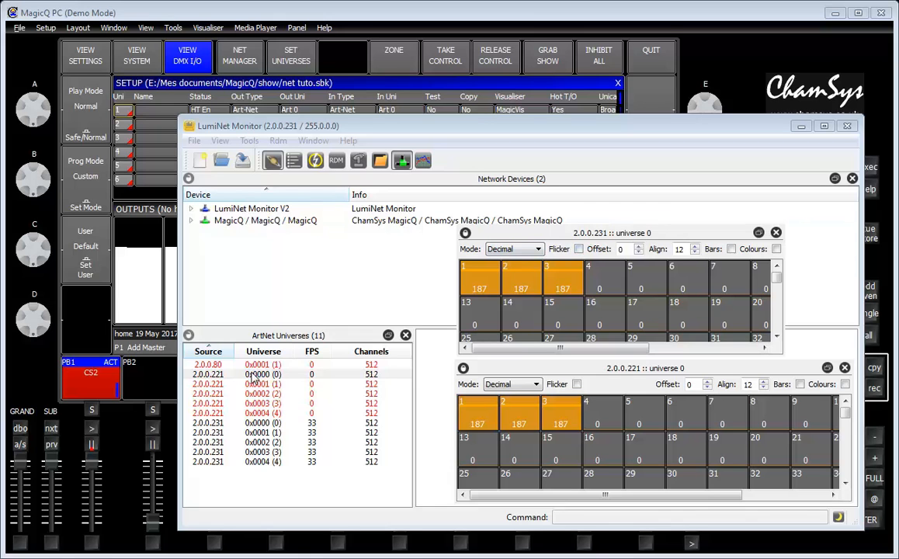
{"action": "left_click", "coordinate": [211, 375]}
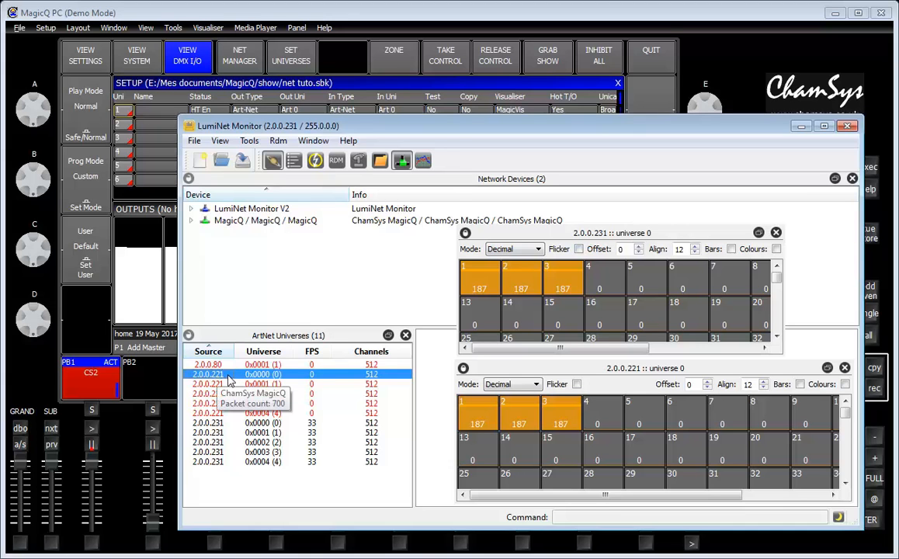
{"action": "left_click", "coordinate": [211, 423]}
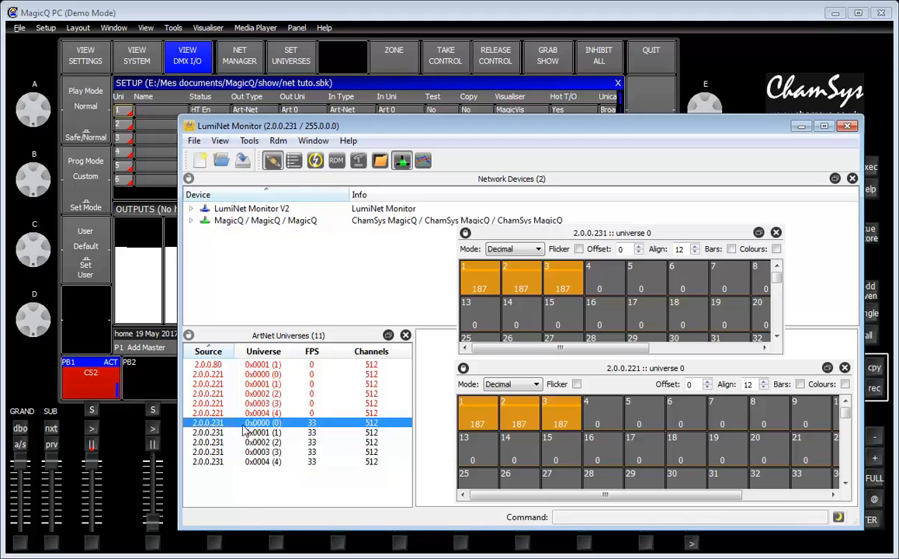
{"action": "mouse_move", "coordinate": [263, 469]}
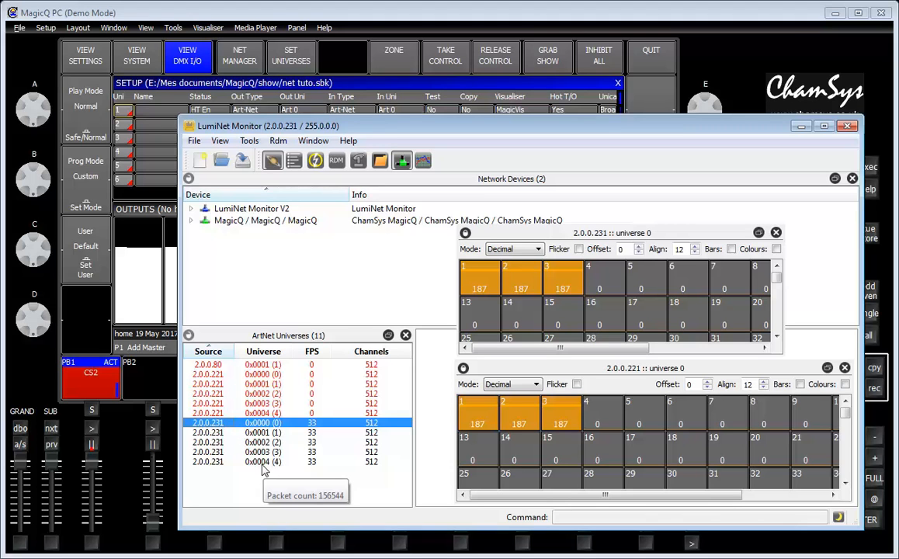
Step: Stop the show and shut down the home console once more
{"action": "left_click", "coordinate": [882, 13]}
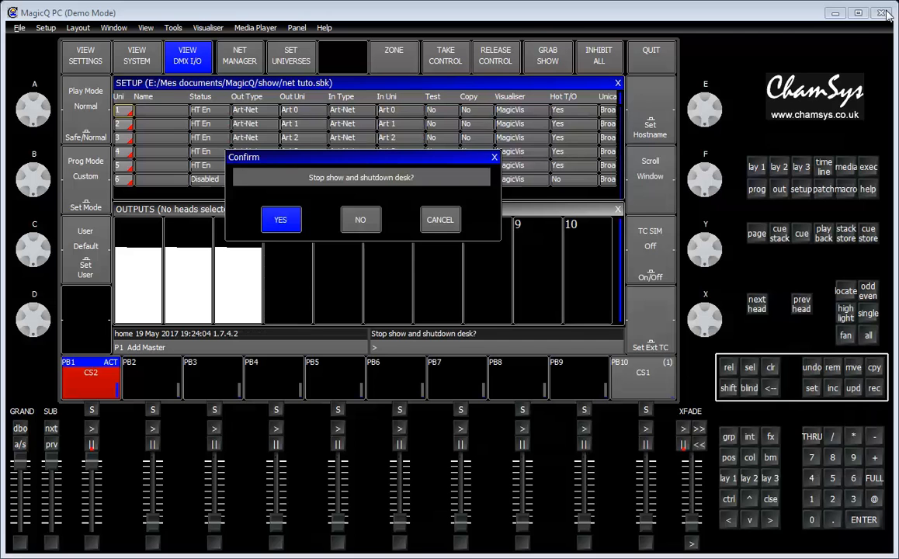
{"action": "left_click", "coordinate": [281, 221]}
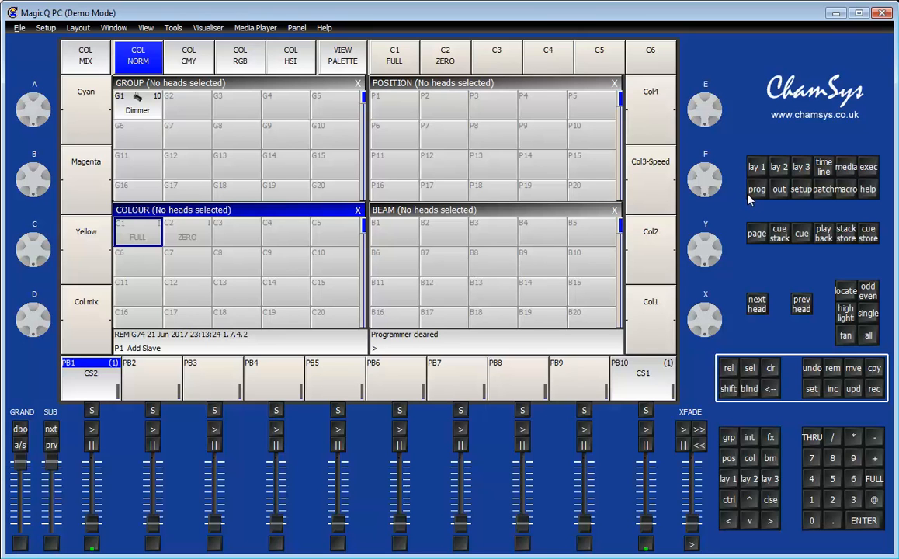
Step: Open the console's network setup and review the Web server and Web server port settings
{"action": "left_click", "coordinate": [802, 191]}
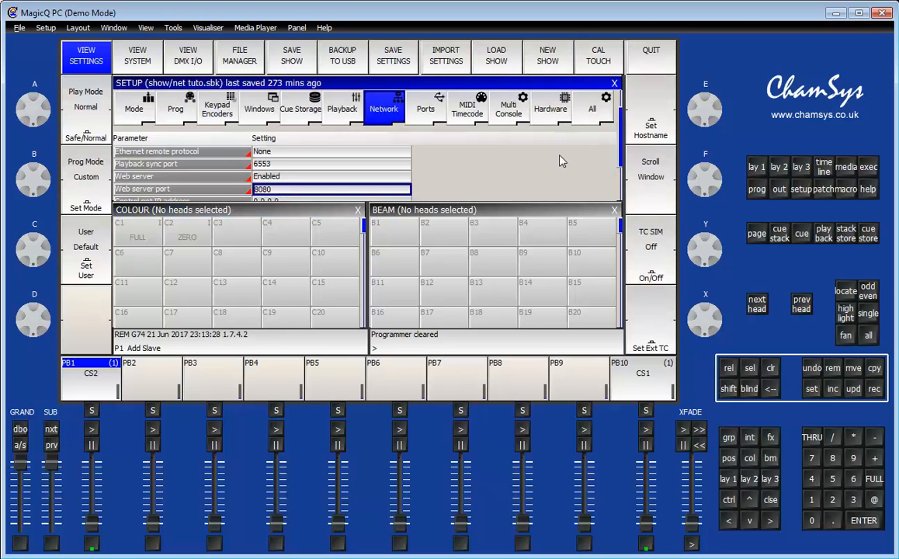
{"action": "left_click", "coordinate": [146, 28]}
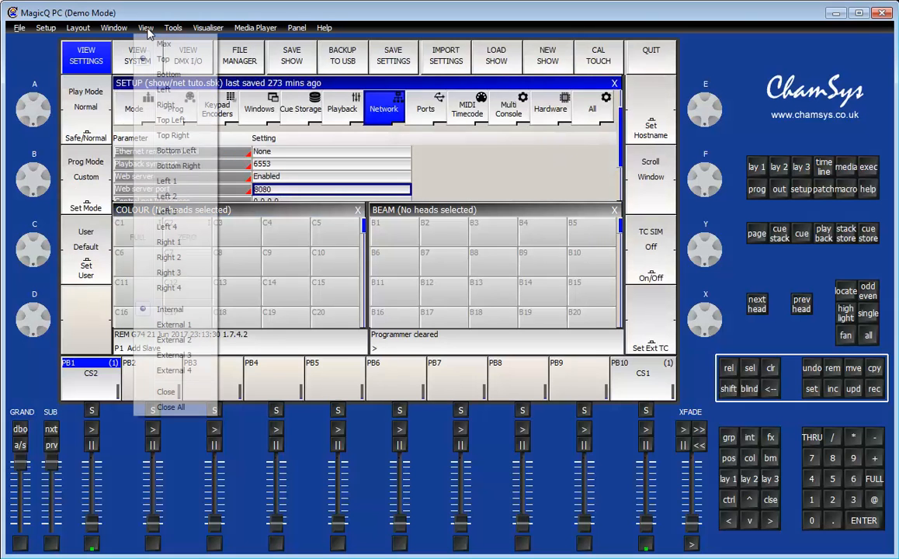
{"action": "left_click", "coordinate": [151, 43]}
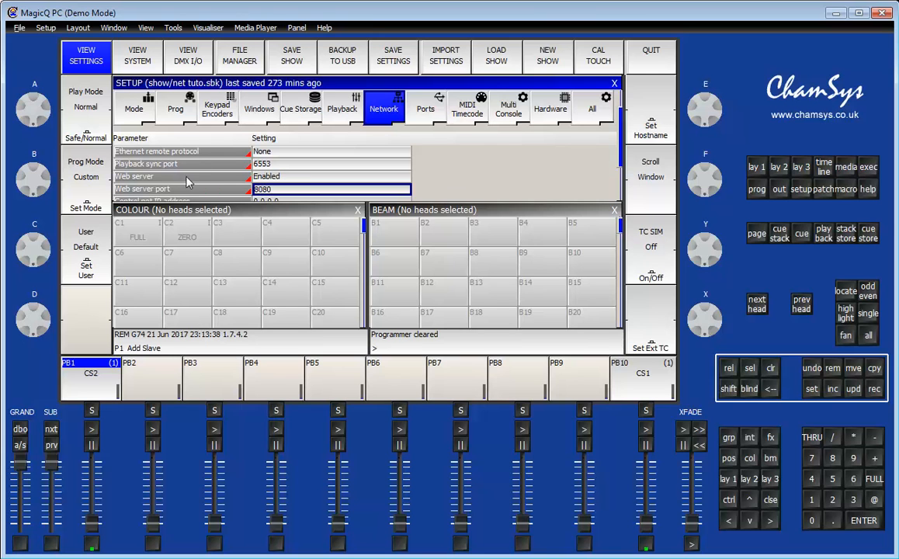
{"action": "left_click", "coordinate": [267, 177]}
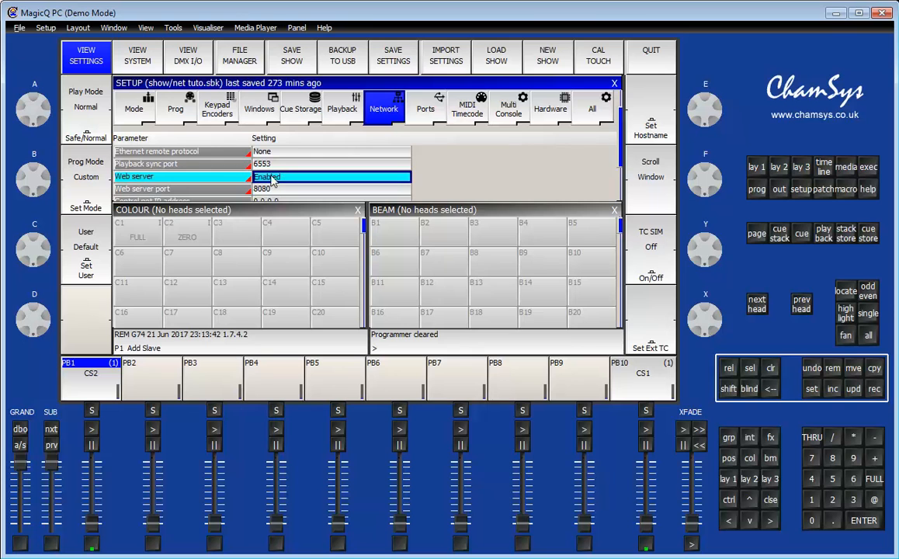
{"action": "left_click", "coordinate": [219, 190]}
{"action": "left_click", "coordinate": [271, 189]}
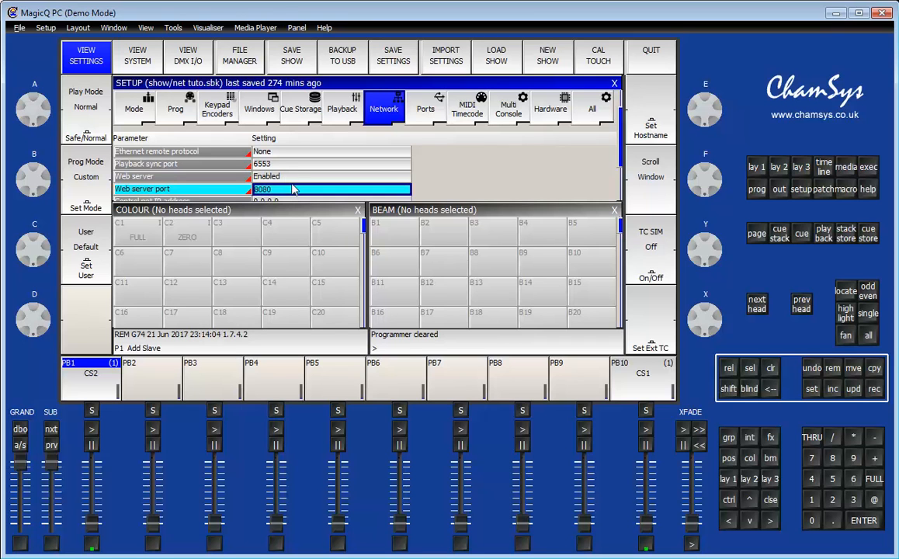
{"action": "left_click", "coordinate": [266, 190]}
Step: Switch to Firefox, check the console's web address 2.0.0.221:8080, and open its Remote Keypad page
{"action": "key", "text": "alt+Tab"}
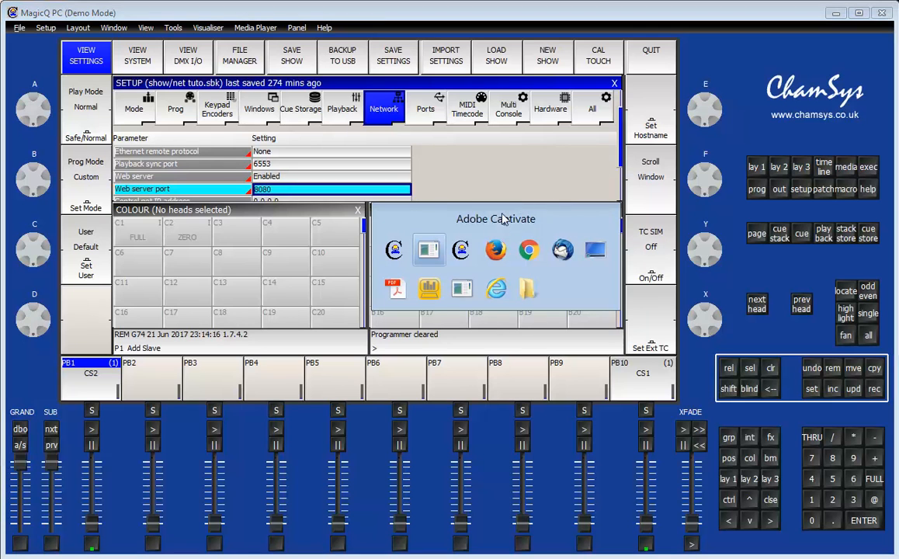
{"action": "left_click", "coordinate": [492, 249]}
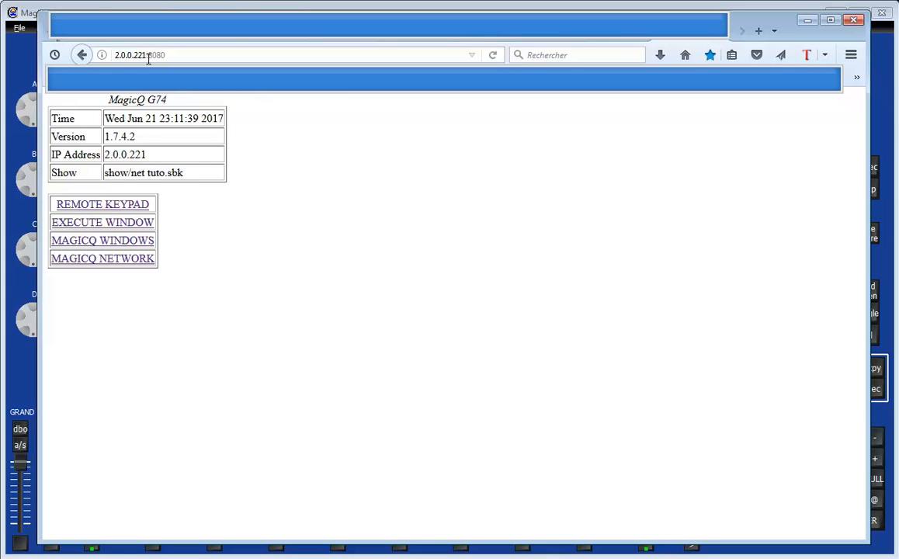
{"action": "left_click_drag", "start_coordinate": [149, 55], "coordinate": [172, 55]}
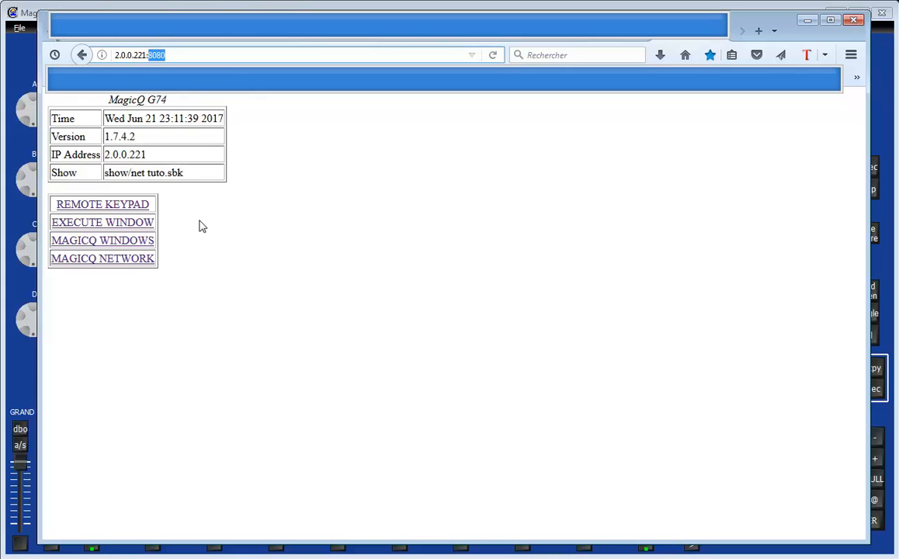
{"action": "left_click", "coordinate": [190, 55]}
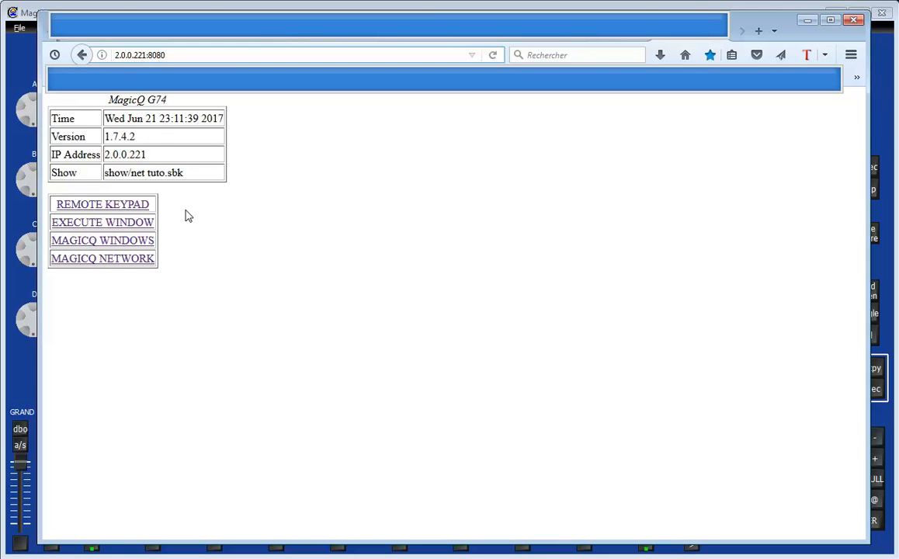
{"action": "left_click", "coordinate": [101, 205]}
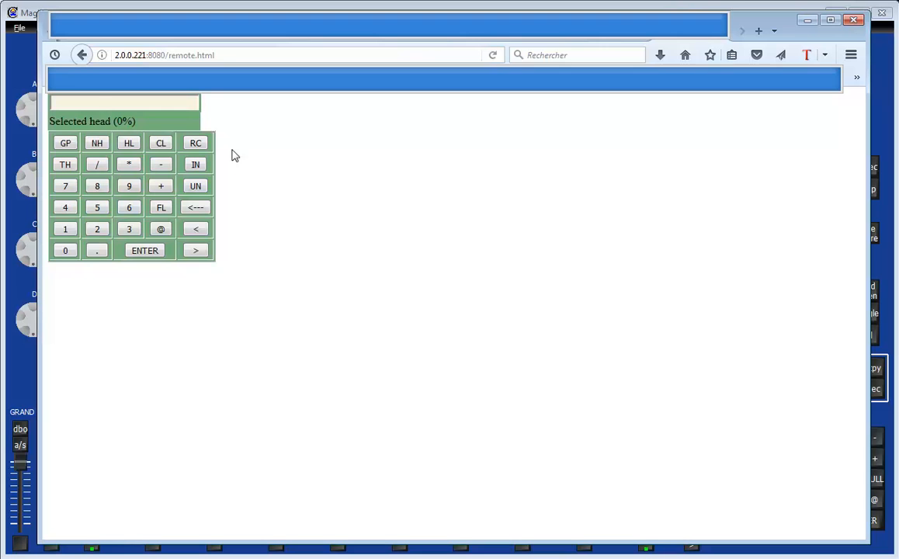
Step: Narrow the browser window and show the console's group and outputs windows alongside the web remote keypad
{"action": "left_click_drag", "start_coordinate": [41, 101], "coordinate": [524, 101]}
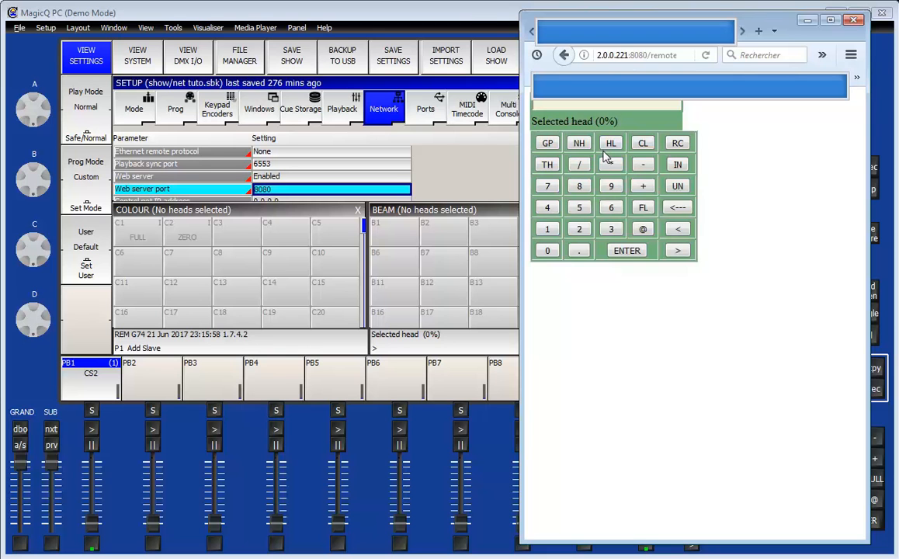
{"action": "left_click", "coordinate": [465, 11]}
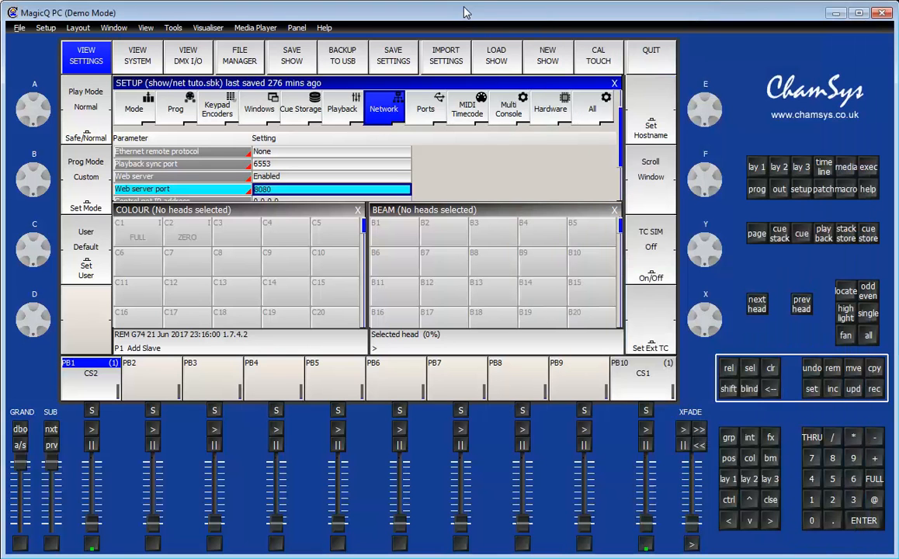
{"action": "left_click", "coordinate": [757, 189]}
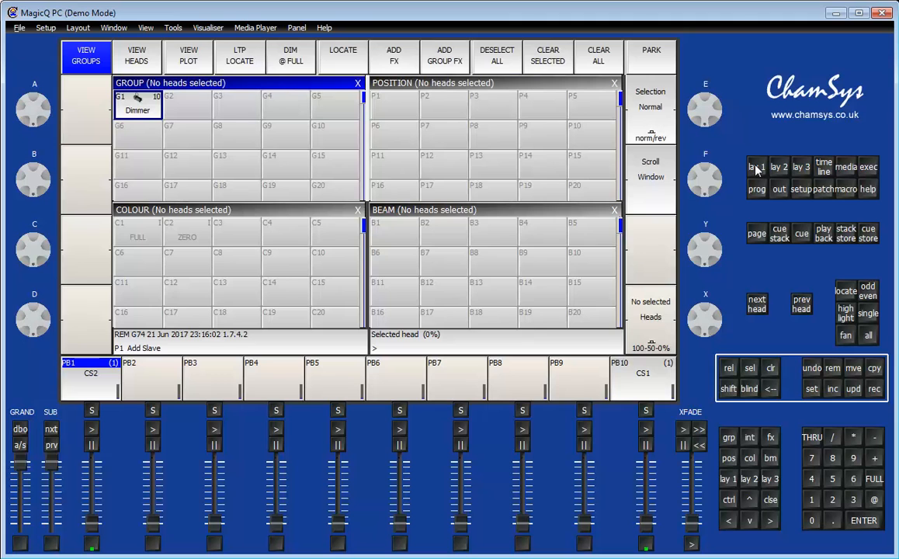
{"action": "left_click", "coordinate": [779, 190]}
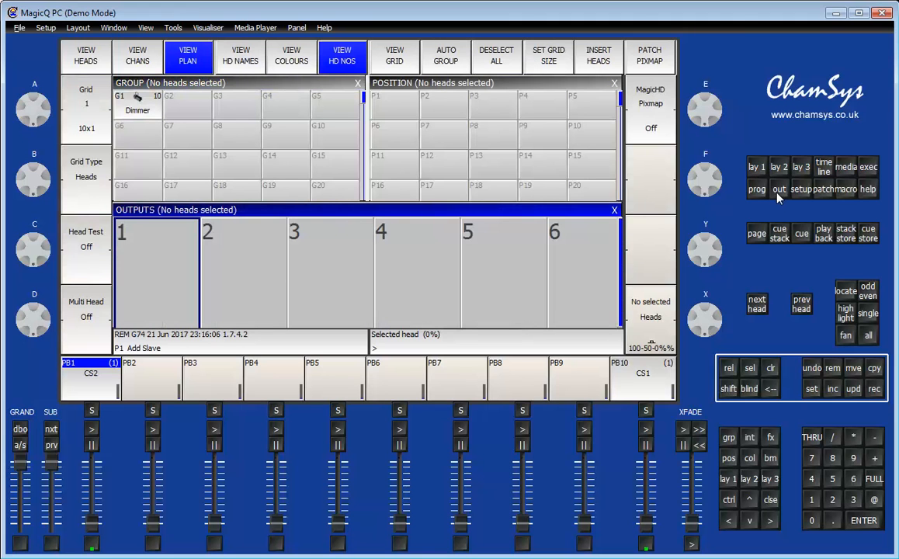
{"action": "key", "text": "alt+Tab"}
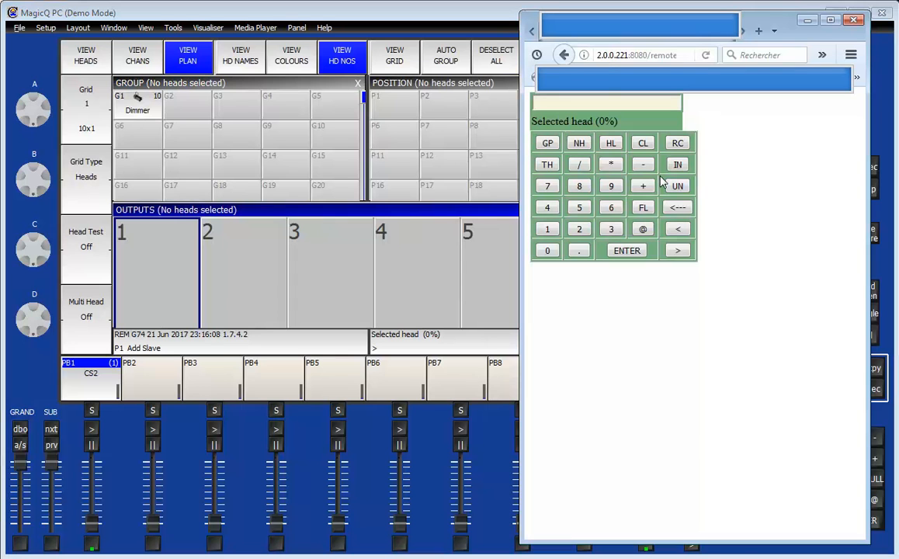
Step: Select group 1 and set its dimmers to full from the web remote keypad
{"action": "left_click", "coordinate": [547, 143]}
{"action": "left_click", "coordinate": [547, 229]}
{"action": "left_click", "coordinate": [628, 252]}
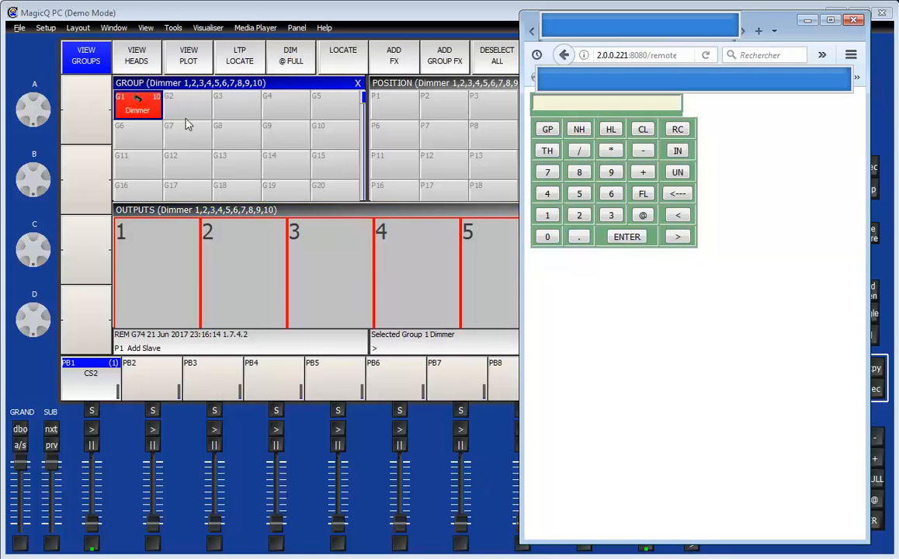
{"action": "left_click", "coordinate": [642, 215]}
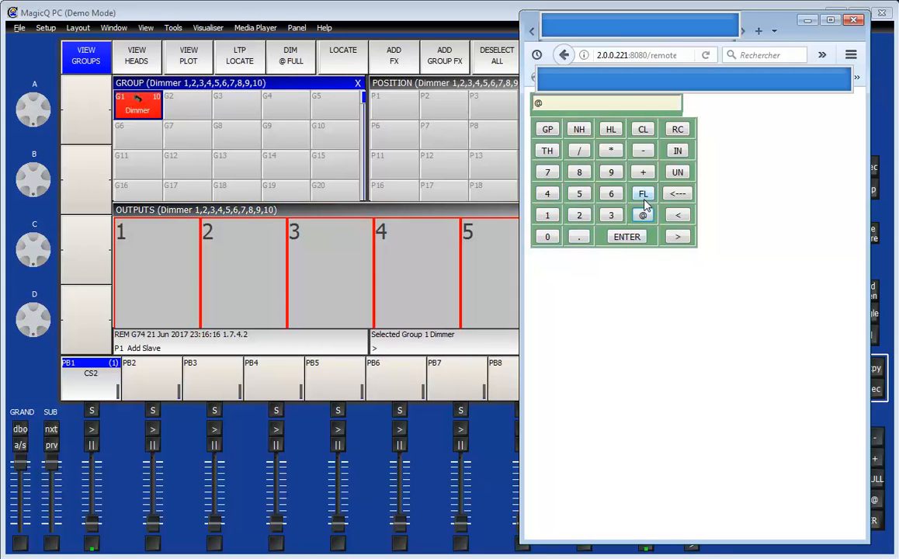
{"action": "left_click", "coordinate": [626, 236]}
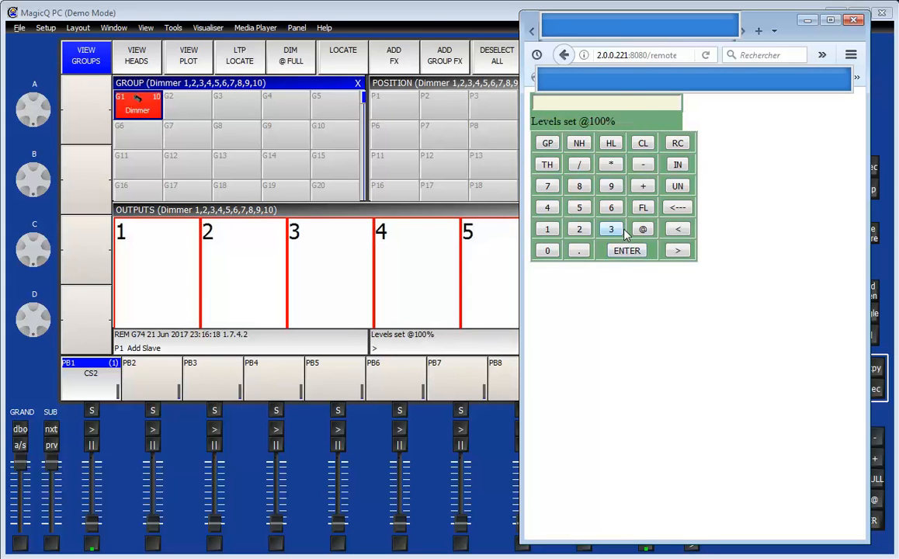
Step: Set the selected dimmers to 66% and back to full with the web remote keypad
{"action": "left_click", "coordinate": [642, 230]}
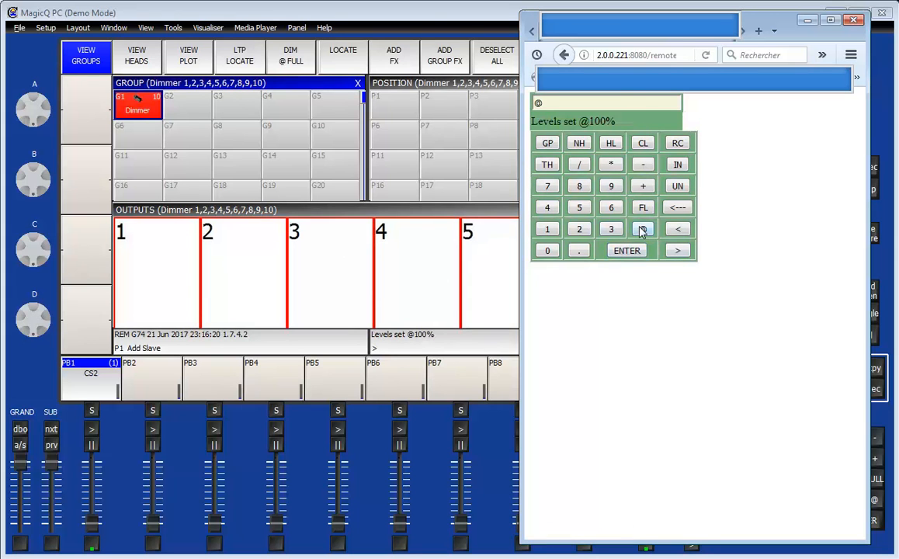
{"action": "left_click", "coordinate": [611, 207]}
{"action": "left_click", "coordinate": [611, 207]}
{"action": "left_click", "coordinate": [627, 250]}
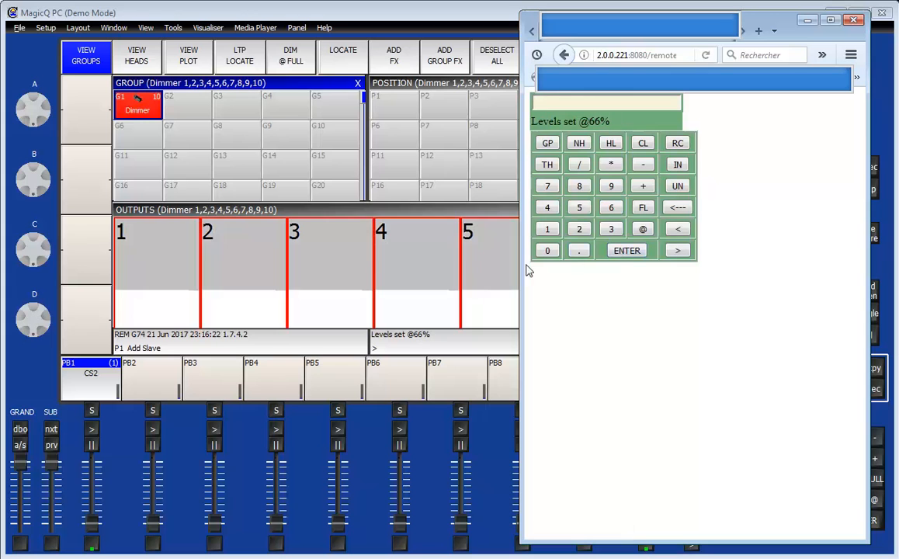
{"action": "left_click", "coordinate": [642, 230]}
{"action": "left_click", "coordinate": [643, 207]}
{"action": "left_click", "coordinate": [627, 250]}
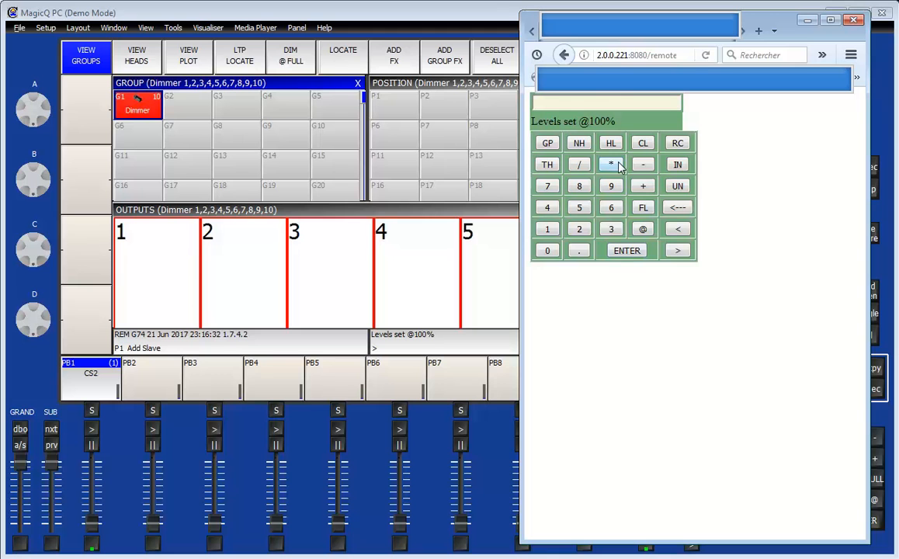
Step: Widen the browser window, return to the console's web home page, and open its Execute Window page
{"action": "left_click_drag", "start_coordinate": [521, 145], "coordinate": [140, 149]}
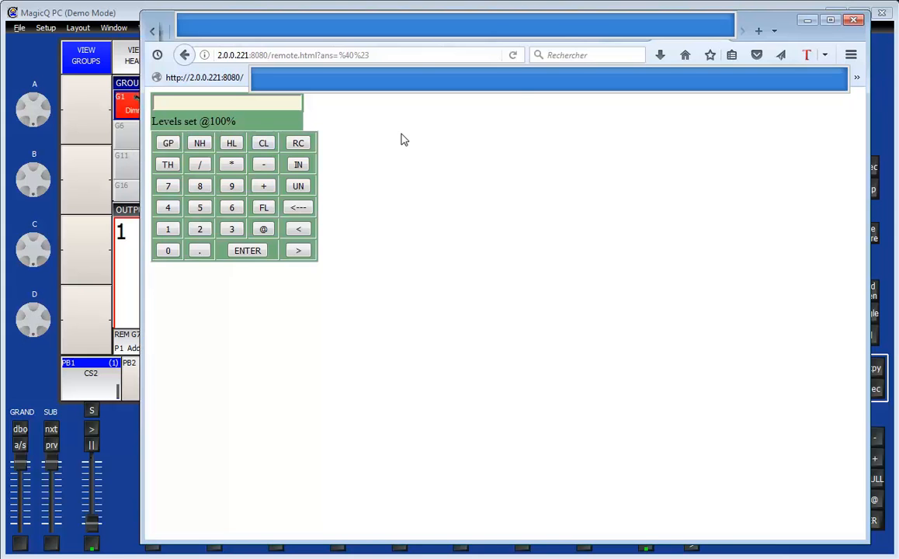
{"action": "left_click", "coordinate": [221, 84]}
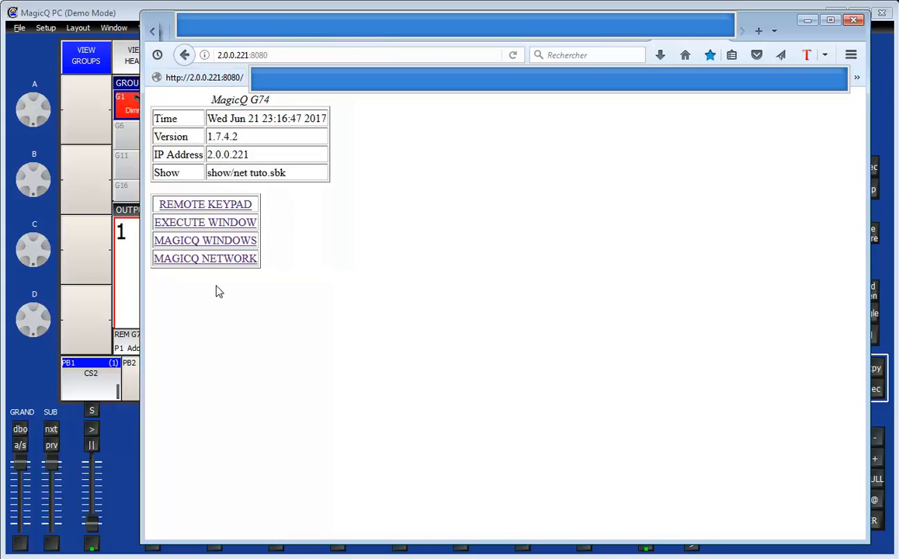
{"action": "left_click", "coordinate": [209, 225]}
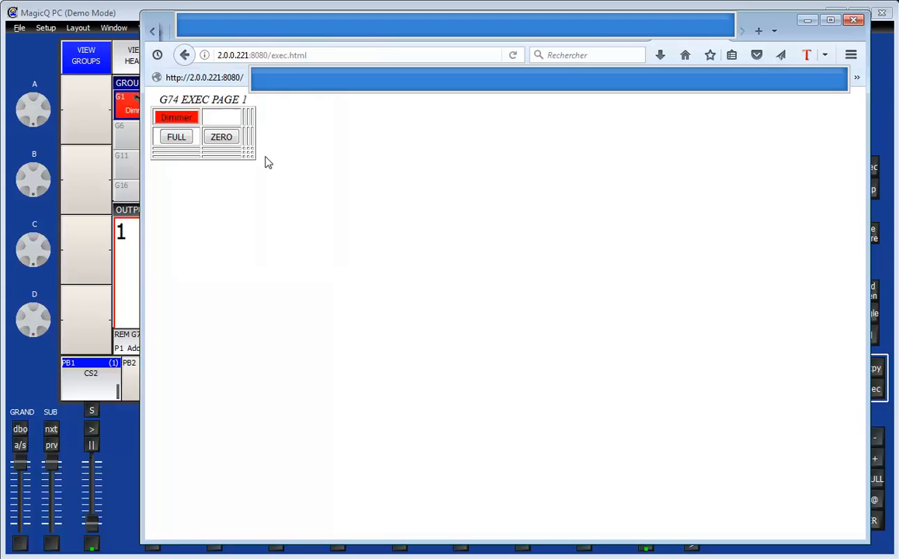
Step: Test the Dimmer, FULL and ZERO items on the web execute page with the console's outputs alongside, ending on FULL
{"action": "left_click", "coordinate": [177, 121]}
{"action": "left_click", "coordinate": [181, 139]}
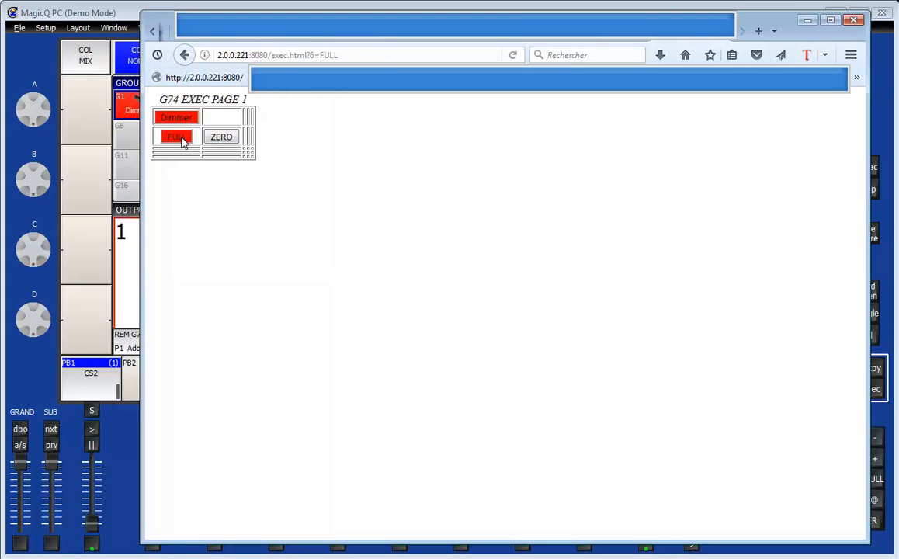
{"action": "left_click", "coordinate": [221, 138]}
{"action": "left_click_drag", "start_coordinate": [144, 61], "coordinate": [341, 62]}
{"action": "left_click", "coordinate": [378, 146]}
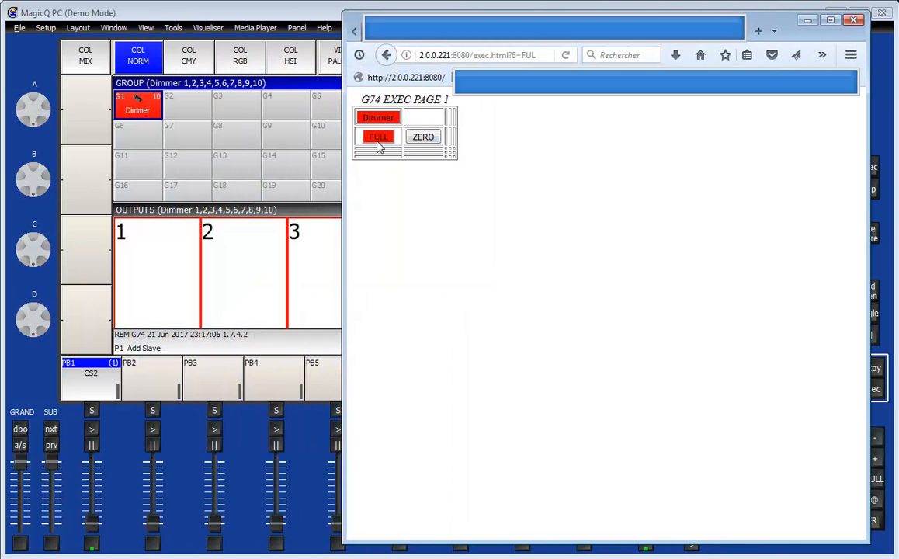
{"action": "left_click", "coordinate": [420, 140]}
{"action": "left_click", "coordinate": [381, 140]}
Step: Open the MagicQ Windows page from the web home page and view the console's Patch window
{"action": "left_click", "coordinate": [396, 77]}
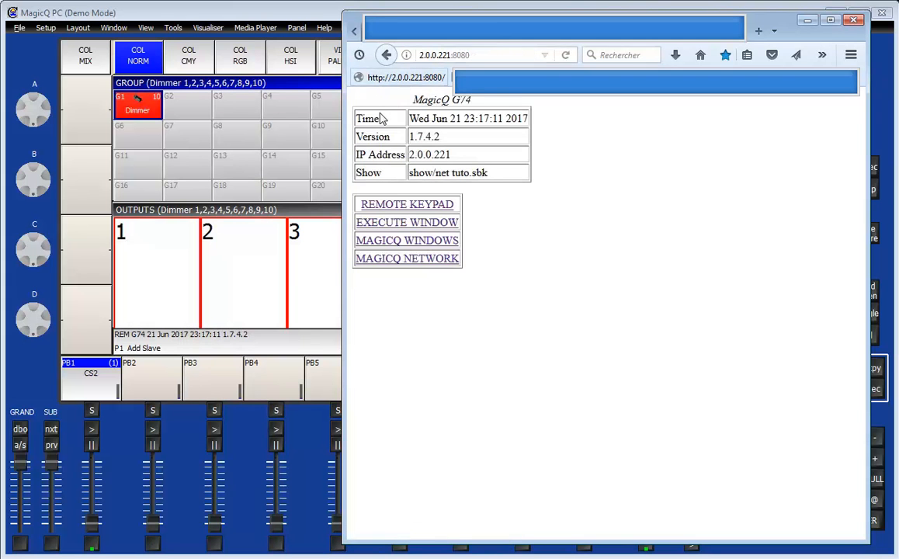
{"action": "left_click", "coordinate": [395, 243]}
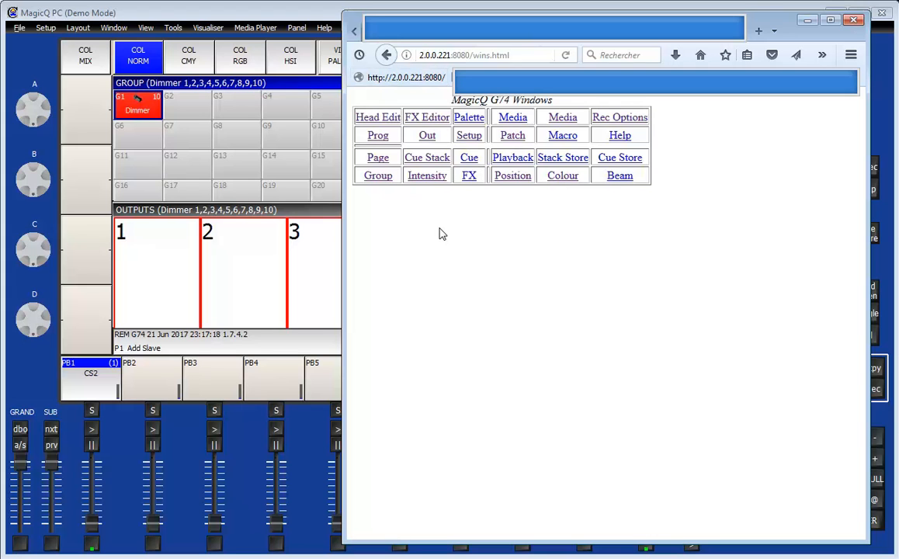
{"action": "left_click", "coordinate": [512, 136]}
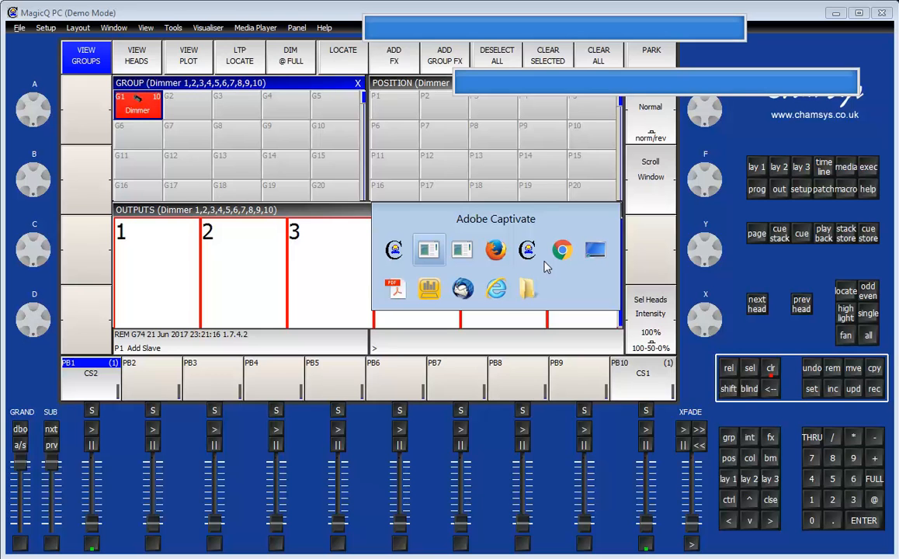
{"action": "key", "text": "alt+Tab"}
{"action": "key", "text": "alt+Tab"}
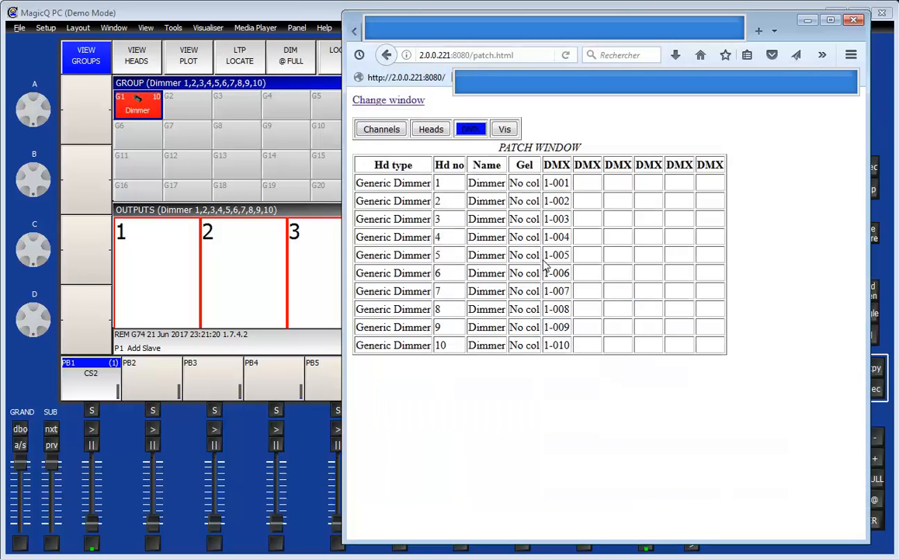
Step: View the Group and Prog windows through the web interface and return to the list of windows
{"action": "left_click", "coordinate": [387, 103]}
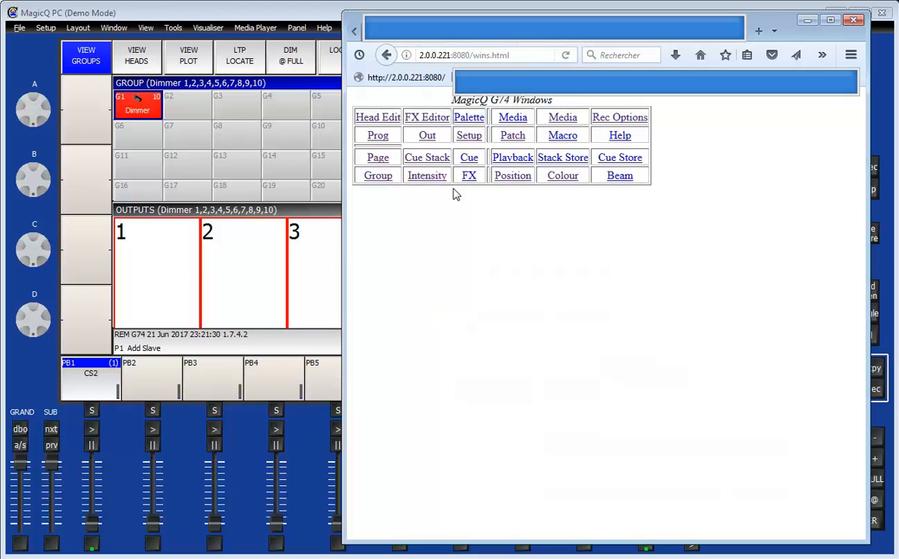
{"action": "left_click", "coordinate": [379, 176]}
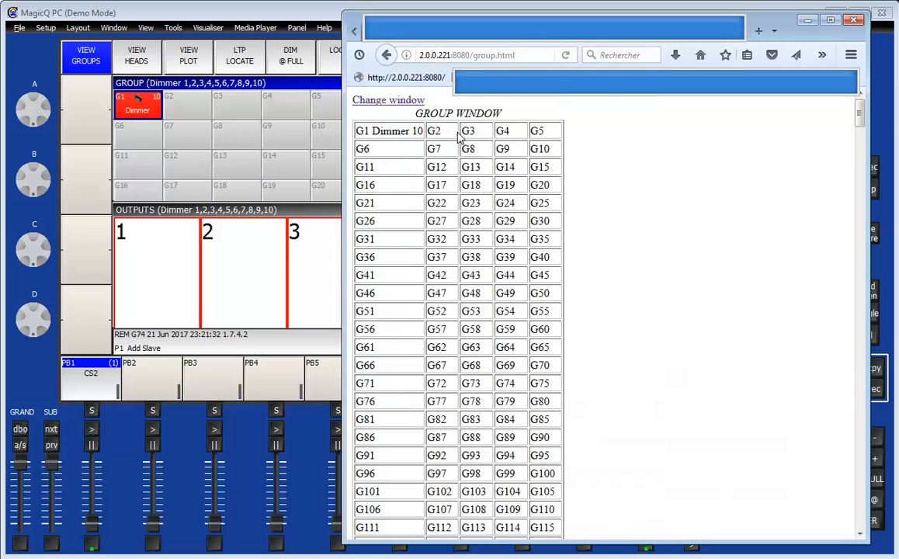
{"action": "left_click", "coordinate": [355, 100]}
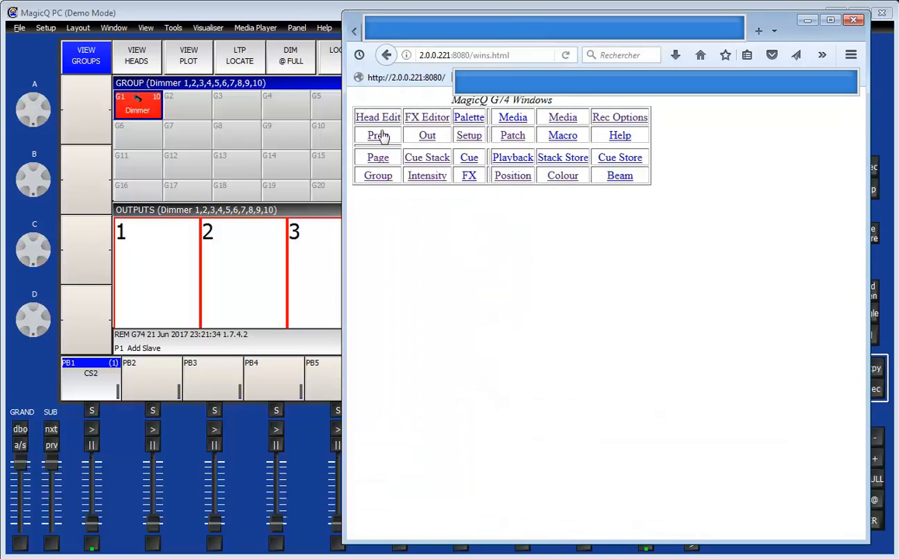
{"action": "left_click", "coordinate": [378, 136]}
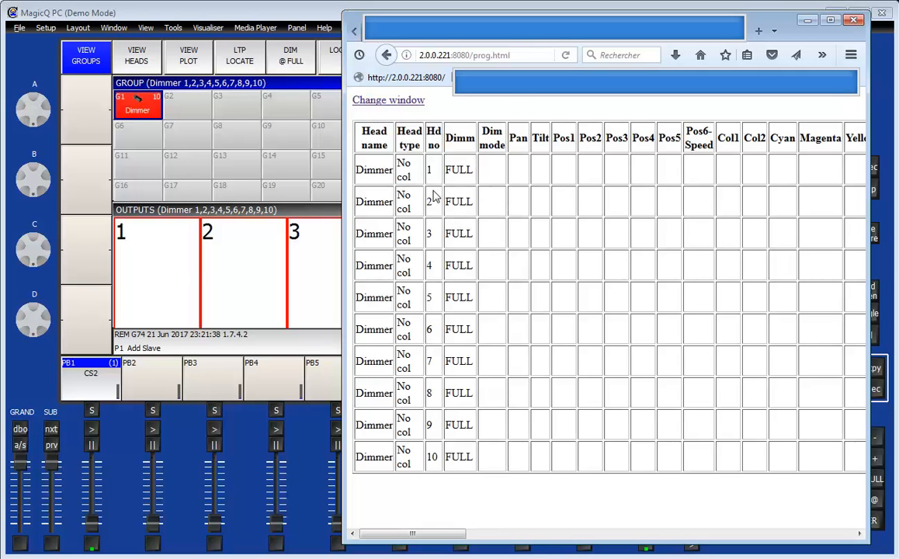
{"action": "left_click", "coordinate": [389, 101]}
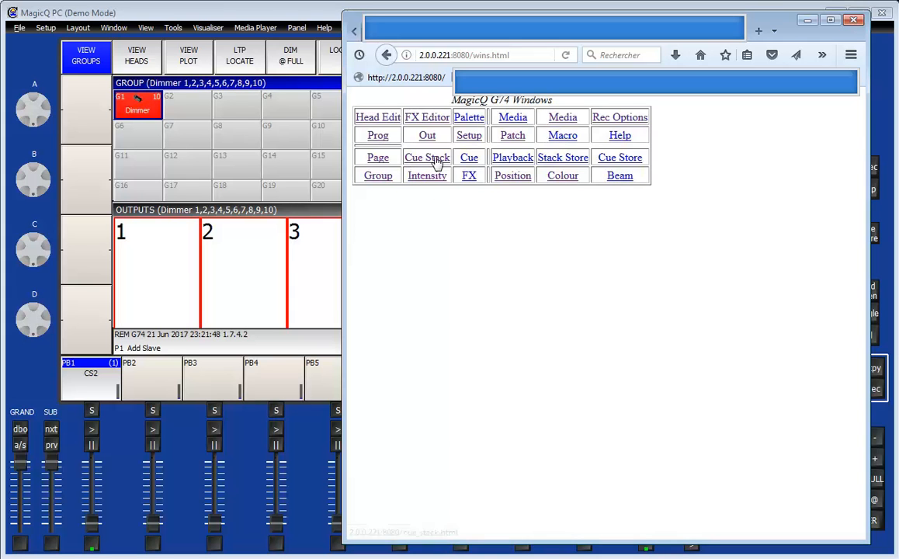
Step: View the Position window through the web interface, check the console's web home page, and return to the list of windows
{"action": "left_click", "coordinate": [513, 176]}
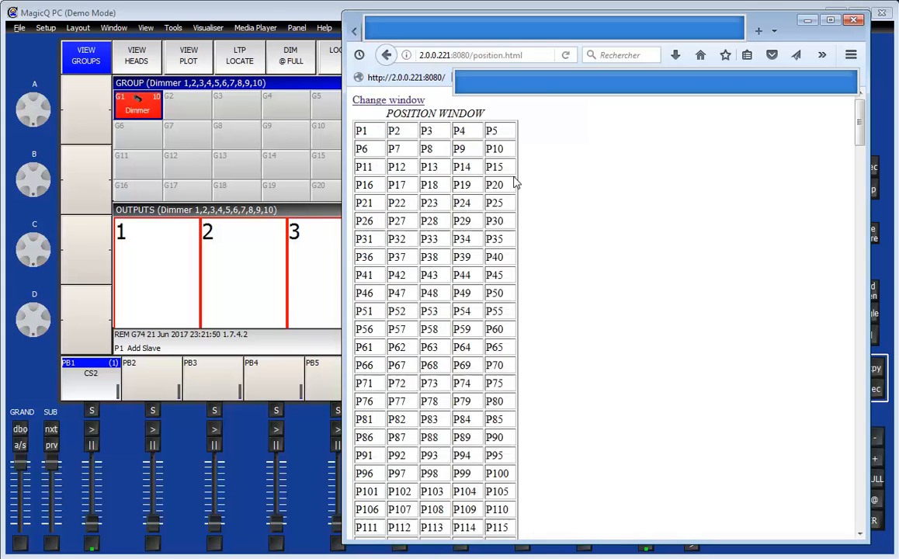
{"action": "left_click", "coordinate": [386, 56]}
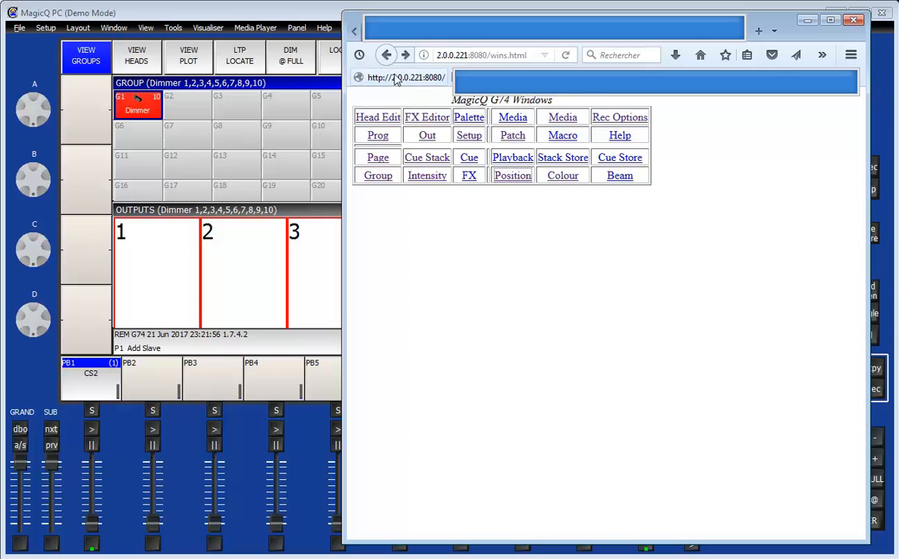
{"action": "left_click", "coordinate": [369, 79]}
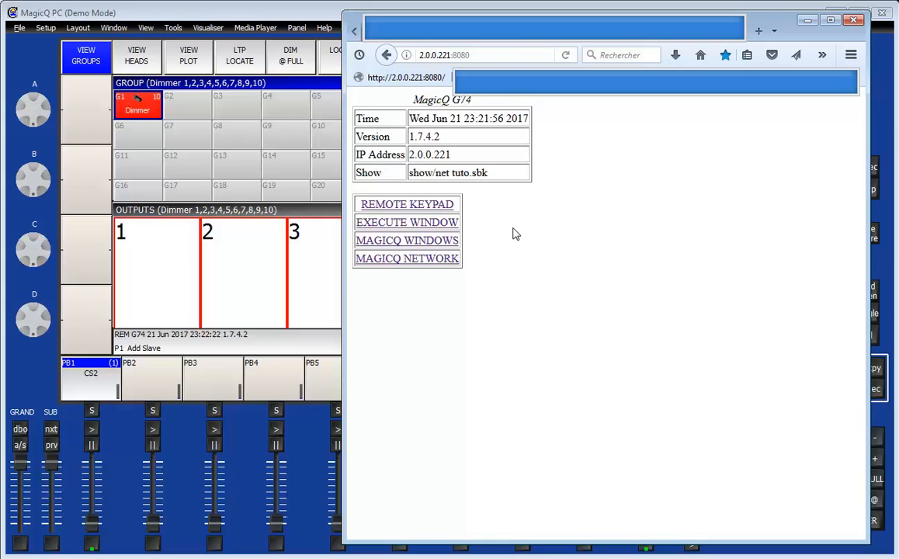
{"action": "key", "text": "alt+Left"}
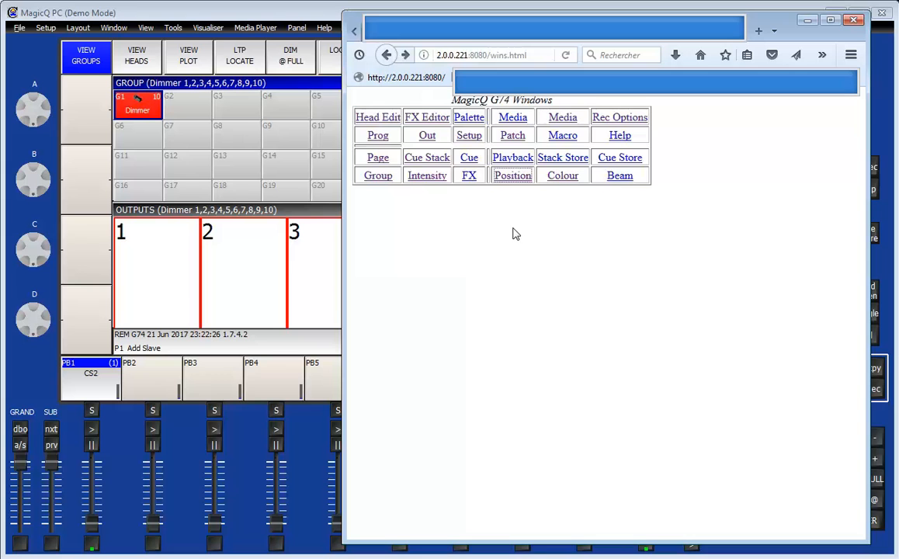
Step: Switch to the ChamSys MagicQ folder and launch MagicQ Remote Control
{"action": "left_click", "coordinate": [266, 17]}
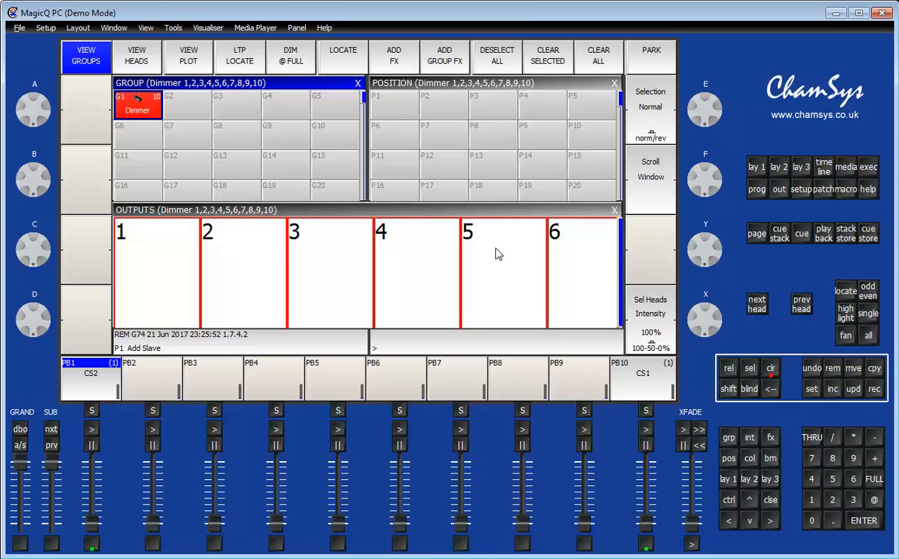
{"action": "key", "text": "alt+Tab"}
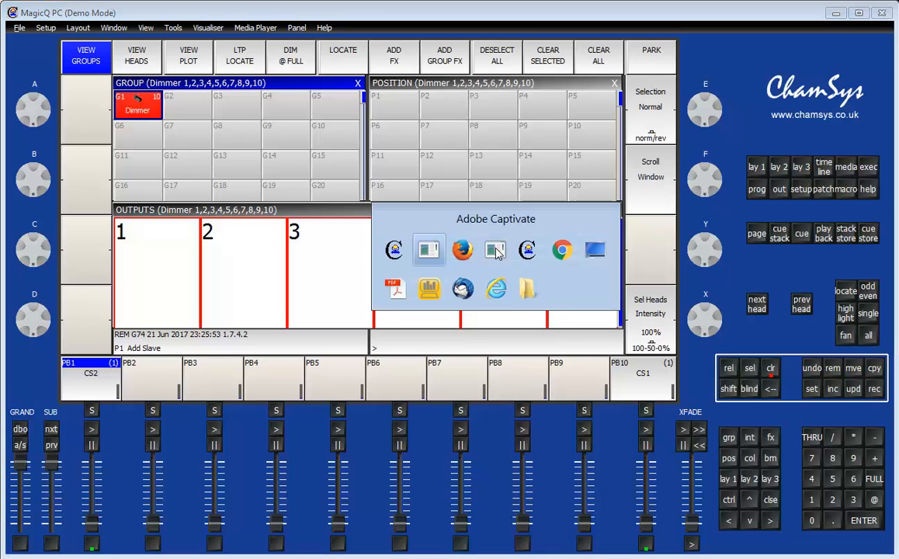
{"action": "left_click", "coordinate": [528, 288]}
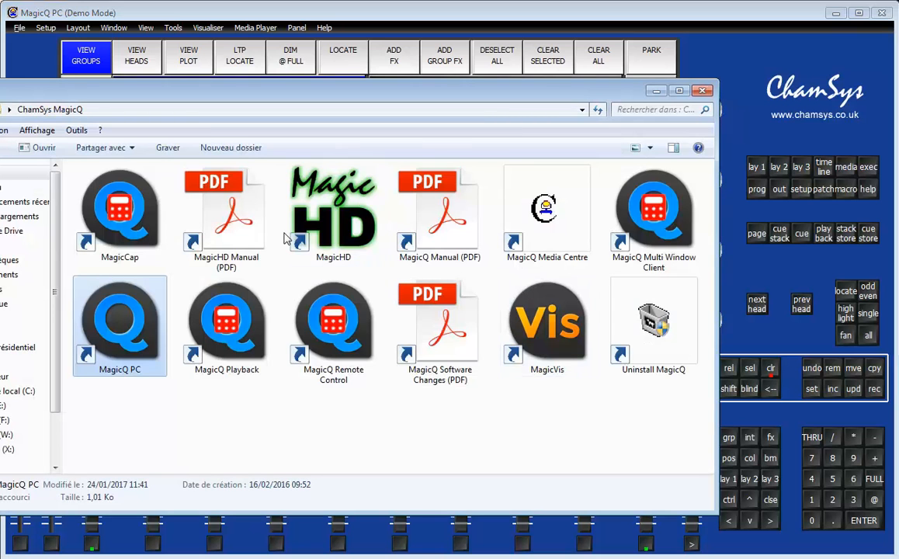
{"action": "left_click", "coordinate": [336, 324]}
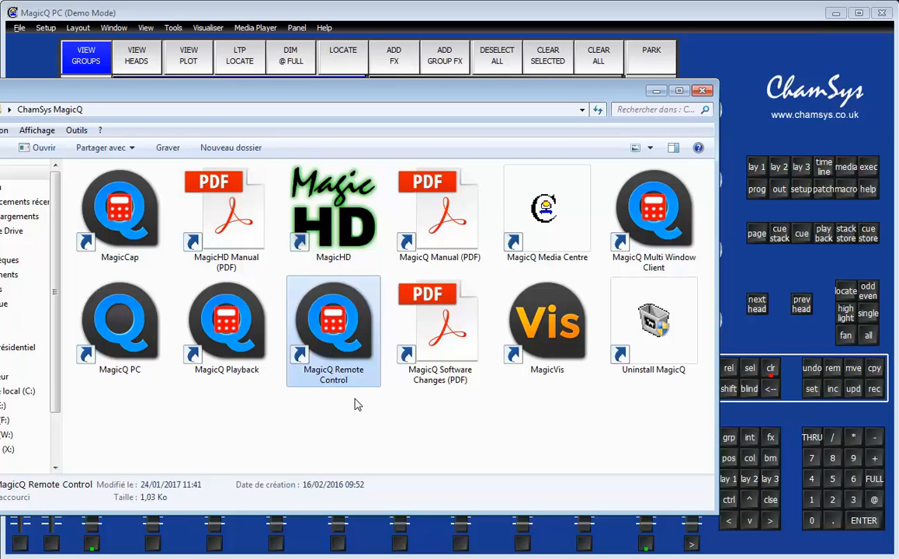
{"action": "double_click", "coordinate": [334, 320]}
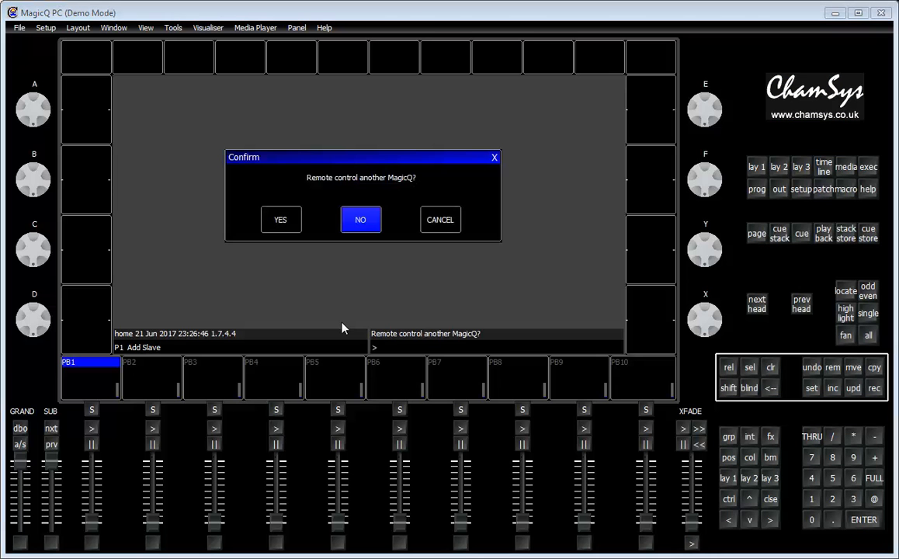
Step: Agree to remote control another MagicQ and select console G74
{"action": "left_click", "coordinate": [293, 224]}
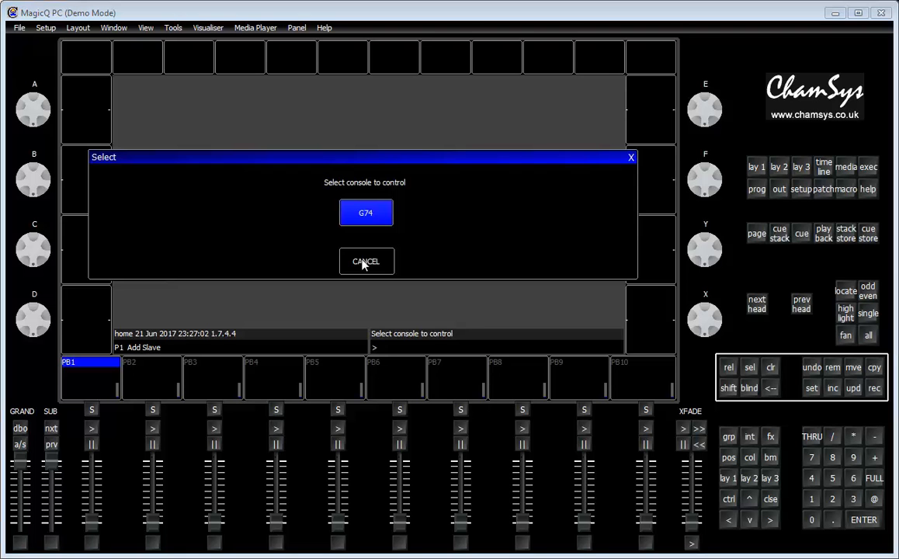
{"action": "left_click", "coordinate": [365, 213]}
{"action": "left_click", "coordinate": [365, 222]}
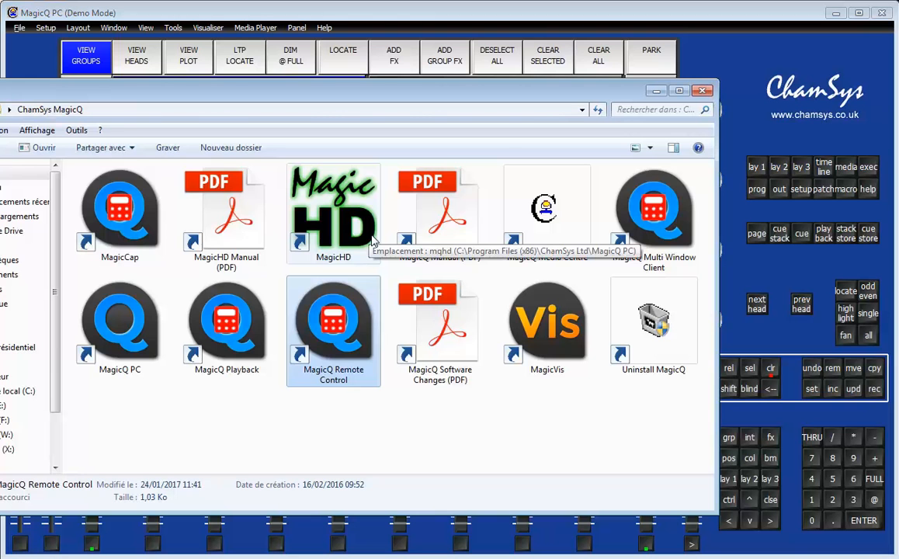
Step: View the networked consoles status and the monitors page in the G74 console's system setup
{"action": "left_click", "coordinate": [371, 16]}
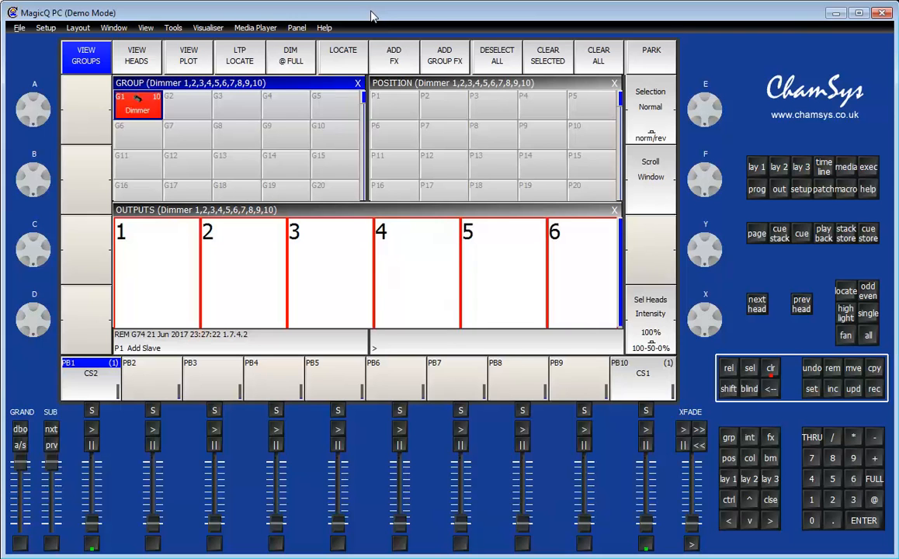
{"action": "left_click", "coordinate": [801, 190]}
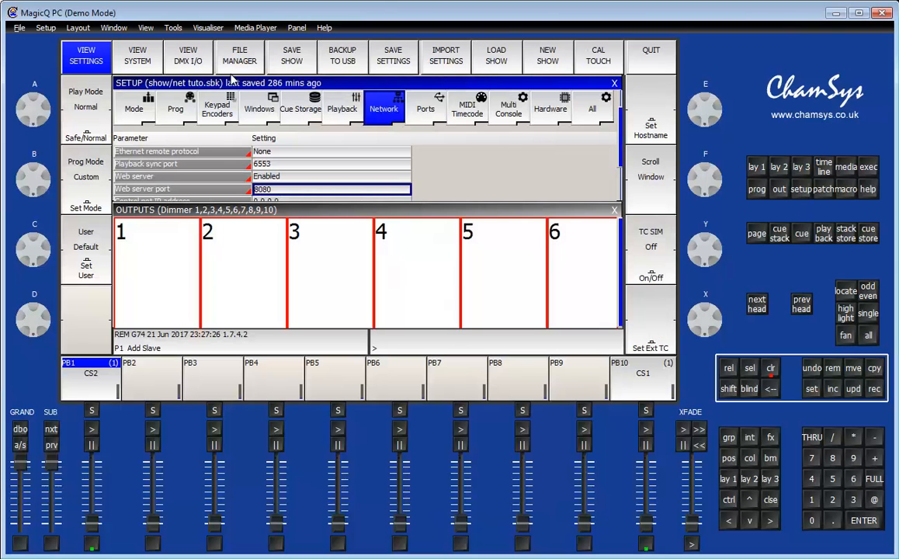
{"action": "left_click", "coordinate": [143, 60]}
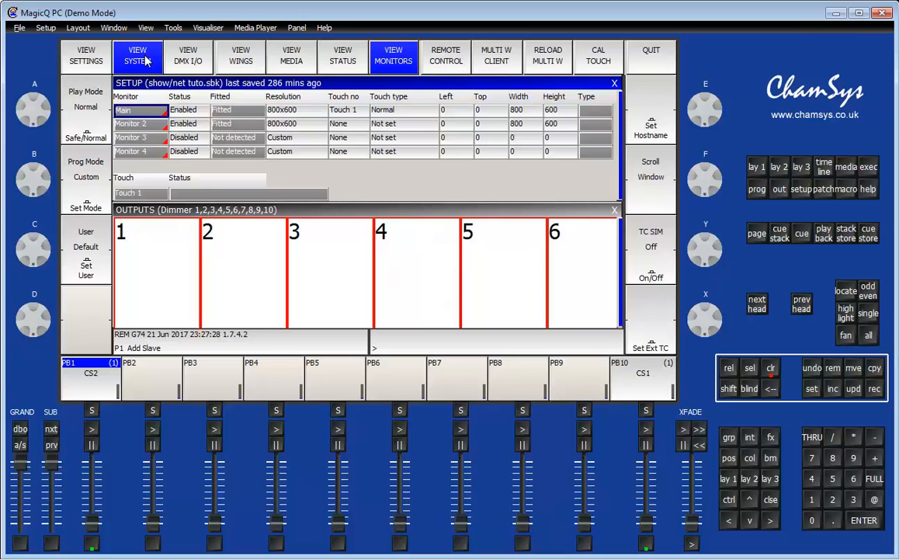
{"action": "left_click", "coordinate": [345, 59]}
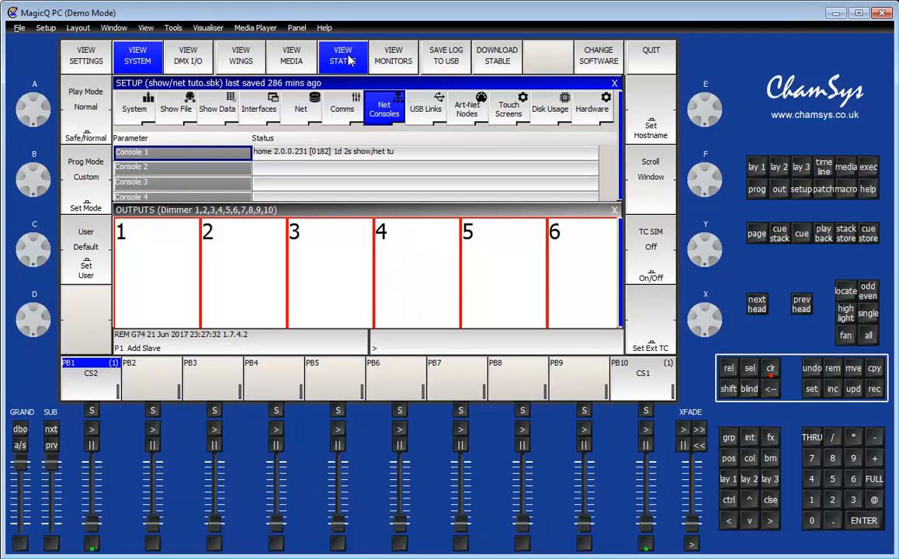
{"action": "left_click", "coordinate": [387, 61]}
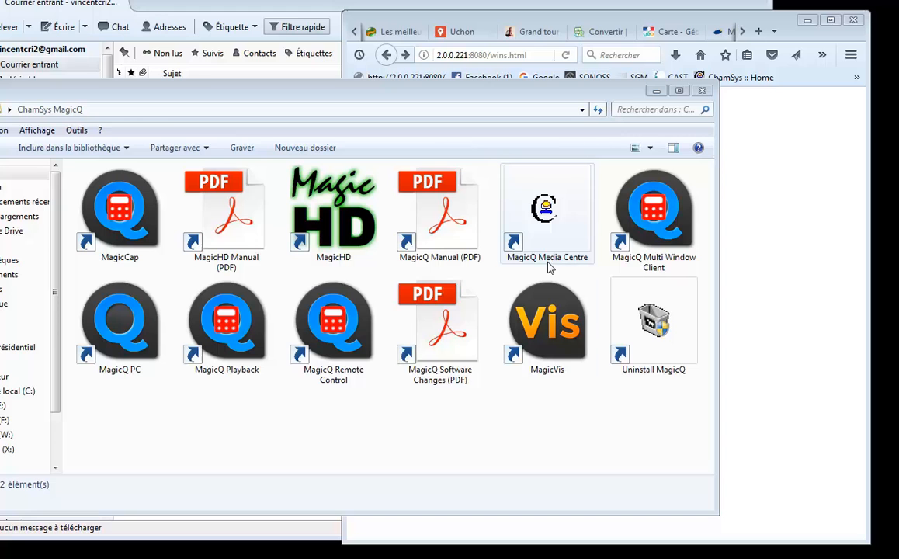
Step: Launch MagicQ Multi Window Client from the ChamSys MagicQ folder and select console G74 for Multi Windows
{"action": "left_click", "coordinate": [690, 177]}
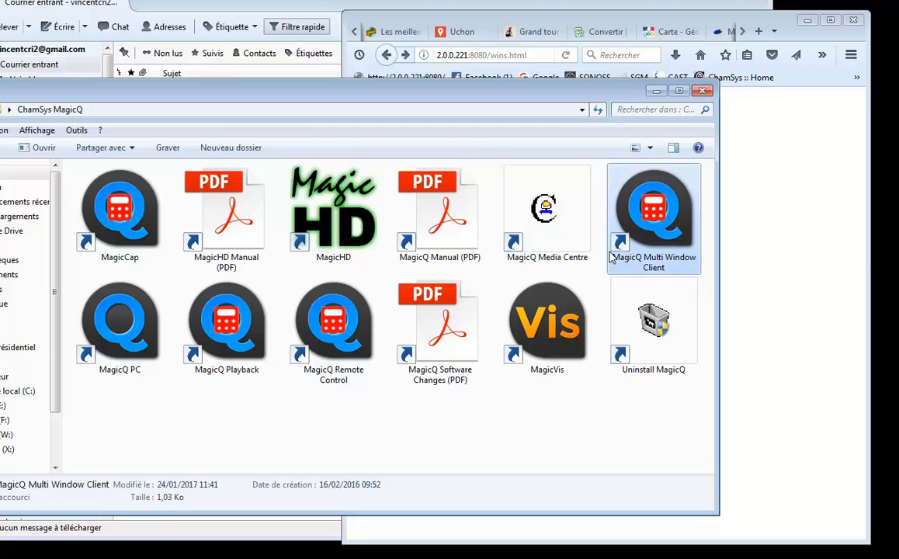
{"action": "double_click", "coordinate": [648, 234]}
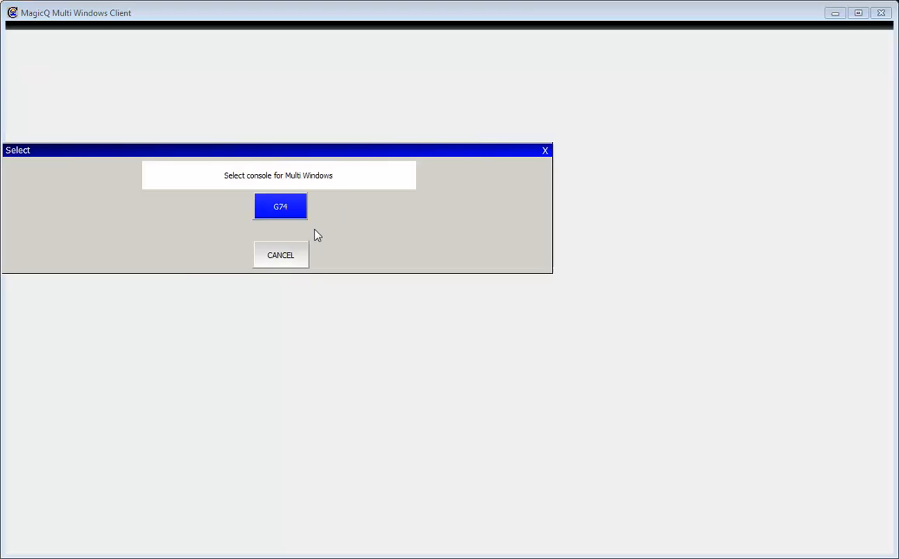
{"action": "left_click", "coordinate": [286, 211]}
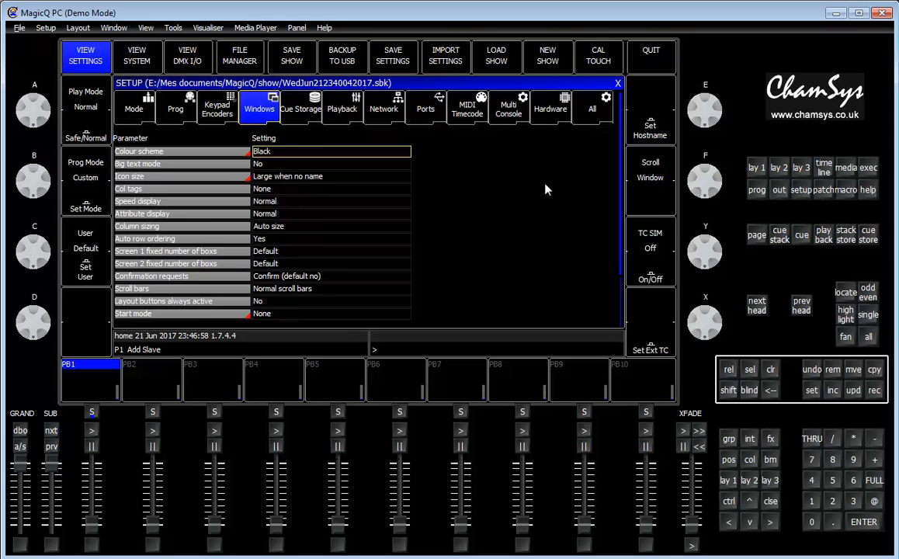
Step: Review the hot takeover and net session parameters in the home console's Multi Console settings
{"action": "left_click", "coordinate": [508, 109]}
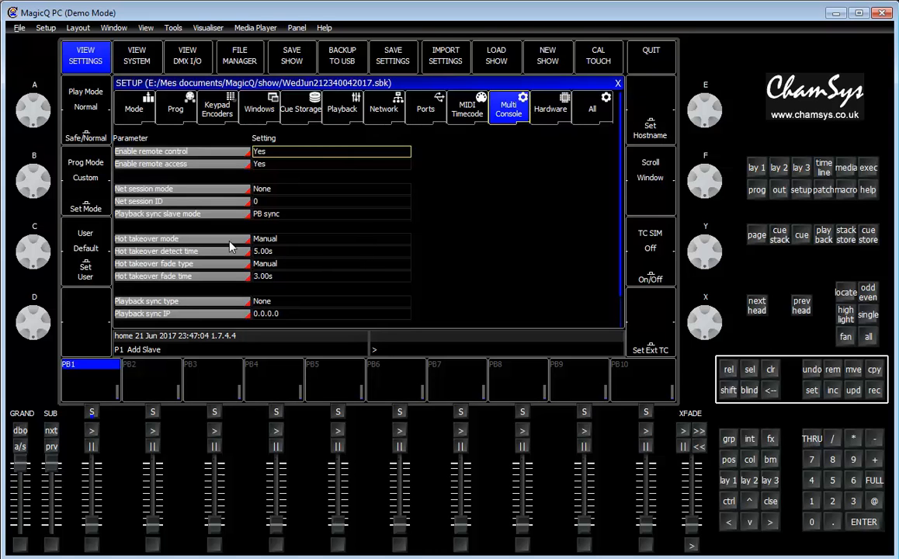
{"action": "left_click_drag", "start_coordinate": [221, 241], "coordinate": [274, 284]}
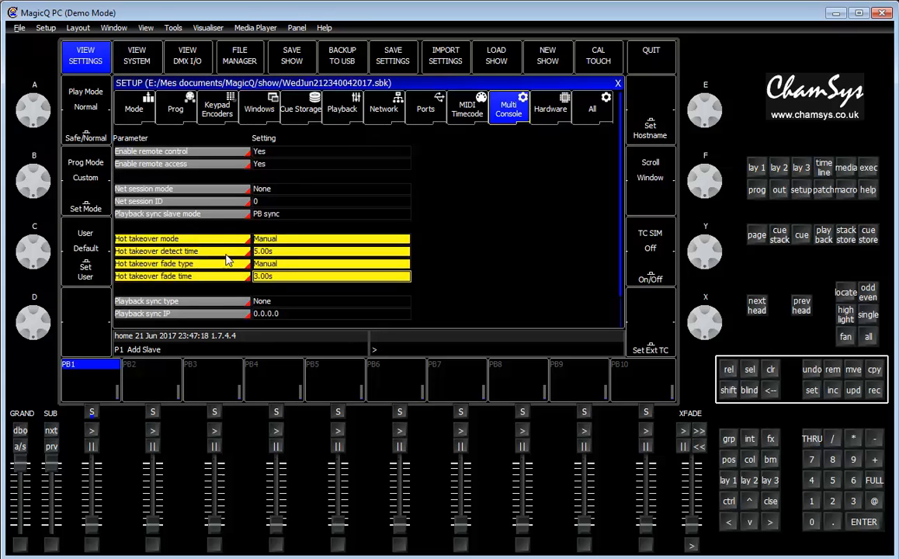
{"action": "left_click", "coordinate": [298, 241]}
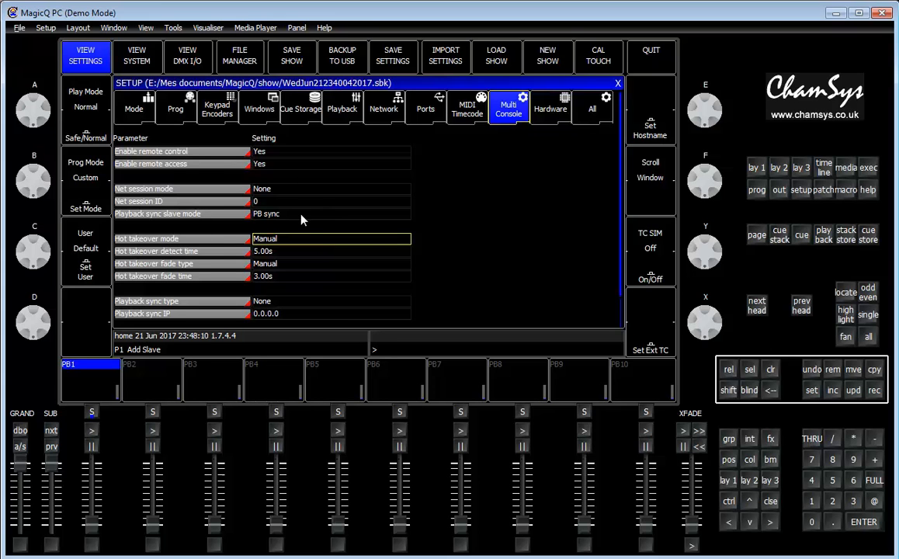
{"action": "left_click_drag", "start_coordinate": [287, 190], "coordinate": [291, 214]}
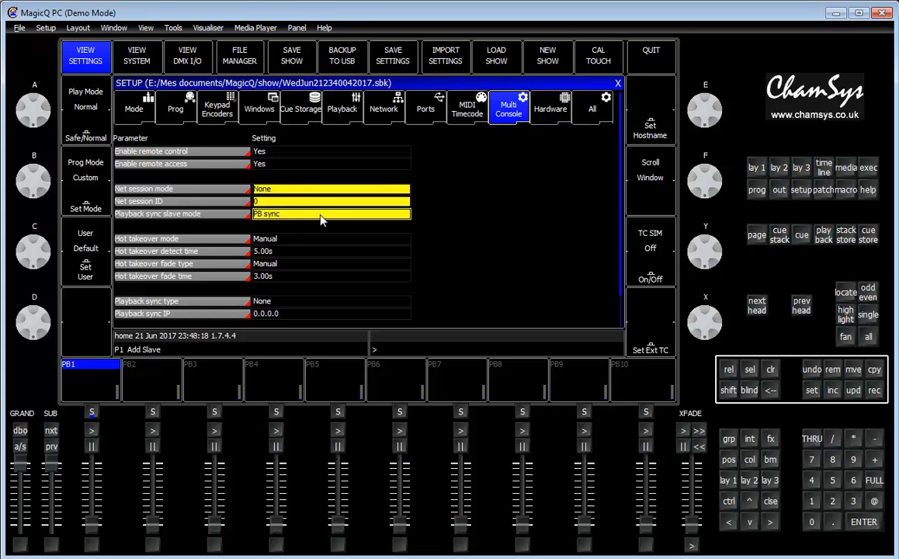
{"action": "left_click", "coordinate": [285, 191]}
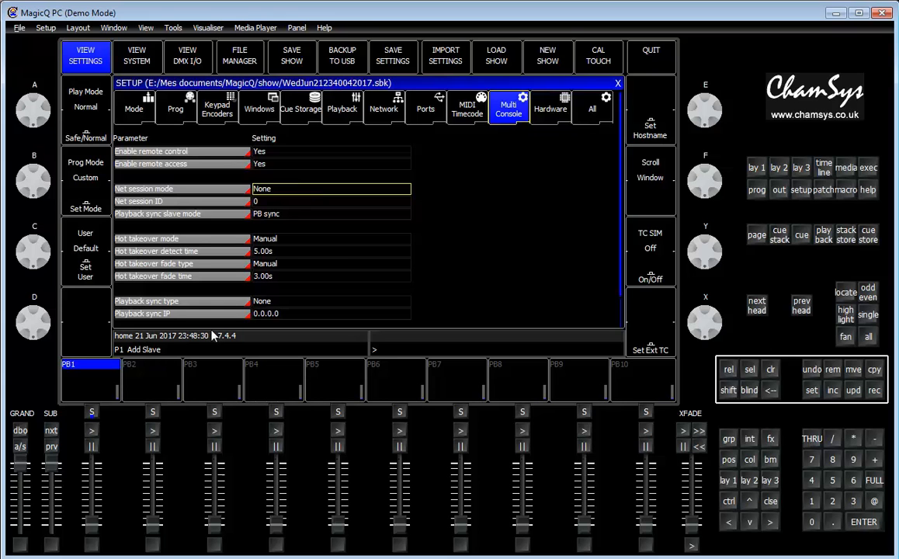
Step: Take control from the home console's DMX I/O setup, forcing all hot takeover universes enabled
{"action": "left_click", "coordinate": [190, 62]}
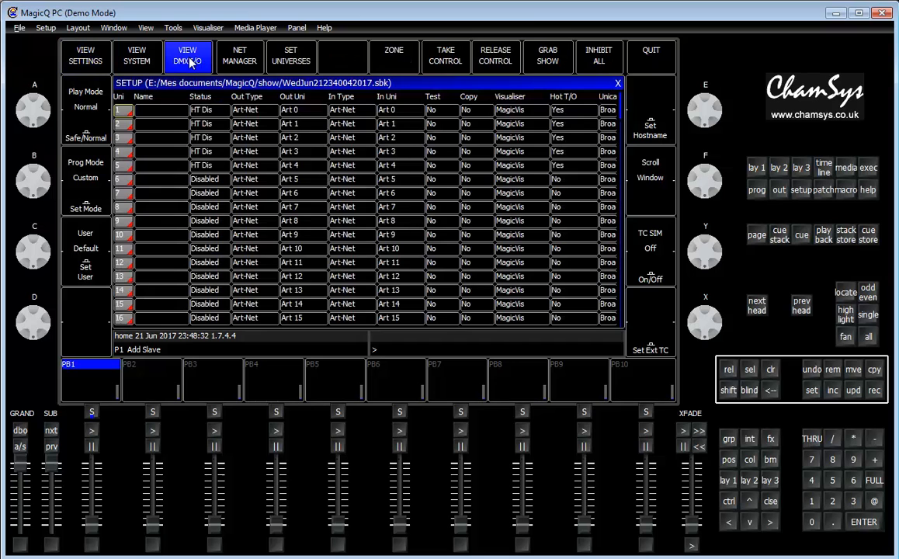
{"action": "left_click", "coordinate": [448, 60]}
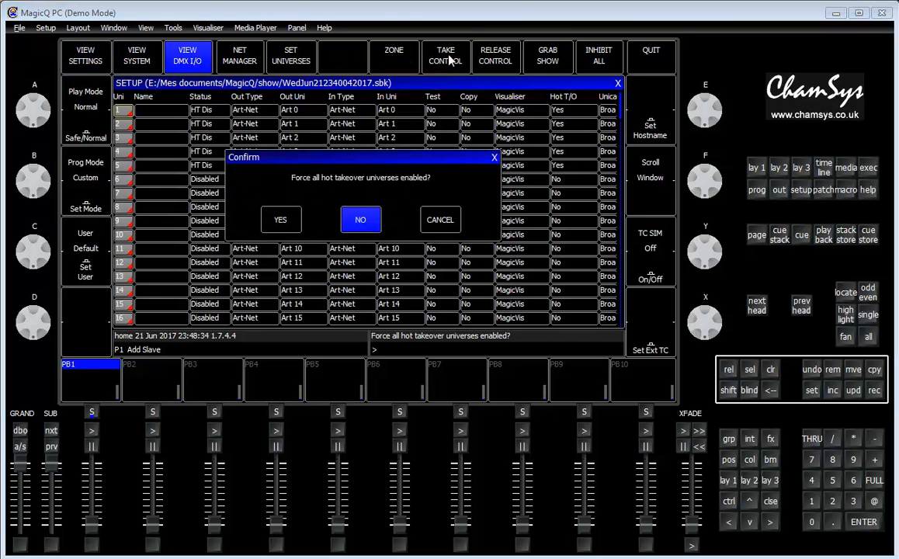
{"action": "left_click", "coordinate": [284, 220]}
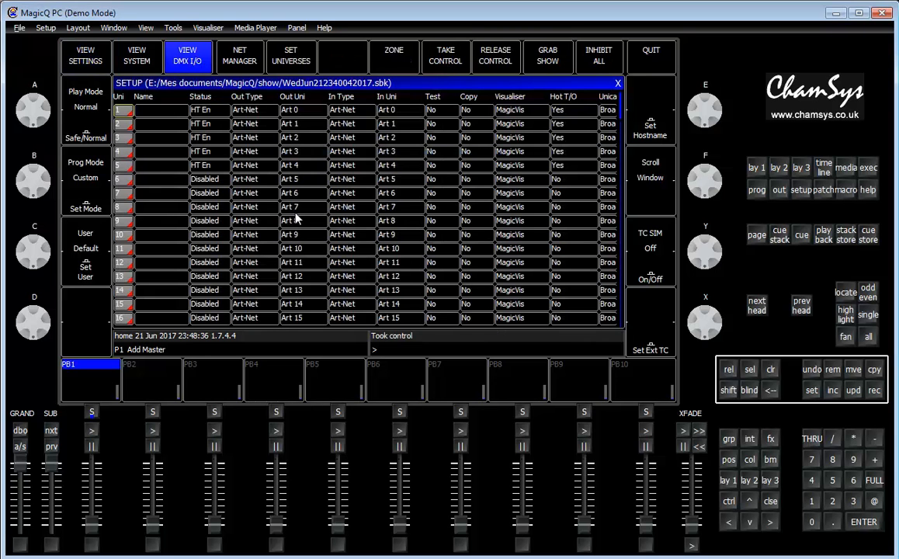
Step: Switch to the G74 console and open the Multi Console settings in its Setup window
{"action": "key", "text": "alt+Tab"}
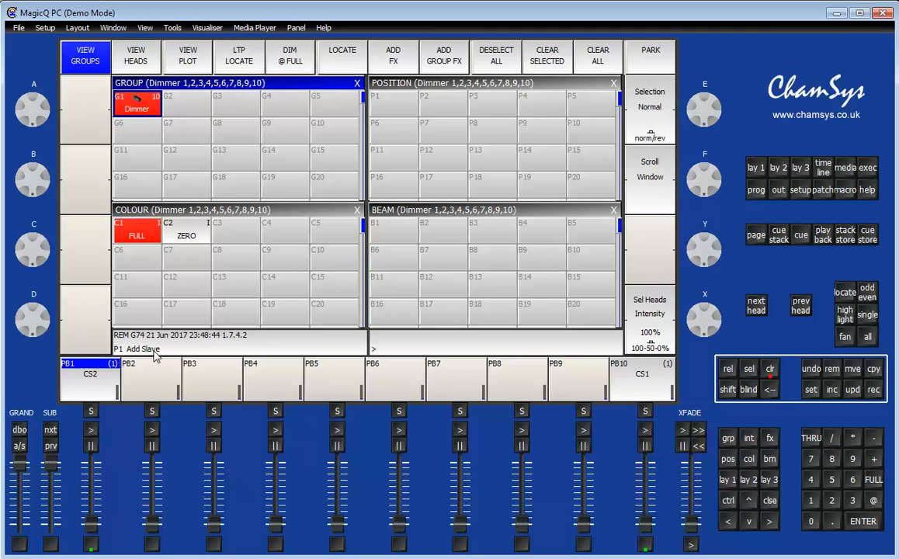
{"action": "key", "text": "alt+Tab"}
{"action": "key", "text": "alt+Tab"}
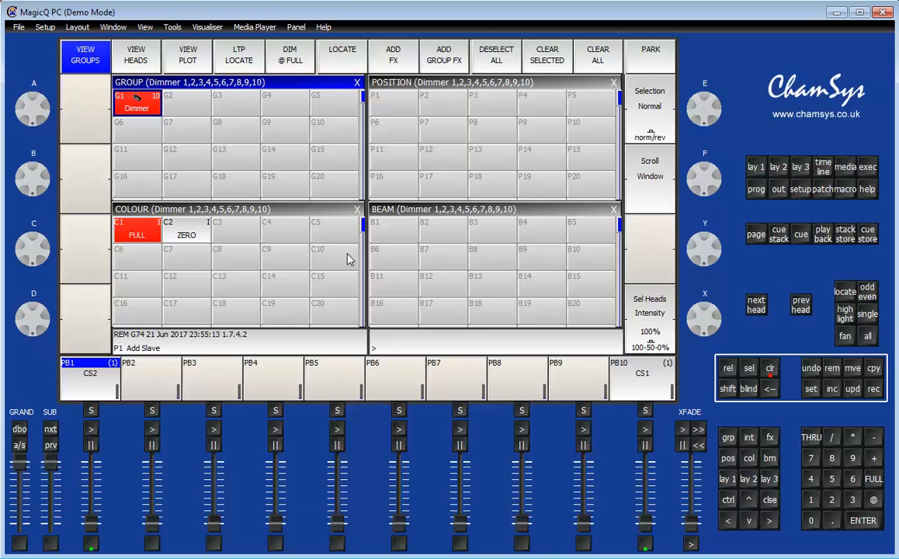
{"action": "left_click", "coordinate": [801, 190]}
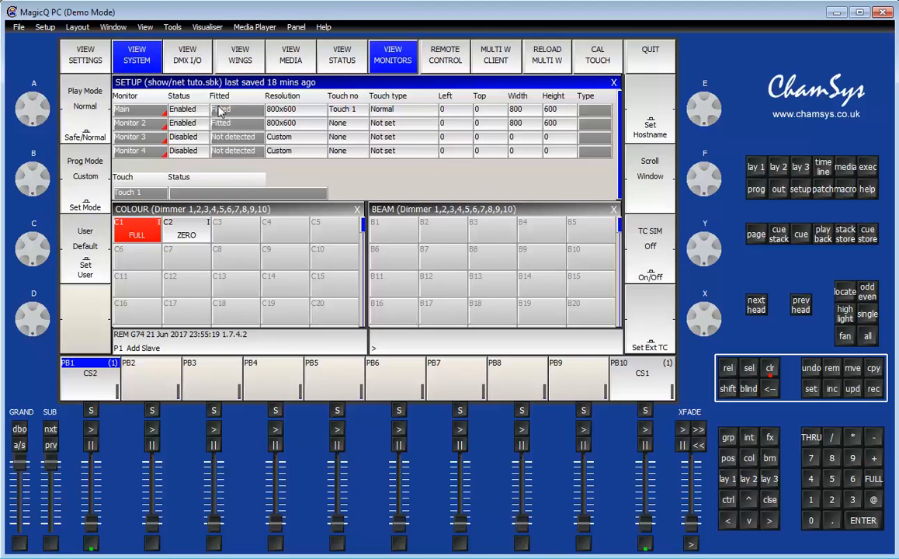
{"action": "left_click", "coordinate": [87, 53]}
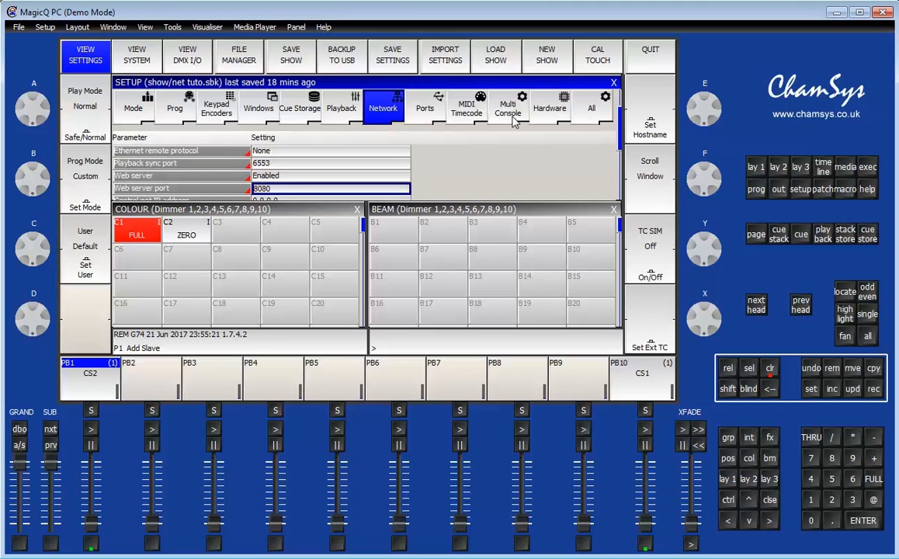
{"action": "left_click", "coordinate": [511, 116]}
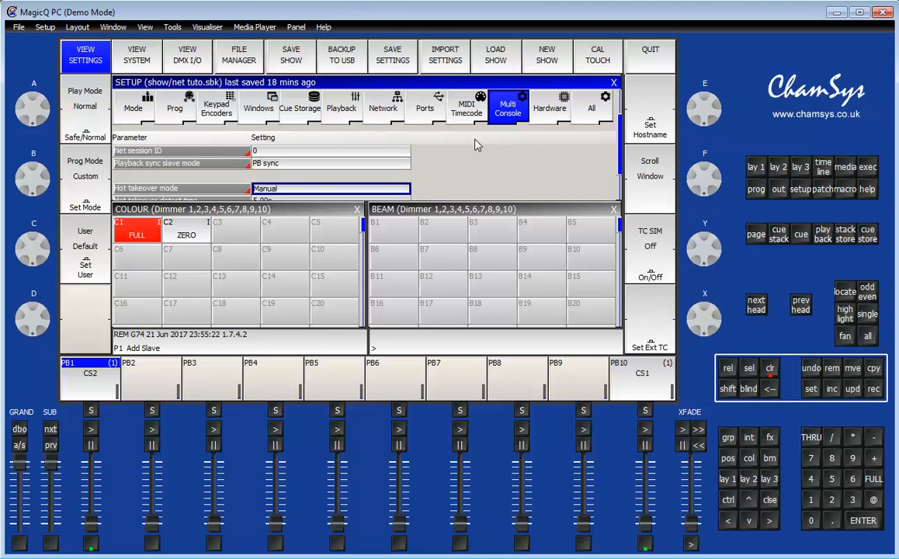
Step: Set the G74 console's net session mode to Sync Auto Takeover
{"action": "left_click", "coordinate": [322, 165]}
{"action": "scroll", "coordinate": [322, 171], "scroll_direction": "up", "scroll_amount": 2}
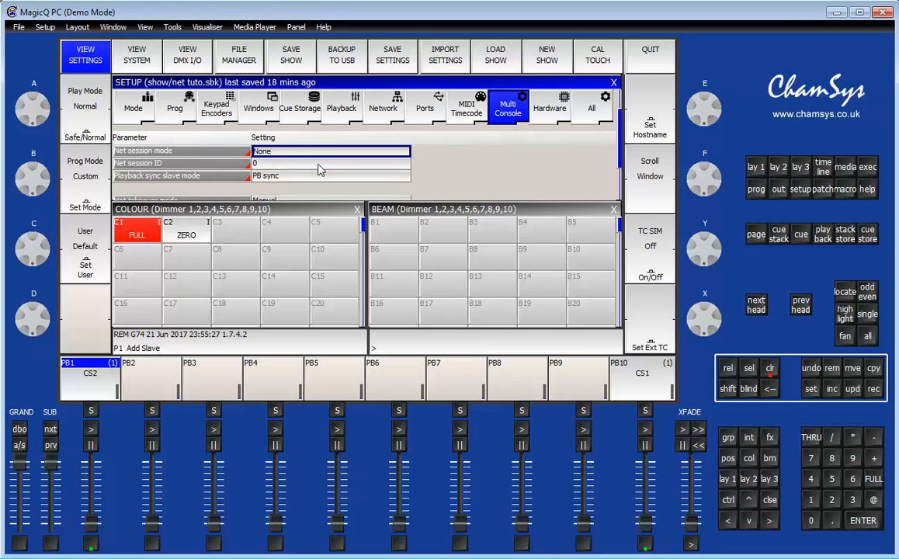
{"action": "left_click", "coordinate": [318, 165]}
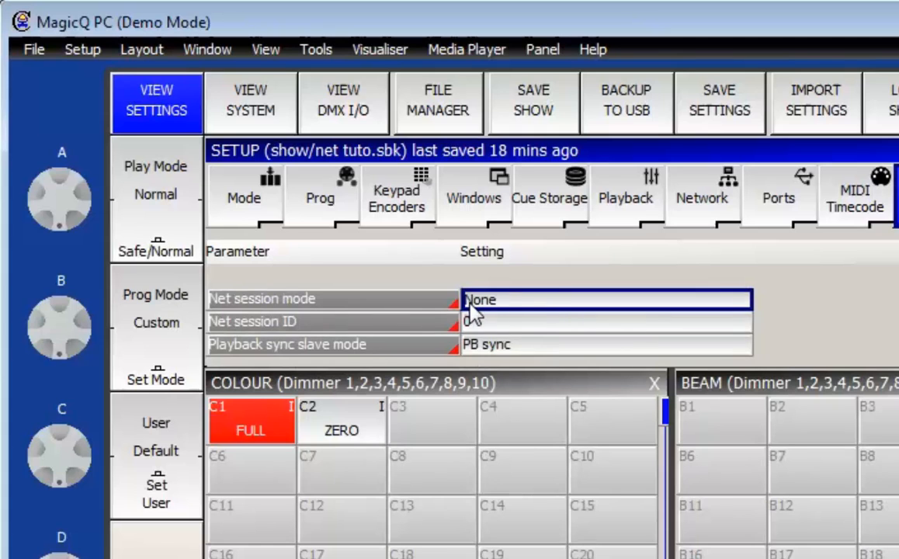
{"action": "left_click", "coordinate": [545, 304]}
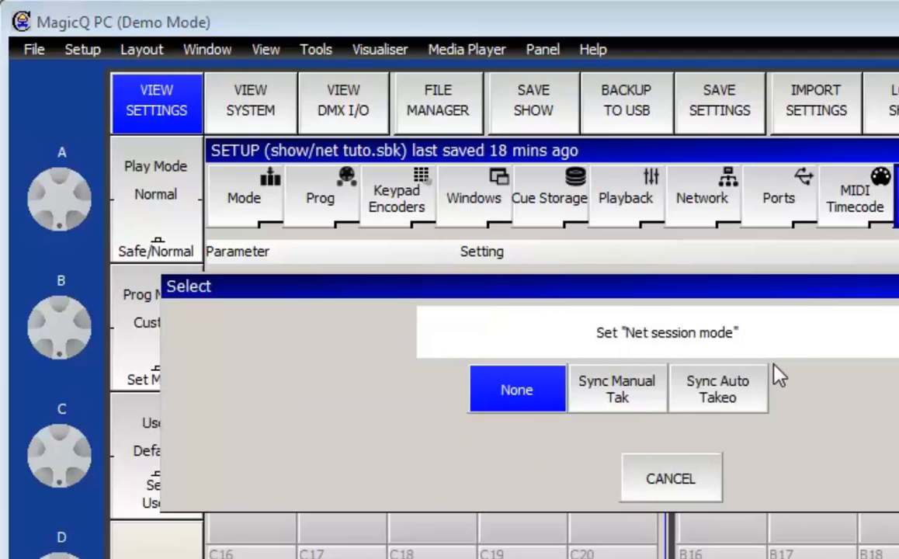
{"action": "left_click", "coordinate": [738, 394]}
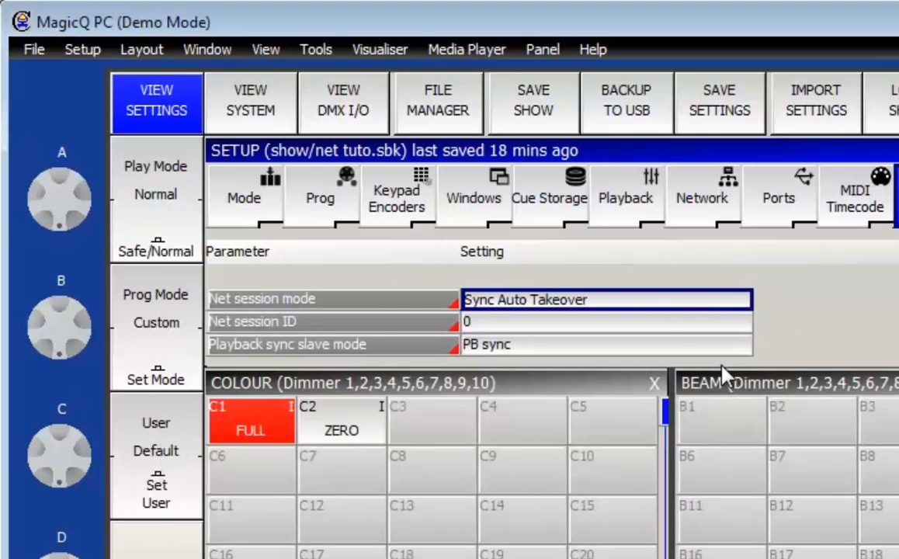
Step: Review the G74 console's net session ID and the available playback sync slave mode options without changing them
{"action": "left_click", "coordinate": [507, 335]}
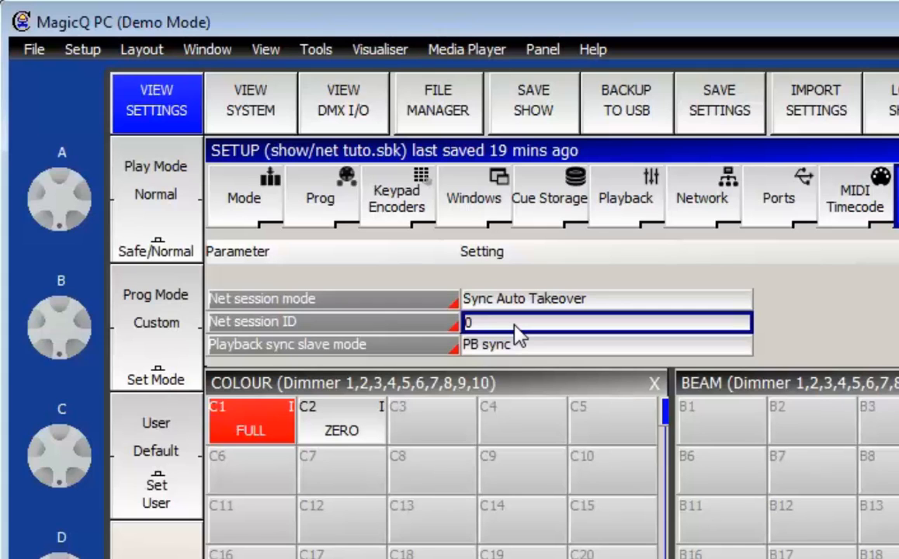
{"action": "left_click", "coordinate": [541, 355]}
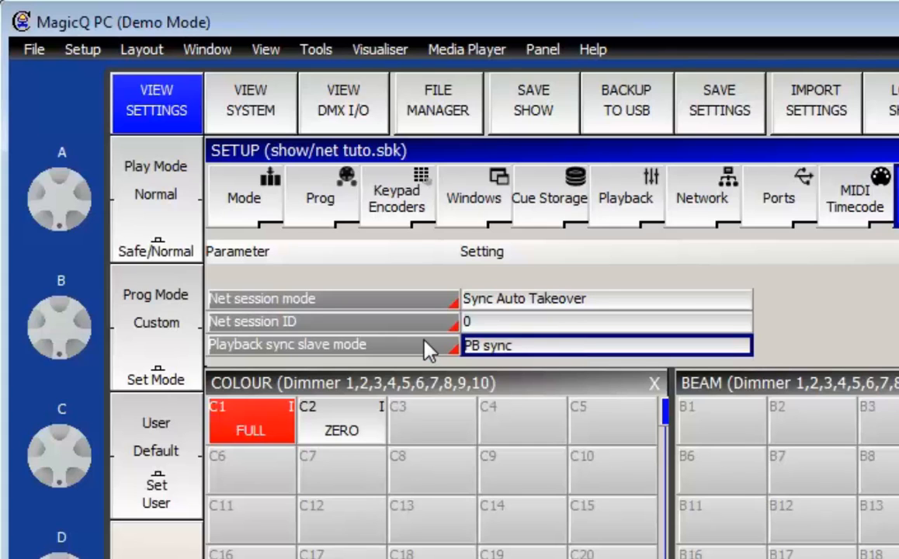
{"action": "left_click", "coordinate": [549, 360]}
{"action": "left_click", "coordinate": [549, 359]}
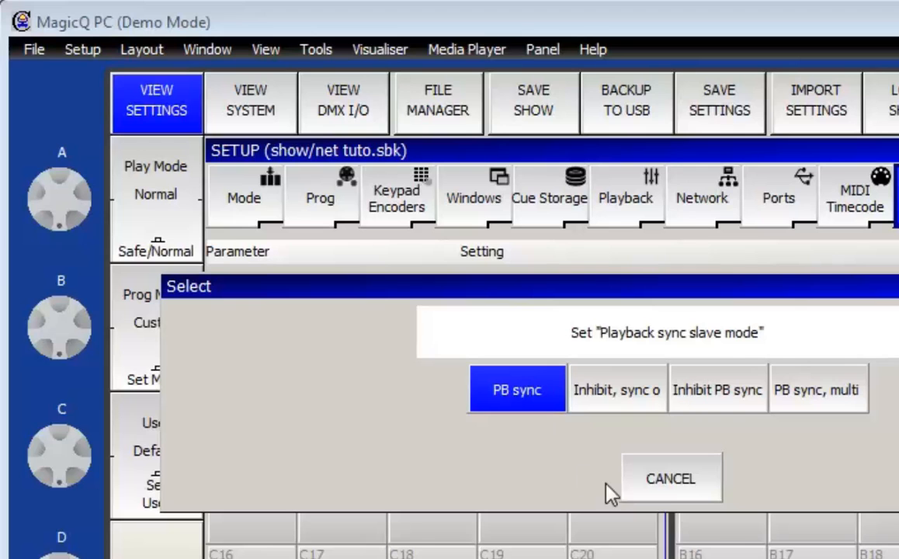
{"action": "left_click", "coordinate": [659, 480]}
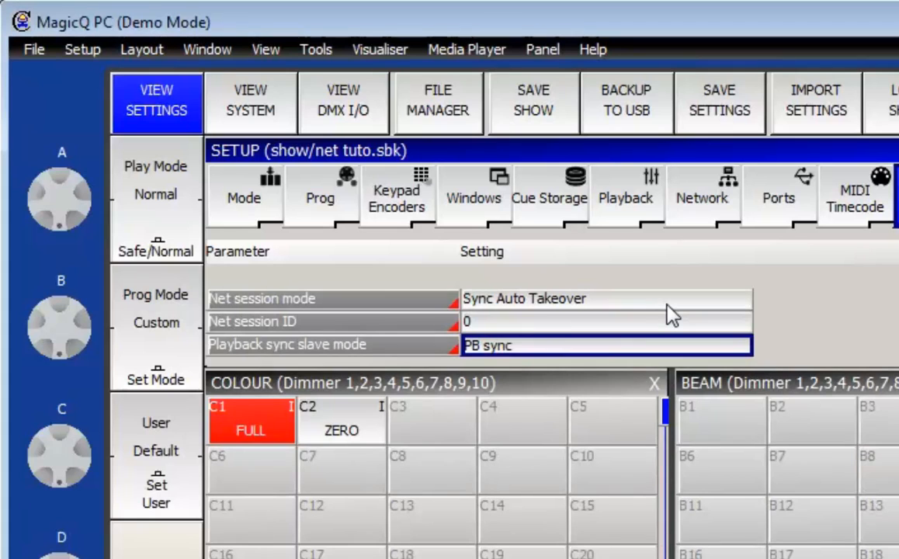
Step: Switch to the home console and set its net session mode to Sync Auto Takeover
{"action": "key", "text": "alt+Tab"}
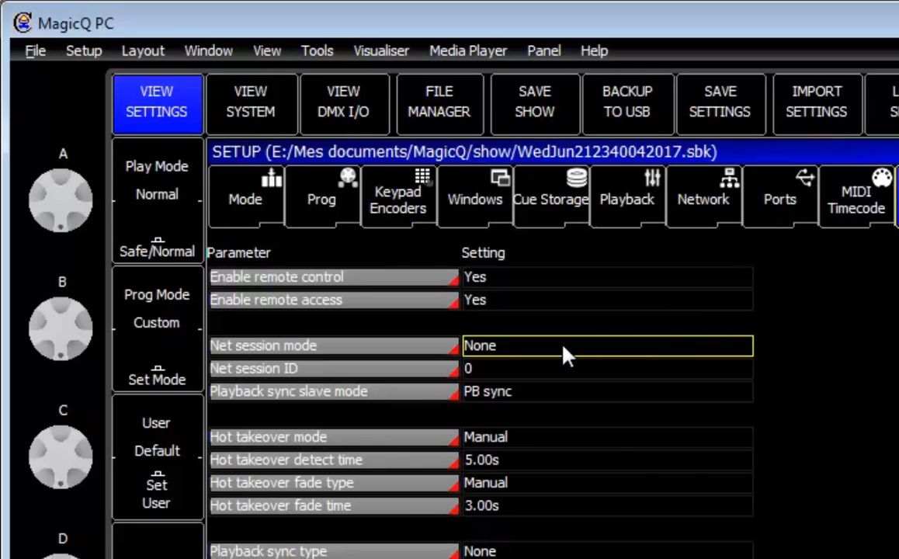
{"action": "left_click", "coordinate": [565, 355]}
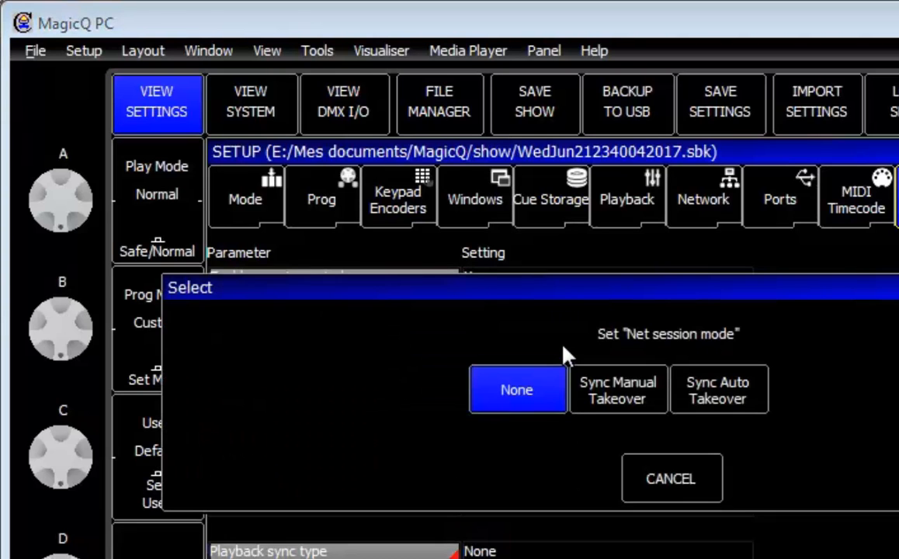
{"action": "left_click", "coordinate": [719, 396]}
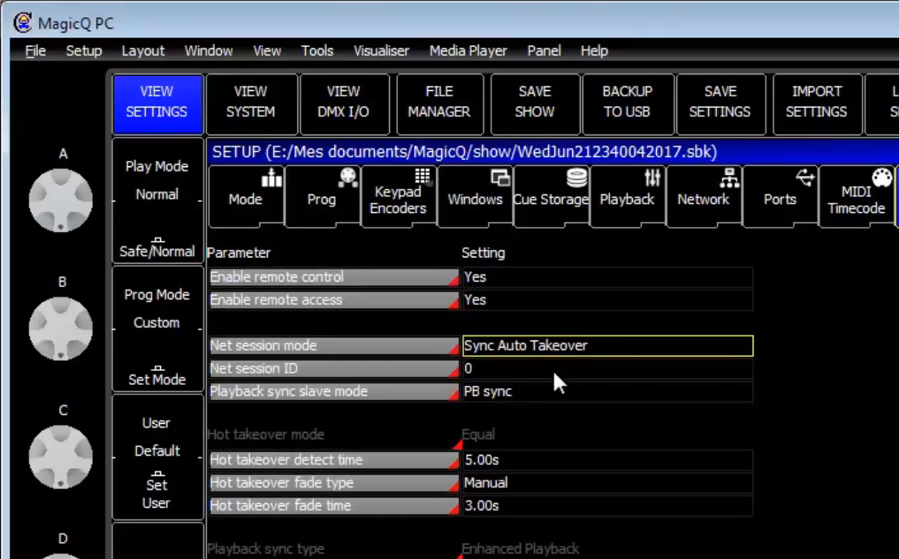
{"action": "left_click", "coordinate": [543, 394]}
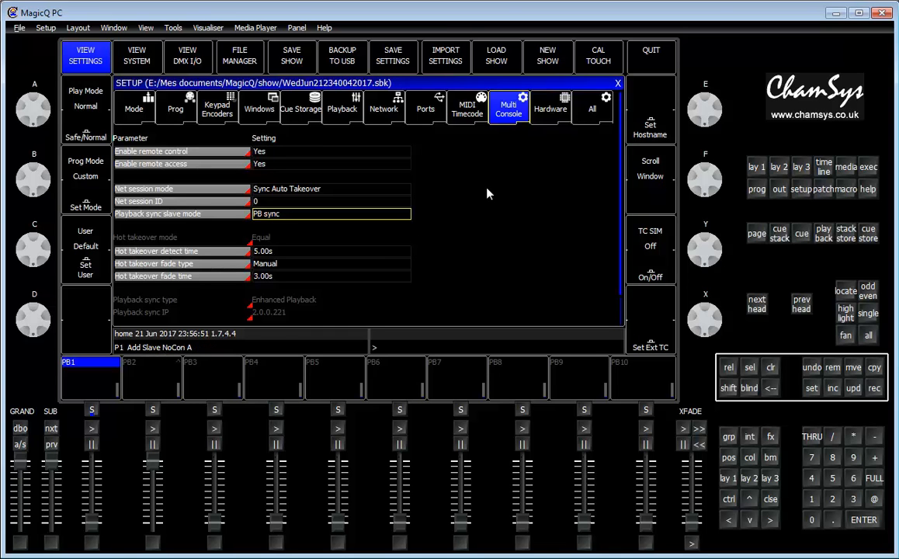
Step: Take control from the home console's DMX I/O setup, forcing it to be the master
{"action": "left_click", "coordinate": [194, 54]}
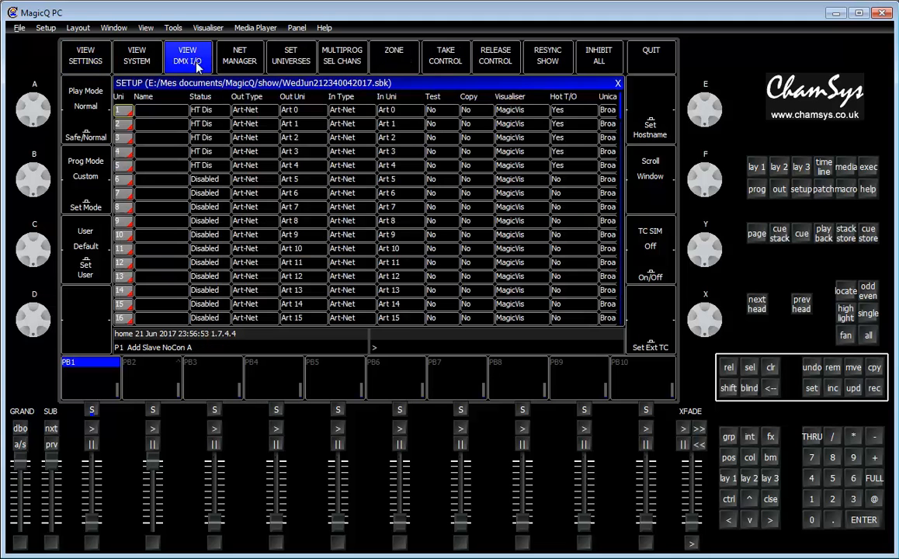
{"action": "left_click", "coordinate": [446, 55]}
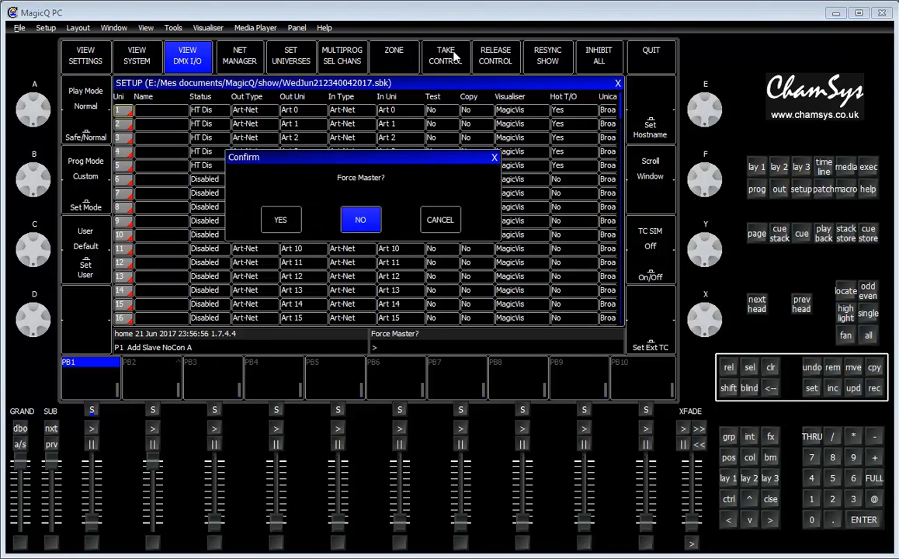
{"action": "left_click", "coordinate": [288, 225]}
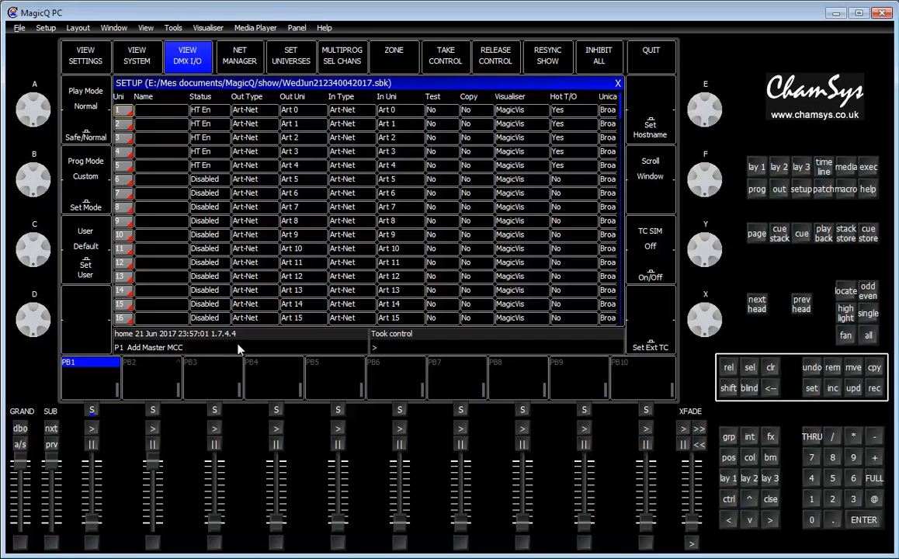
Step: Compare the net session settings on the home console with those on the G74 console
{"action": "key", "text": "alt+Tab"}
{"action": "left_click", "coordinate": [92, 56]}
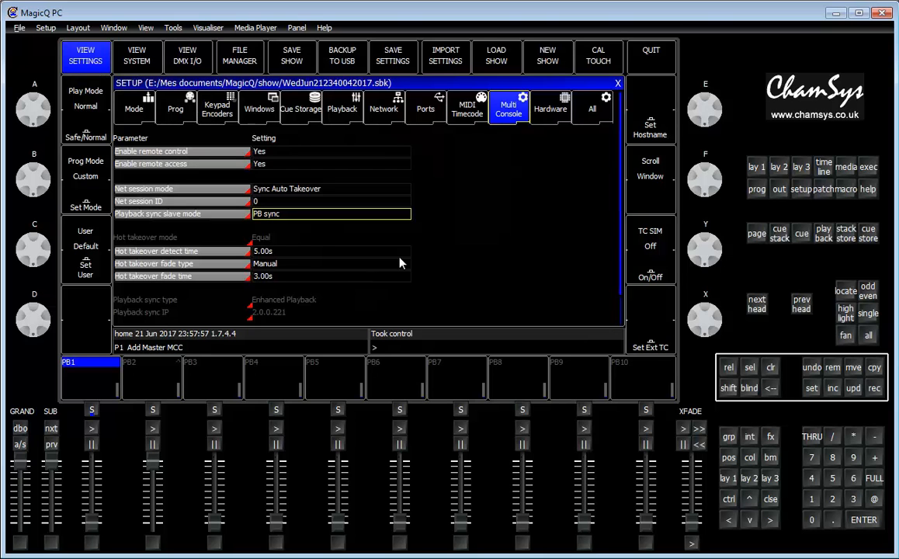
{"action": "key", "text": "alt+Tab"}
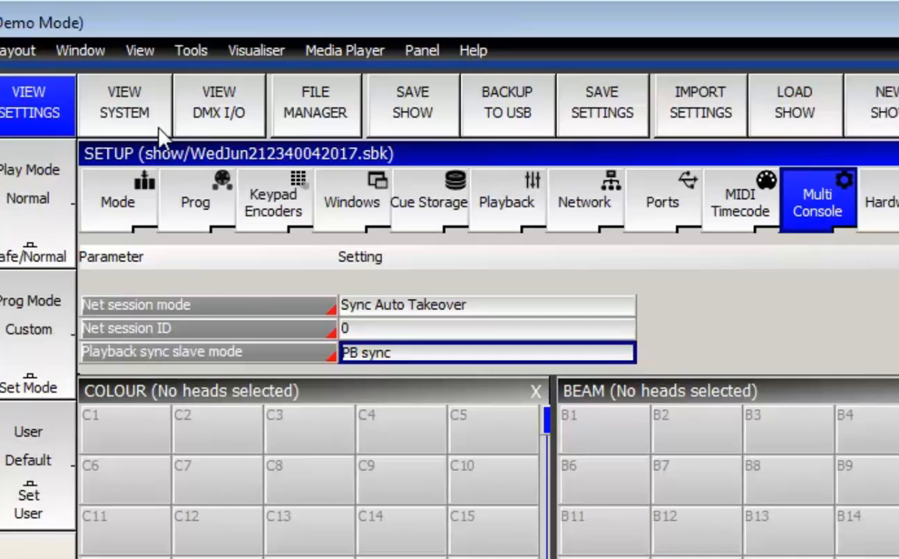
Step: In G74's DMX I/O setup, set the control of channels on the master console to Selected
{"action": "left_click", "coordinate": [220, 108]}
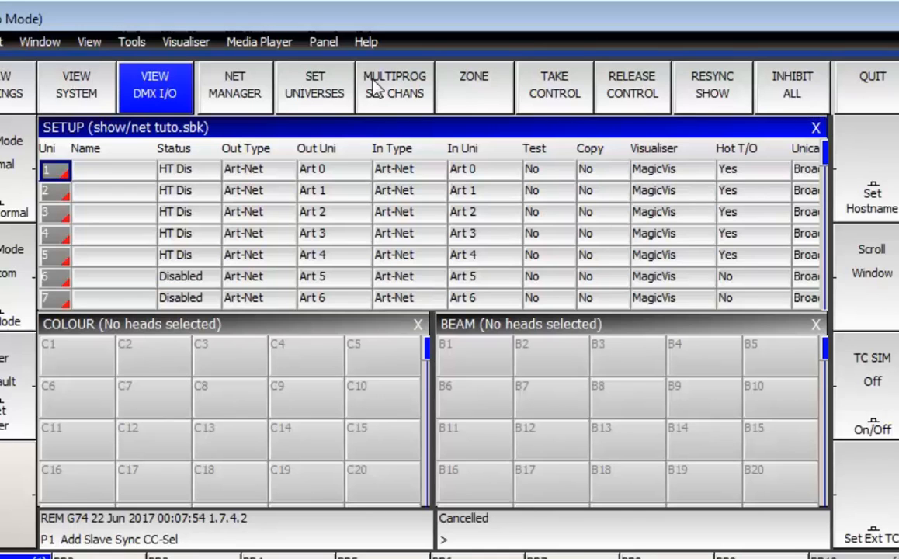
{"action": "left_click", "coordinate": [412, 99]}
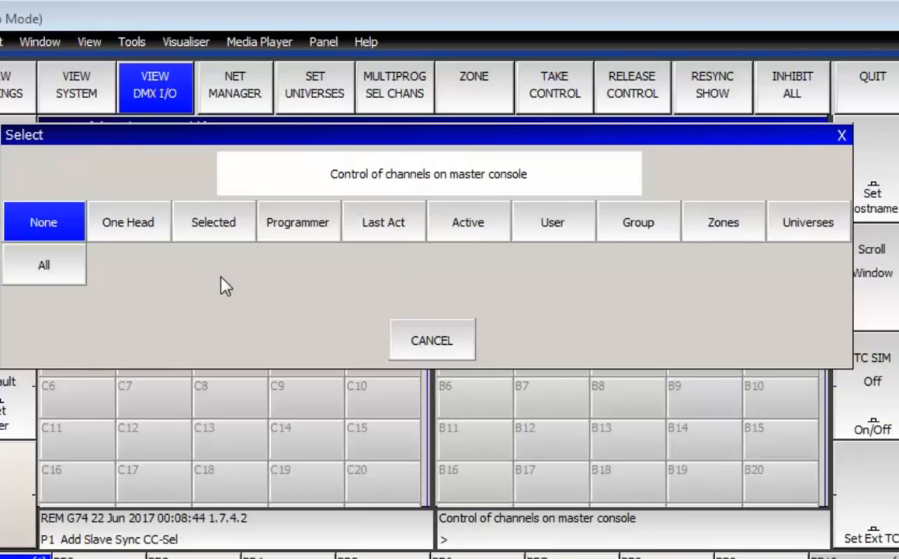
{"action": "left_click", "coordinate": [220, 233]}
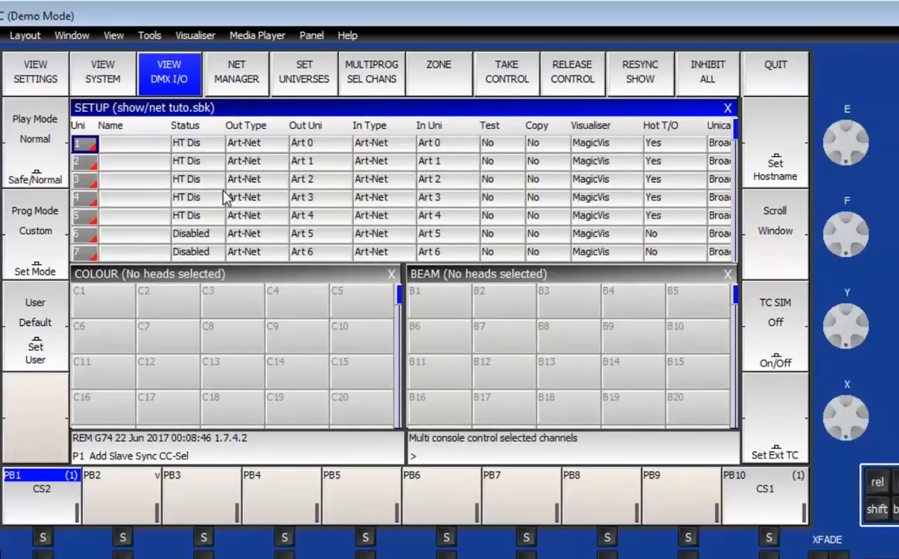
Step: Set head 5 to full on the G74 console and show its Programmer window
{"action": "left_click", "coordinate": [755, 169]}
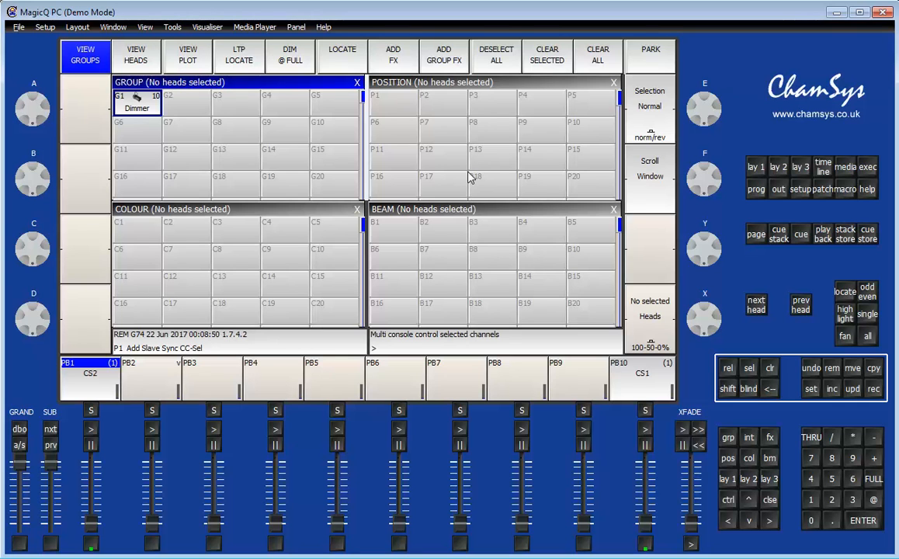
{"action": "left_click", "coordinate": [833, 481]}
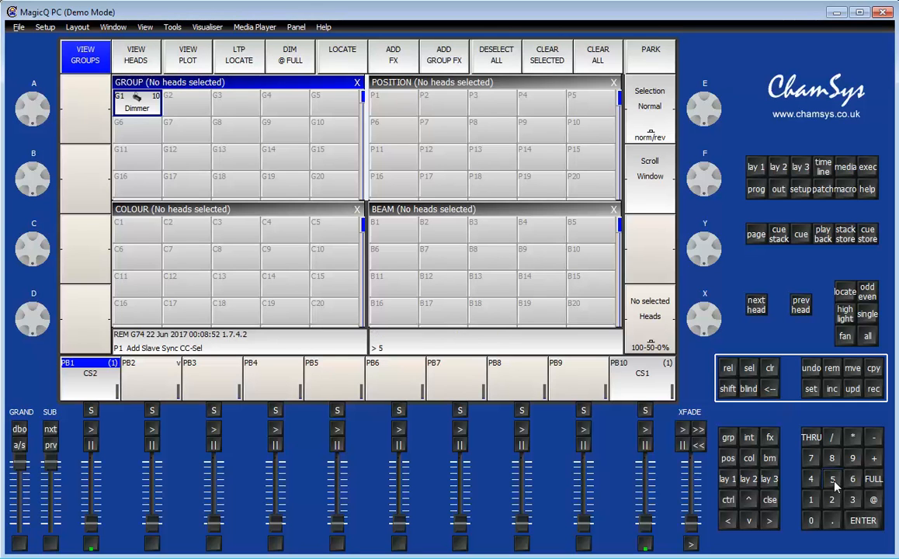
{"action": "left_click", "coordinate": [873, 479]}
{"action": "left_click", "coordinate": [756, 188]}
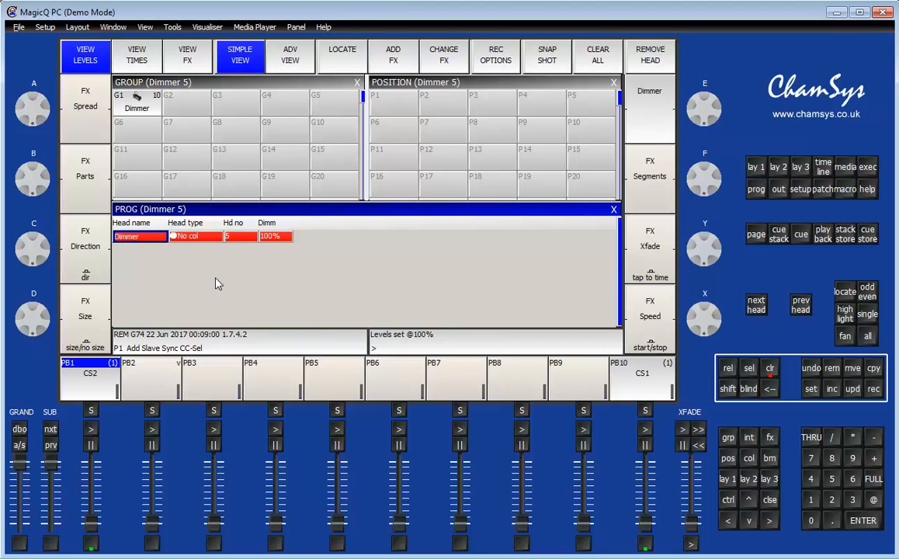
Step: Set head 5 to full on the home console, then inspect its Programmer and Outputs windows
{"action": "key", "text": "alt+Tab"}
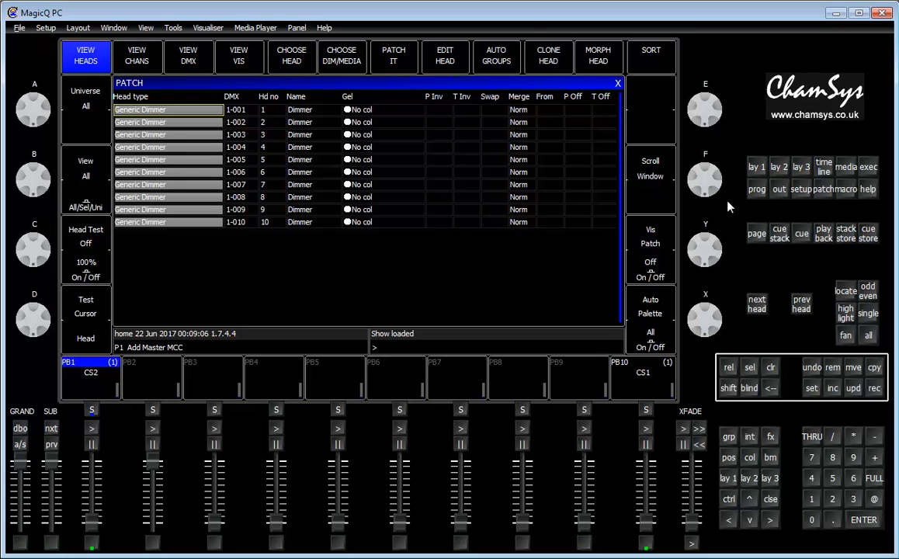
{"action": "left_click", "coordinate": [765, 173]}
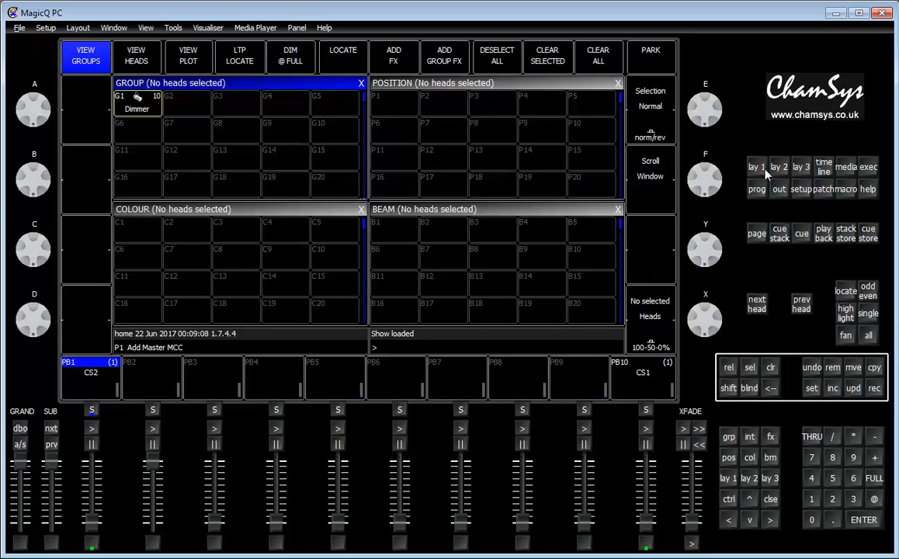
{"action": "left_click", "coordinate": [832, 477]}
{"action": "left_click", "coordinate": [874, 477]}
{"action": "left_click", "coordinate": [757, 189]}
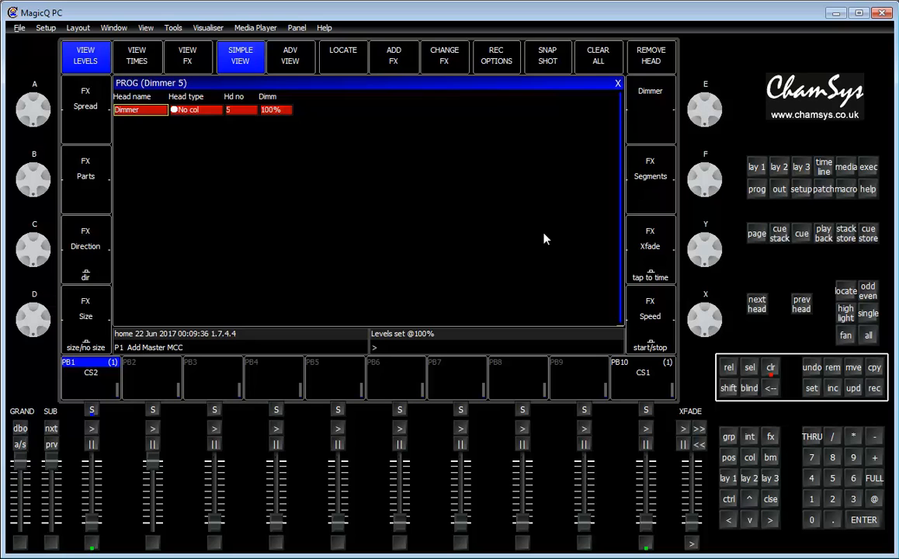
{"action": "left_click", "coordinate": [779, 188]}
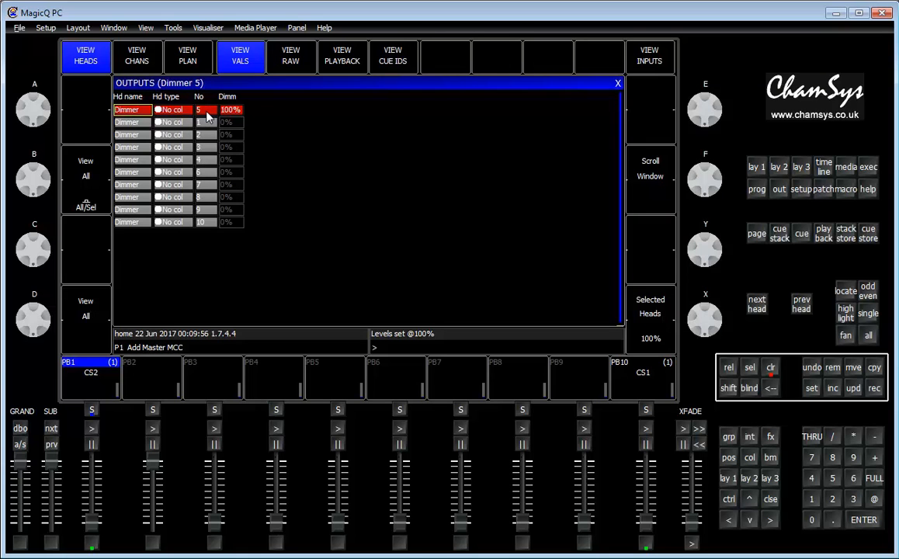
Step: Set dimmer 5 to 50% in the G74 console's programmer and check the home console's outputs
{"action": "key", "text": "alt+Tab"}
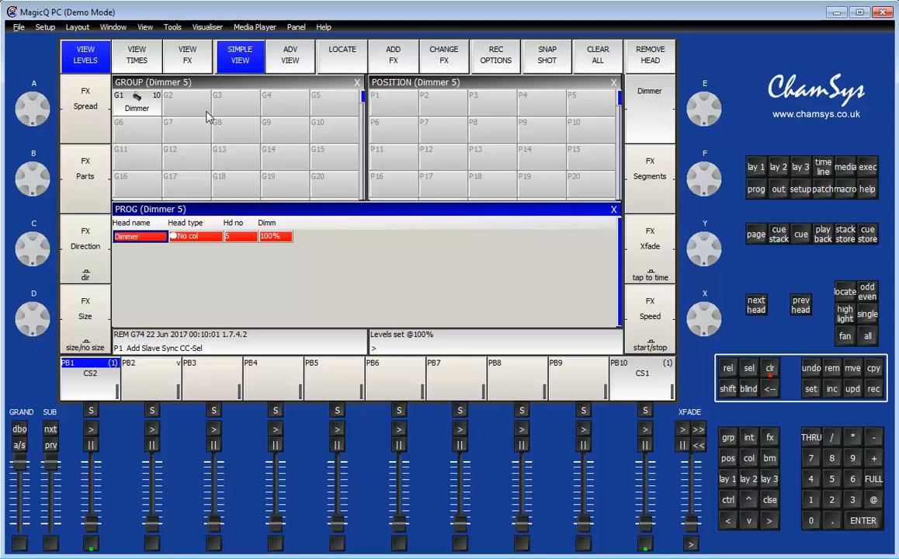
{"action": "left_click", "coordinate": [279, 239]}
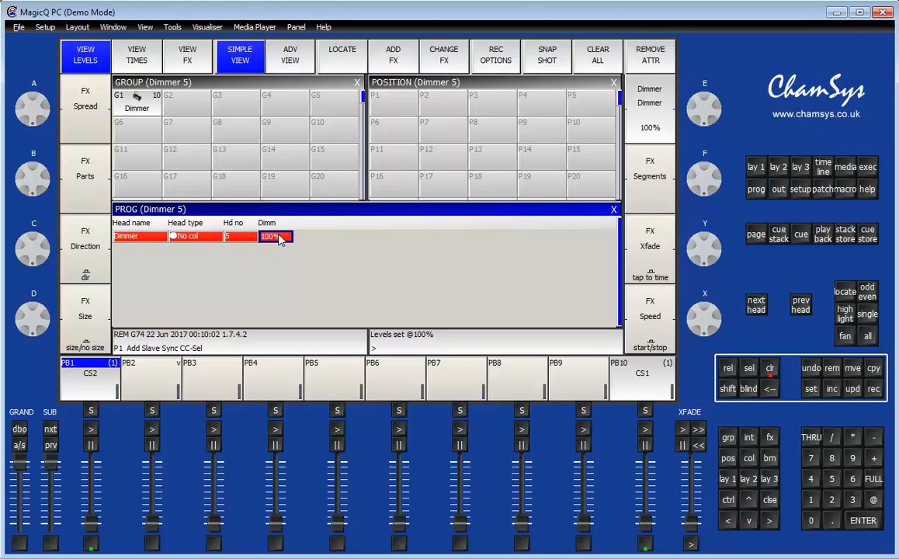
{"action": "type", "text": "50"}
{"action": "key", "text": "Return"}
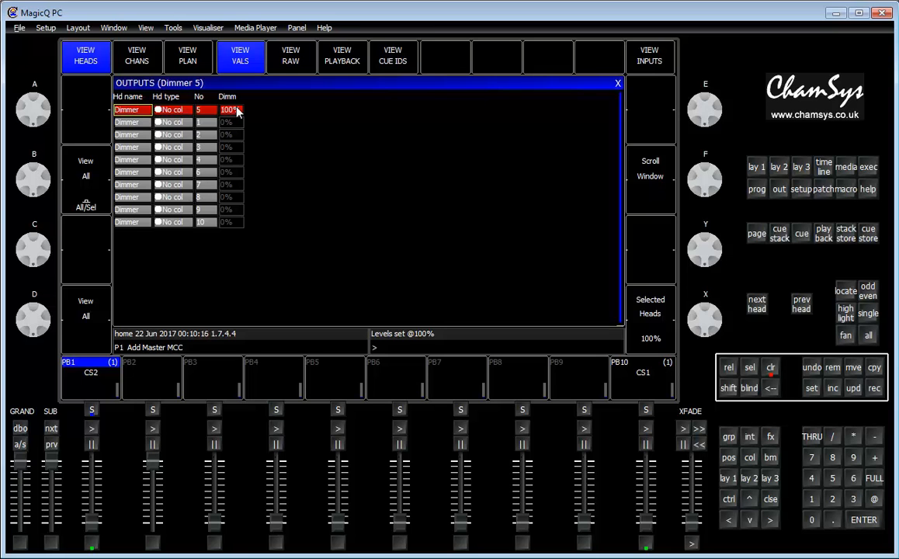
Step: Return to the G74 console and clear its programmer
{"action": "key", "text": "alt+Tab"}
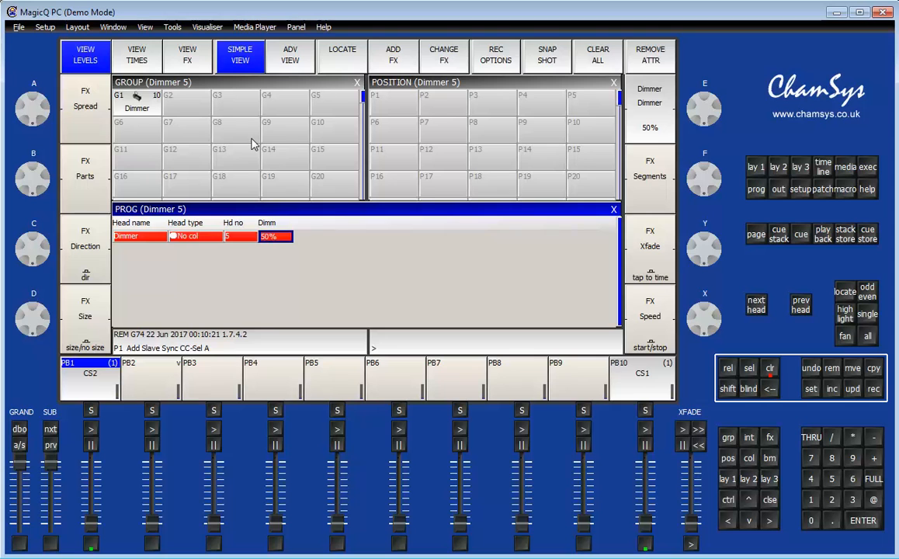
{"action": "left_click", "coordinate": [137, 236]}
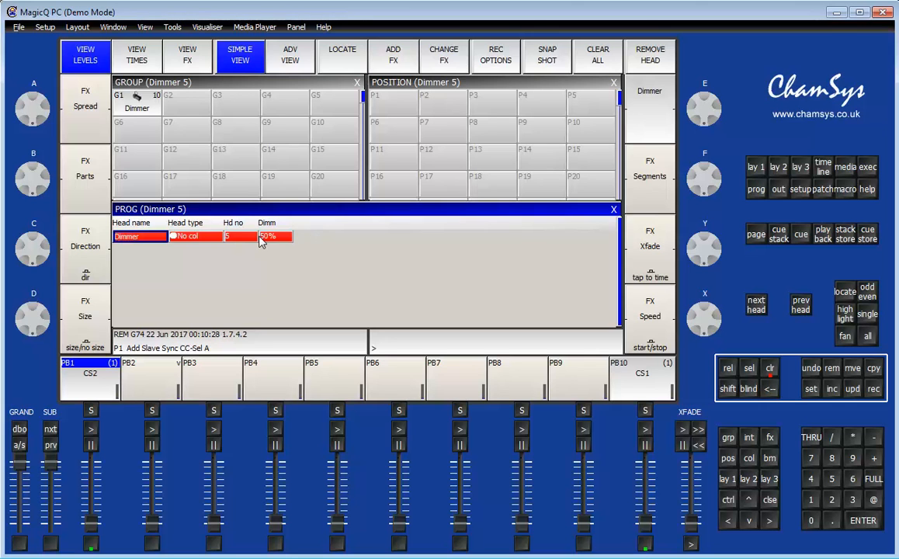
{"action": "left_click", "coordinate": [769, 370]}
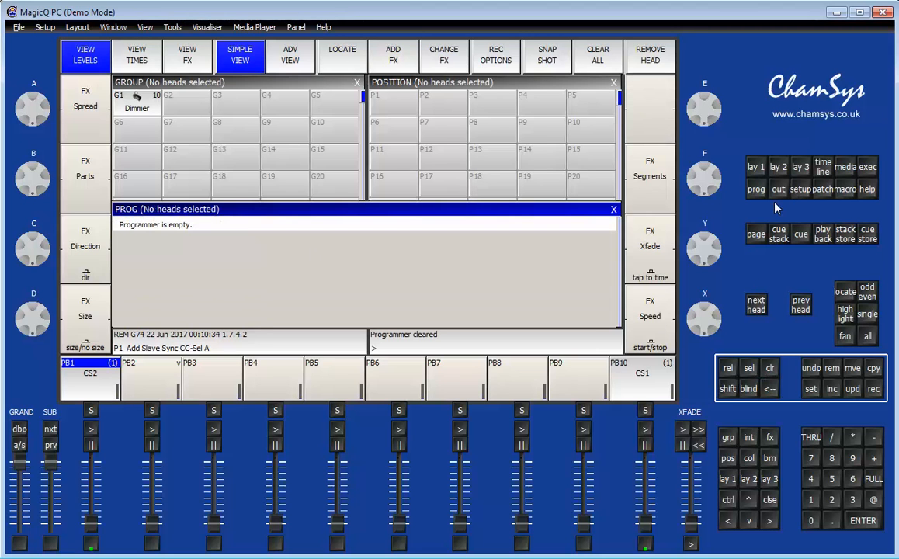
Step: On the G74 console's Setup window, set multi-console control of channels on the master to Programmer
{"action": "left_click", "coordinate": [796, 191]}
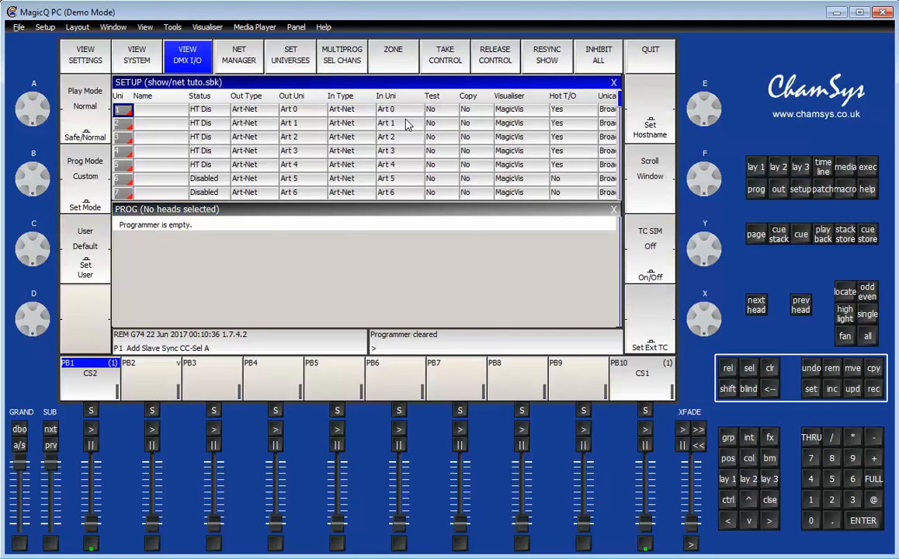
{"action": "left_click", "coordinate": [358, 67]}
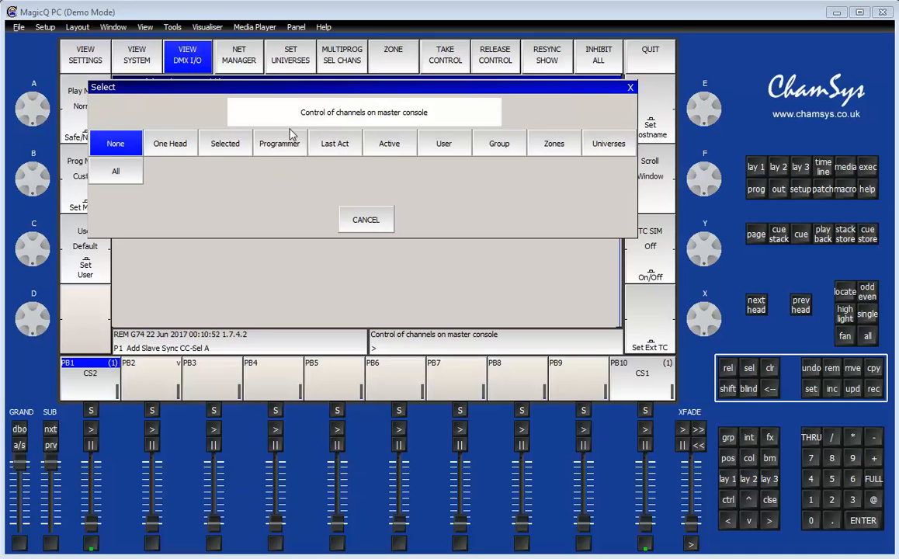
{"action": "left_click", "coordinate": [256, 151]}
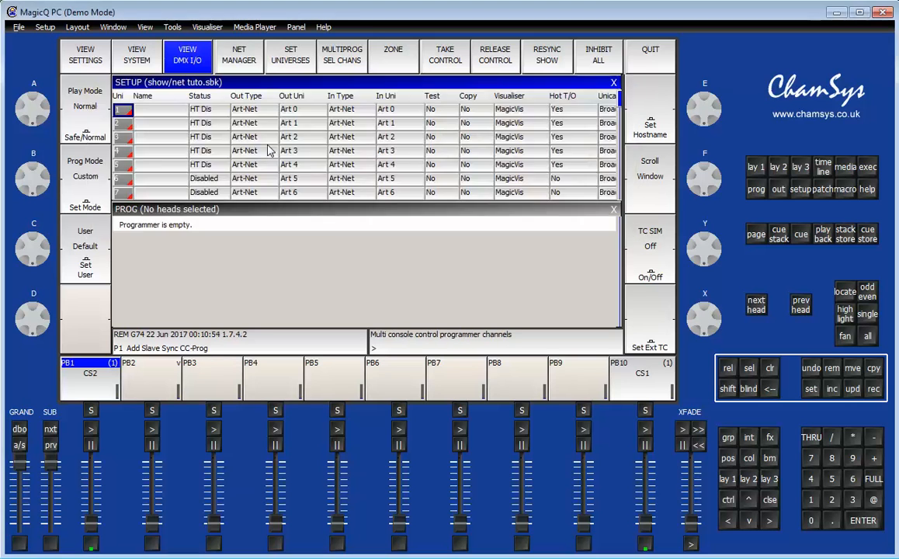
Step: Set heads 5 and 6 to full on the G74 console
{"action": "left_click", "coordinate": [832, 480]}
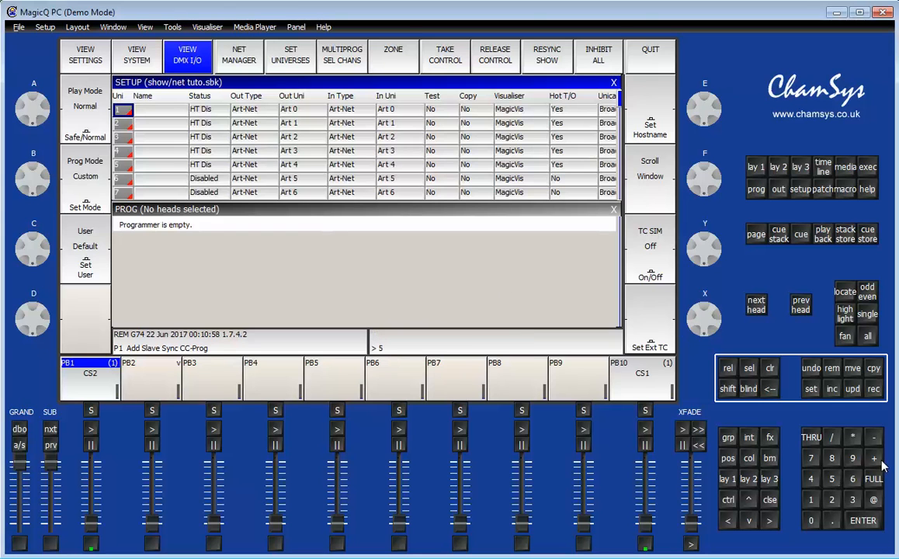
{"action": "left_click", "coordinate": [853, 479]}
{"action": "left_click", "coordinate": [871, 479]}
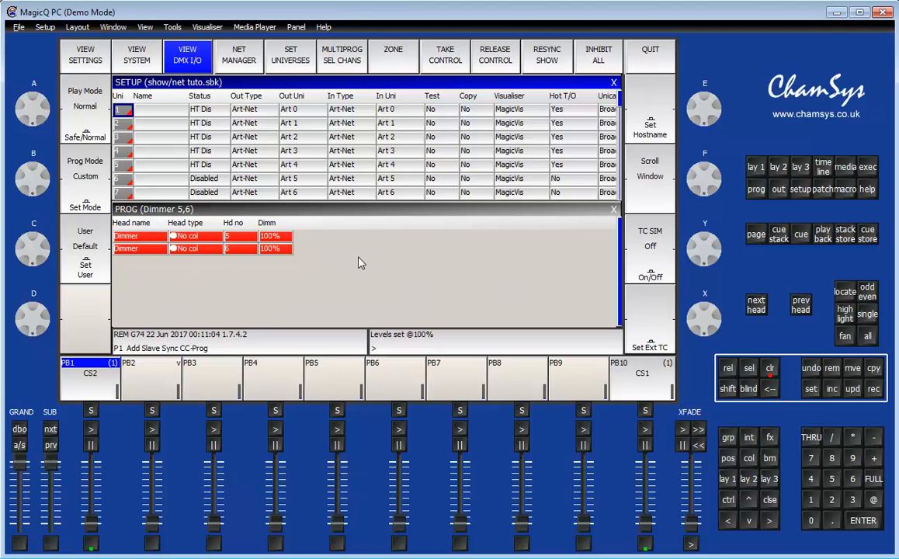
Step: Switch to the home console and set dimmer 5 to 66%
{"action": "key", "text": "alt+Tab"}
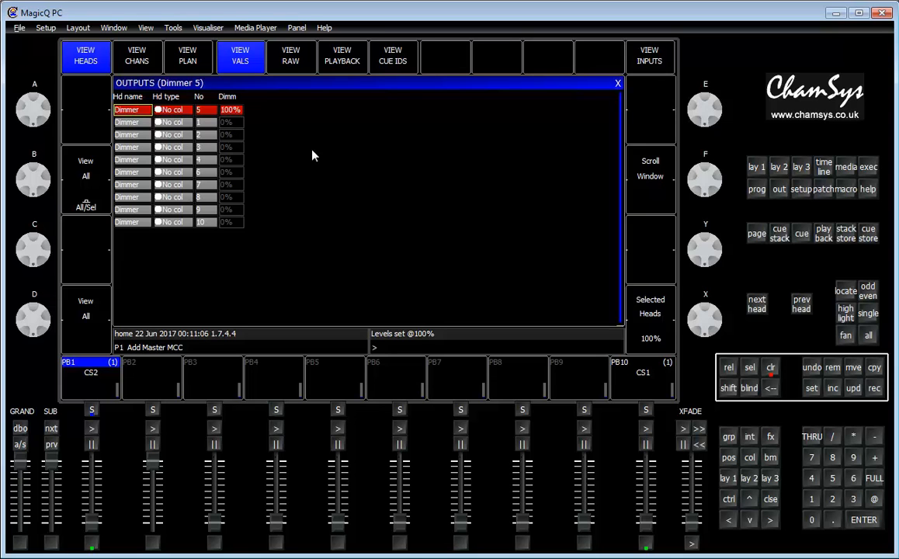
{"action": "left_click", "coordinate": [833, 479]}
{"action": "left_click", "coordinate": [873, 500]}
{"action": "left_click", "coordinate": [854, 479]}
{"action": "left_click", "coordinate": [854, 480]}
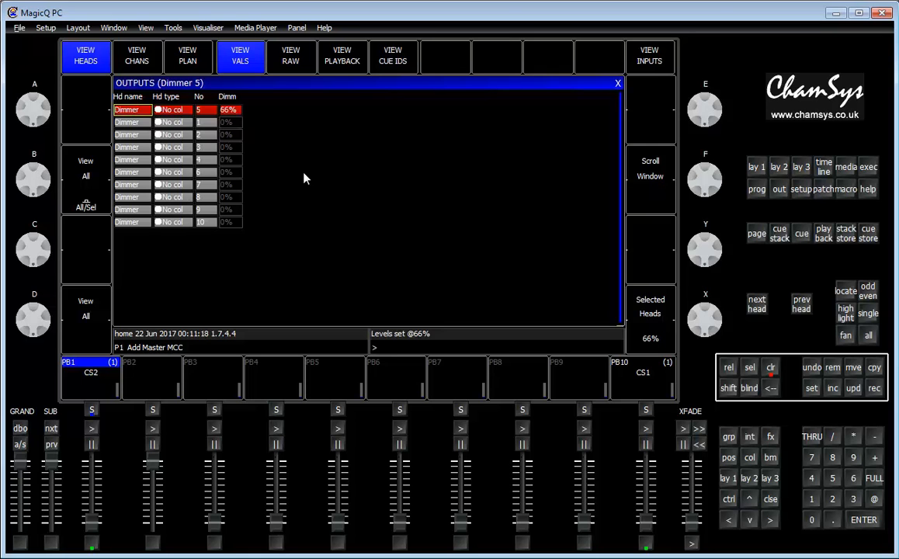
Step: Return to the G74 console and review the multi-console channel control options without changing the setting
{"action": "key", "text": "alt+Tab"}
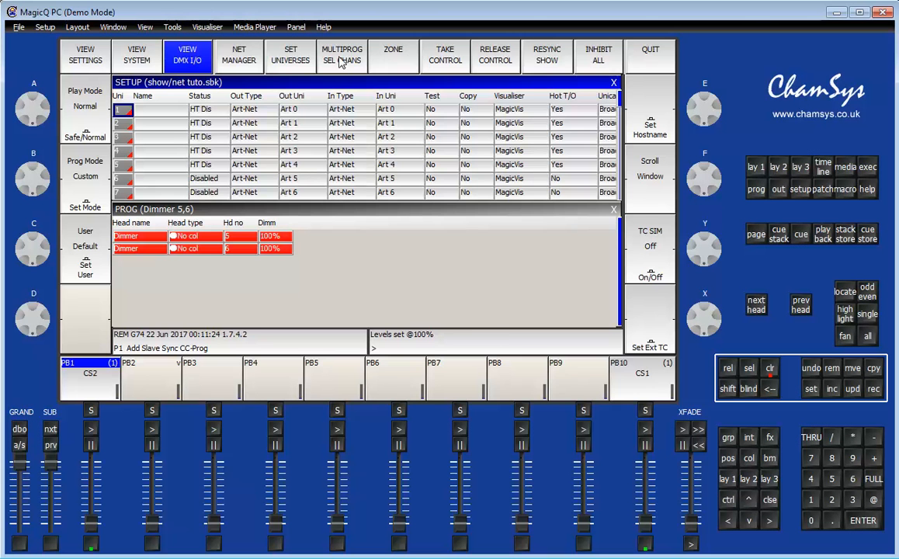
{"action": "left_click", "coordinate": [310, 52]}
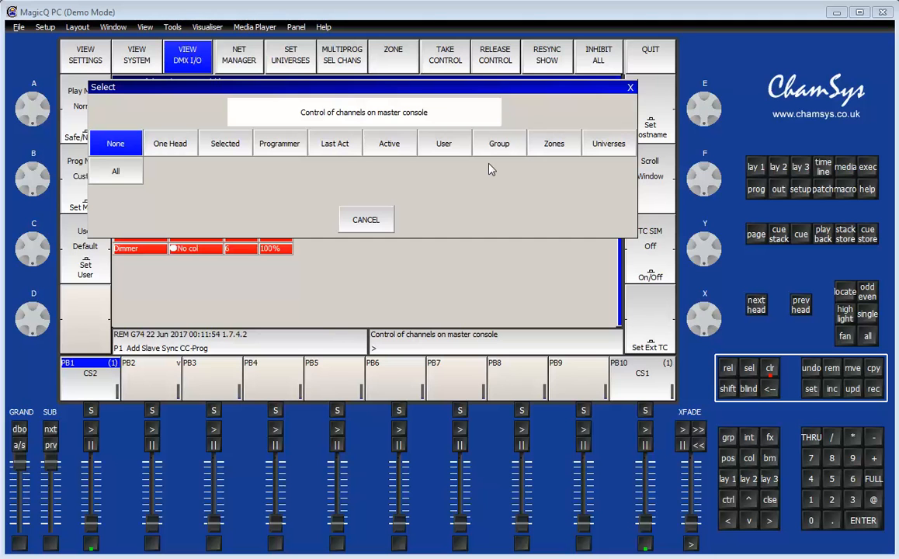
{"action": "left_click", "coordinate": [365, 220]}
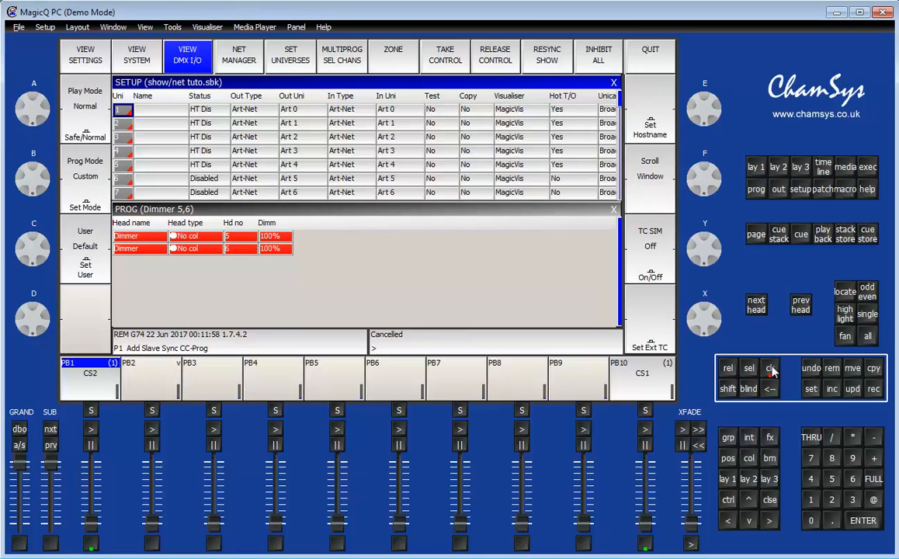
Step: Clear the programmers on the G74 and home consoles, and open the home console's group and palette layout
{"action": "left_click", "coordinate": [769, 368]}
{"action": "key", "text": "alt+Tab"}
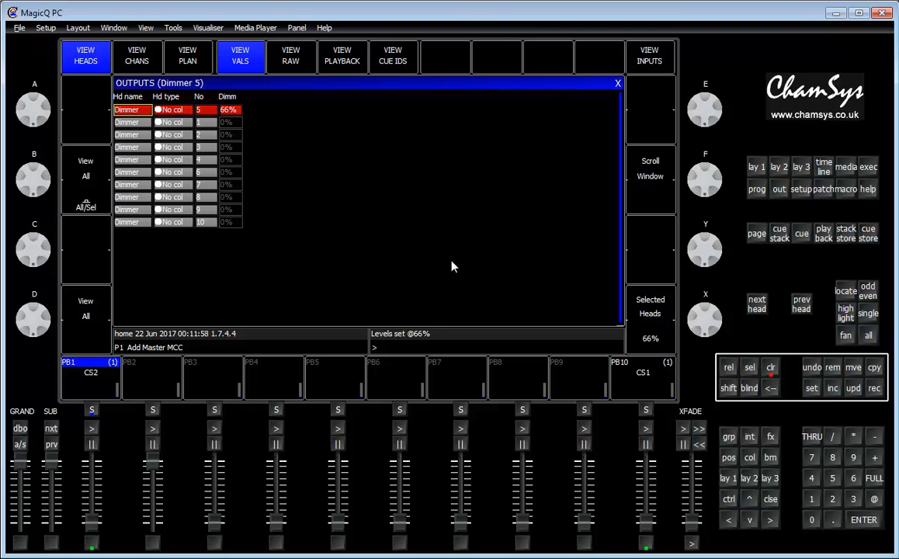
{"action": "left_click", "coordinate": [771, 368]}
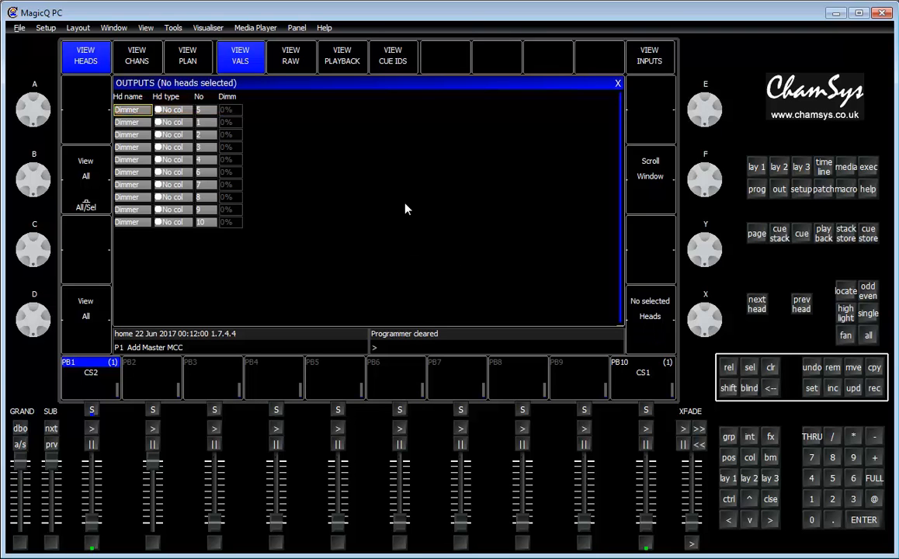
{"action": "left_click", "coordinate": [756, 168]}
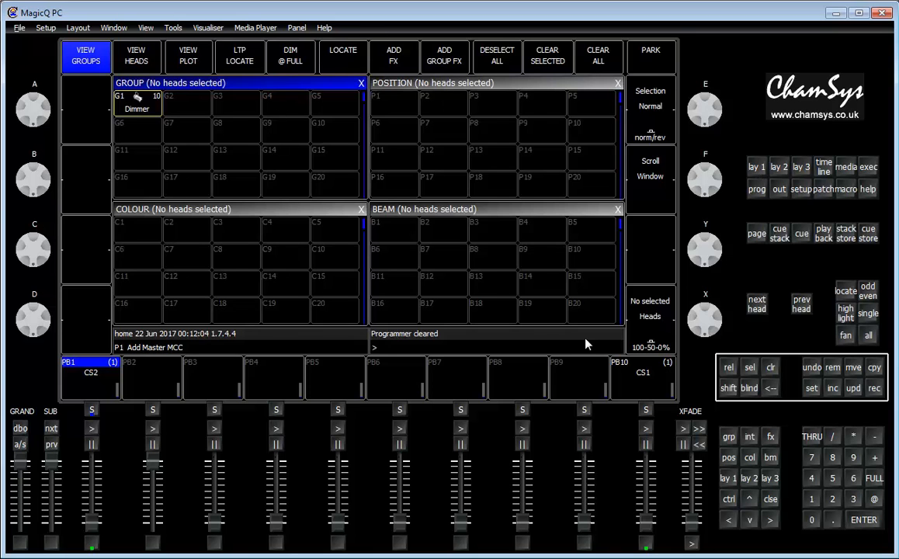
{"action": "left_click", "coordinate": [811, 498]}
{"action": "key", "text": "Return"}
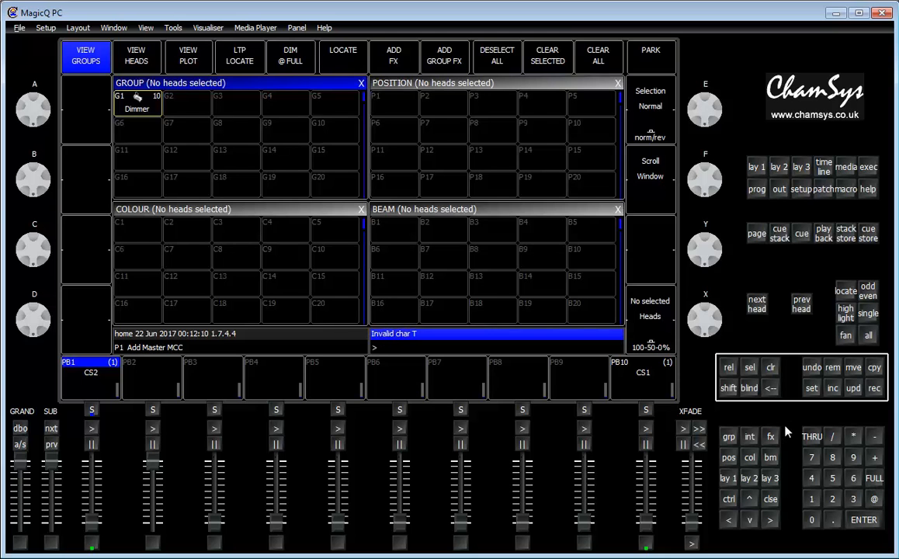
{"action": "left_click", "coordinate": [811, 498]}
{"action": "left_click", "coordinate": [814, 439]}
{"action": "left_click", "coordinate": [874, 499]}
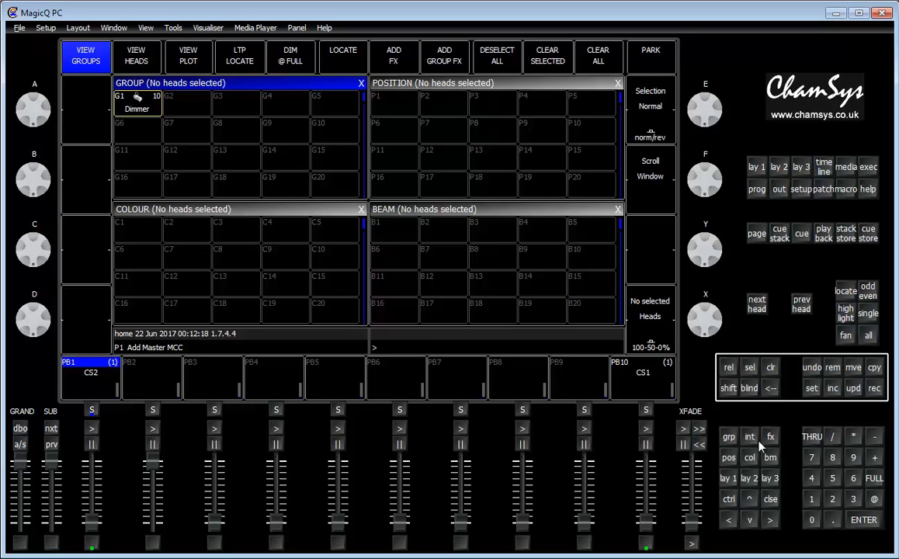
Step: Select dimmers 1 through 5 on the home console and record them as group 2
{"action": "left_click", "coordinate": [809, 499]}
{"action": "left_click", "coordinate": [836, 481]}
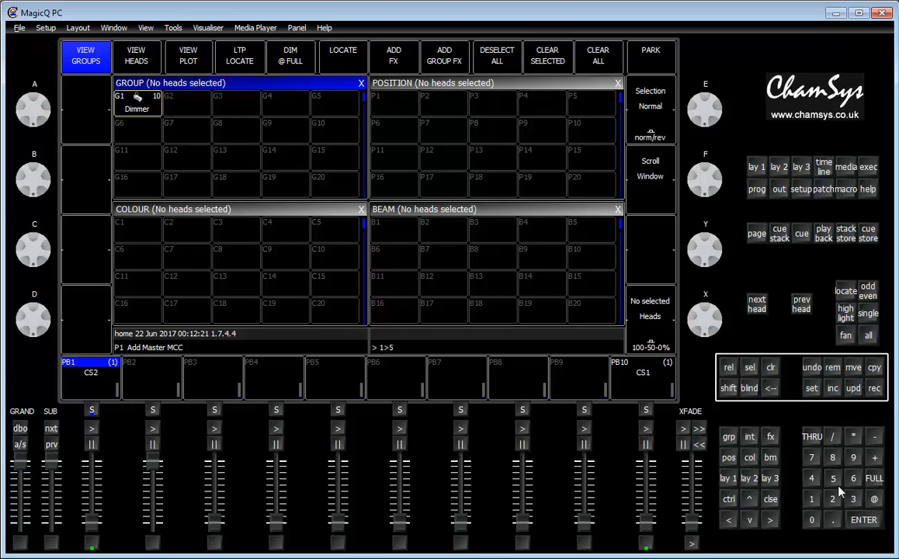
{"action": "left_click", "coordinate": [877, 500]}
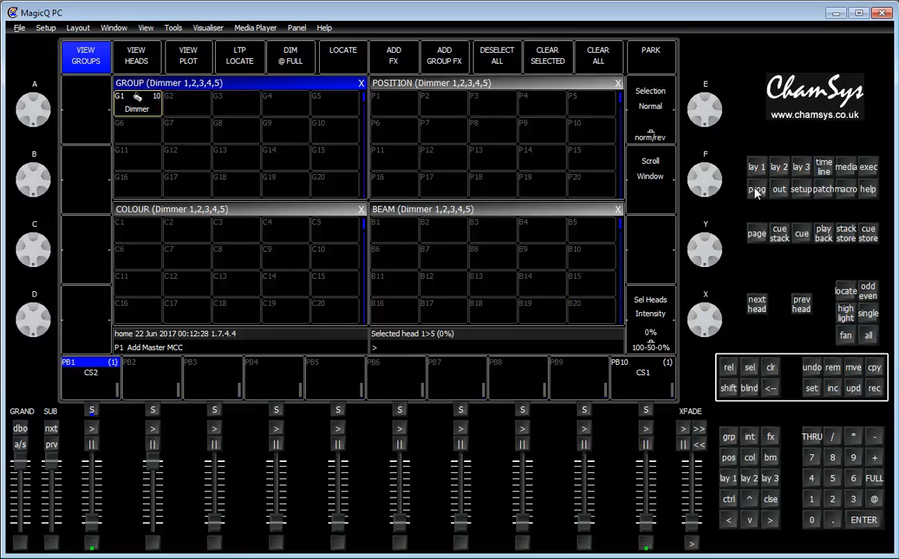
{"action": "left_click", "coordinate": [874, 390]}
{"action": "left_click", "coordinate": [196, 112]}
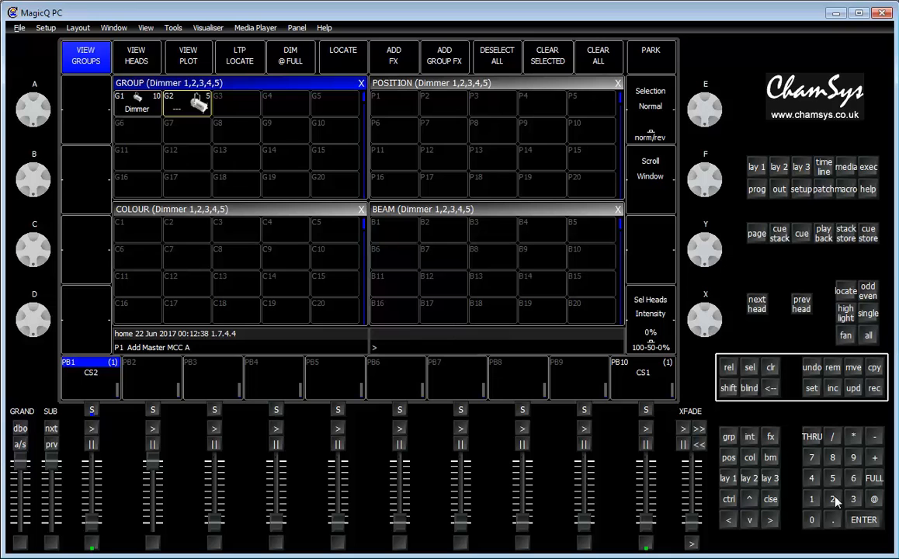
Step: Select dimmers 6 through 10 and record them as group 3
{"action": "left_click", "coordinate": [853, 479]}
{"action": "left_click", "coordinate": [812, 437]}
{"action": "left_click", "coordinate": [812, 498]}
{"action": "left_click", "coordinate": [812, 522]}
{"action": "key", "text": "Return"}
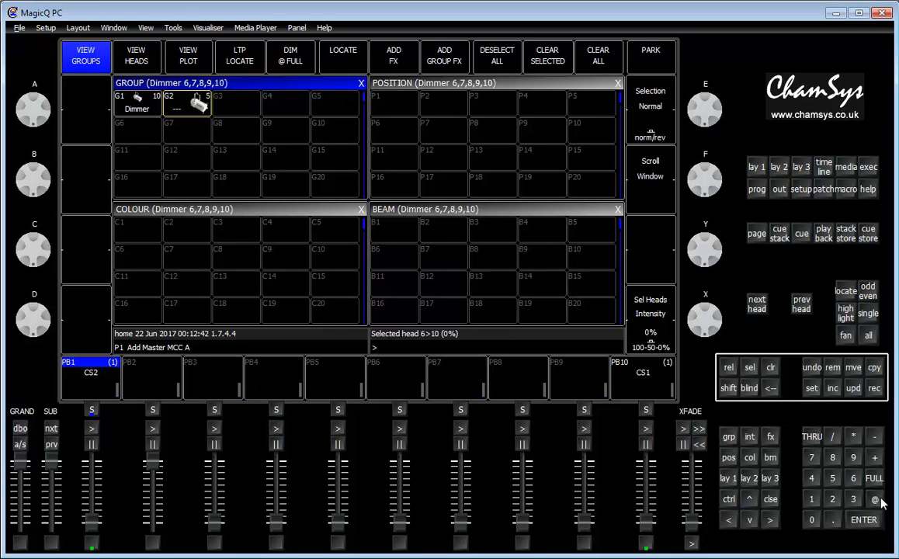
{"action": "left_click", "coordinate": [874, 388]}
{"action": "left_click", "coordinate": [237, 105]}
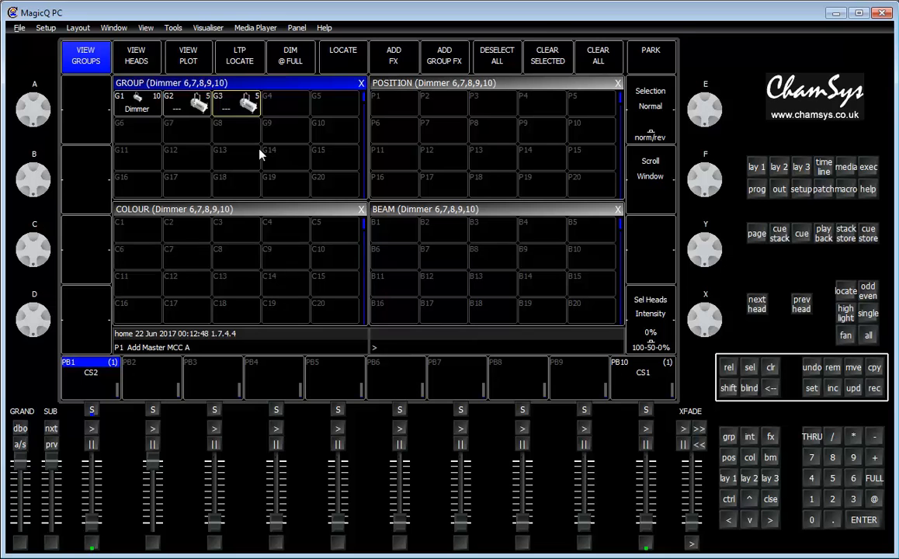
Step: Toggle the selection of groups 2 and 3 so that no heads stay selected
{"action": "left_click", "coordinate": [190, 115]}
{"action": "left_click", "coordinate": [192, 115]}
{"action": "left_click", "coordinate": [237, 105]}
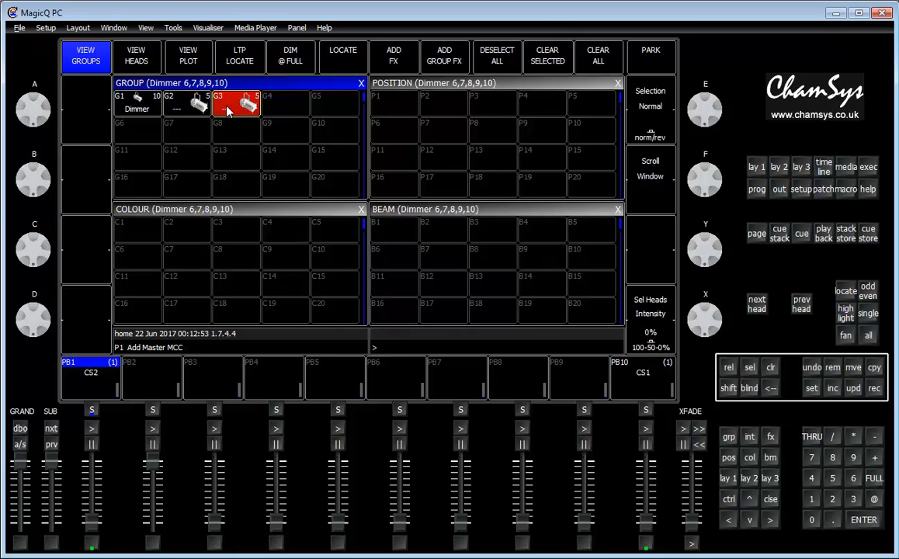
{"action": "left_click", "coordinate": [201, 115]}
{"action": "left_click", "coordinate": [202, 109]}
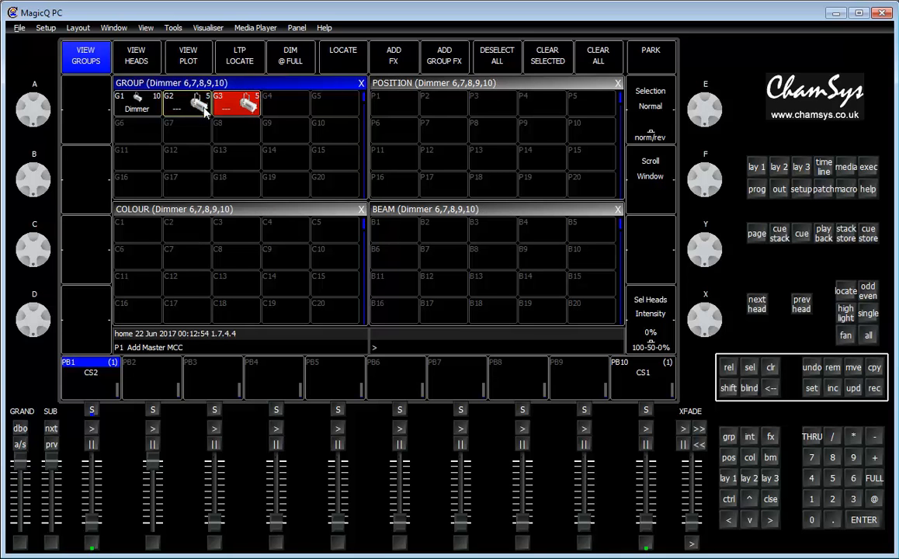
{"action": "left_click", "coordinate": [223, 108]}
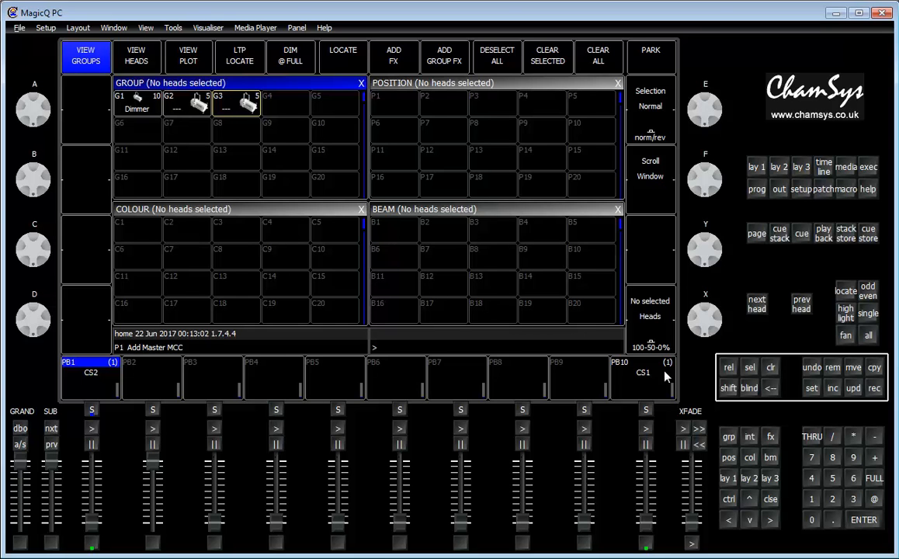
Step: Name group 2 MASTER and group 3 SLAVE
{"action": "left_click", "coordinate": [812, 388]}
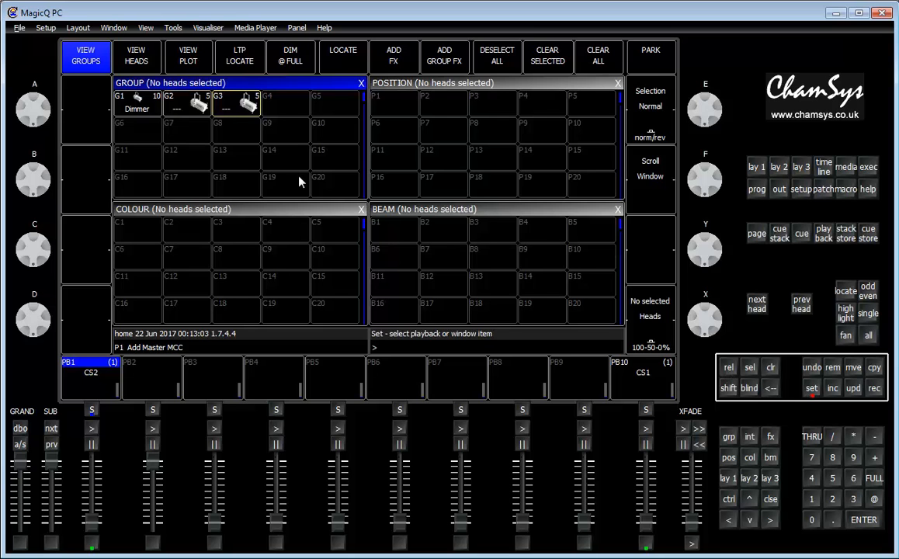
{"action": "left_click", "coordinate": [195, 113]}
{"action": "type", "text": "MASTER"}
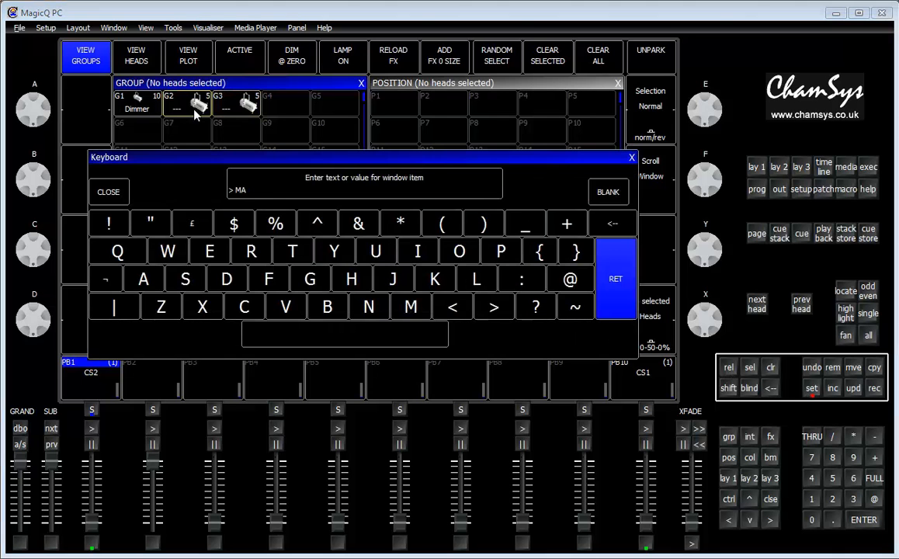
{"action": "key", "text": "Return"}
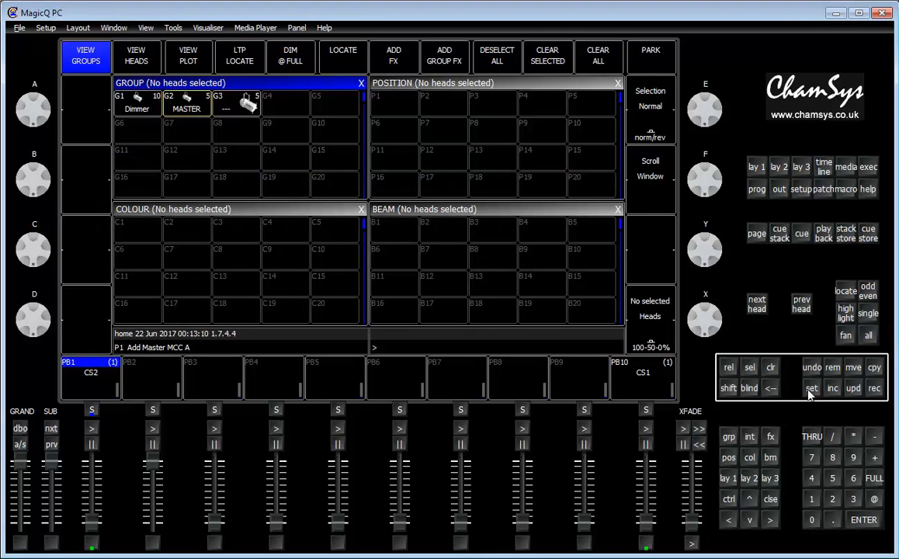
{"action": "left_click", "coordinate": [812, 388]}
{"action": "left_click", "coordinate": [239, 109]}
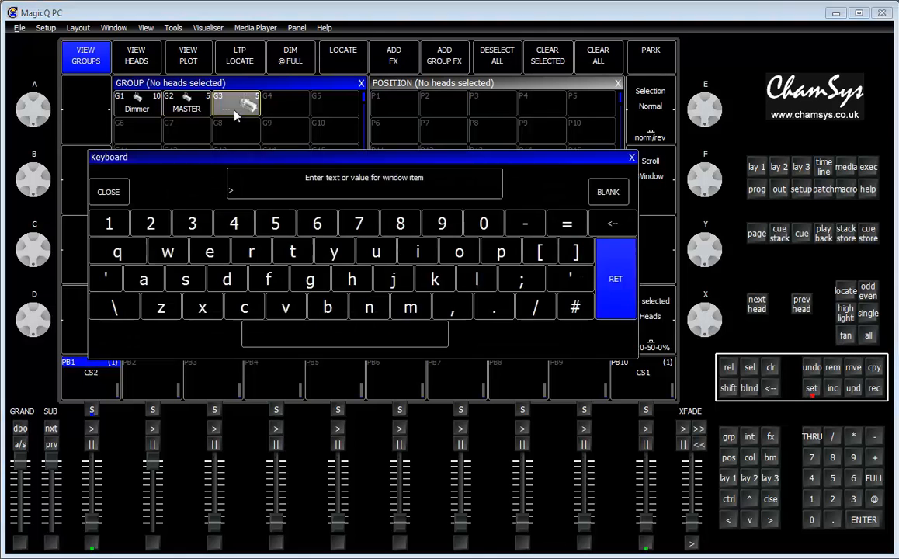
{"action": "type", "text": "SLAVE"}
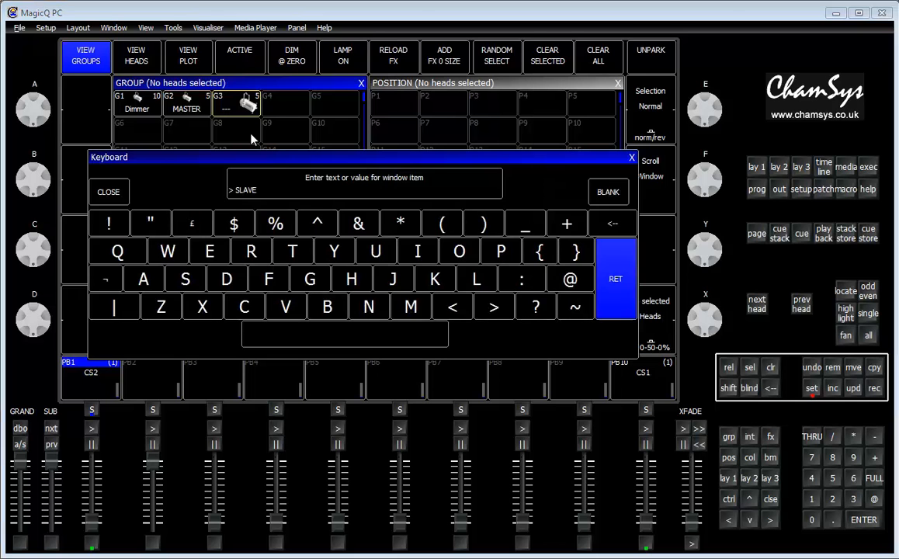
{"action": "key", "text": "Return"}
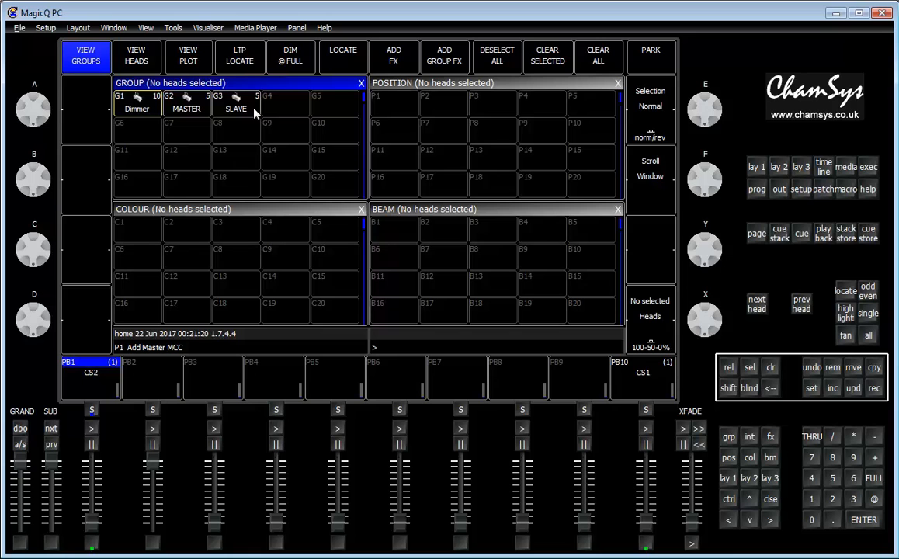
Step: Switch to the G74 console, clear its programmer and select group 3 SLAVE from the keypad
{"action": "key", "text": "alt+Tab"}
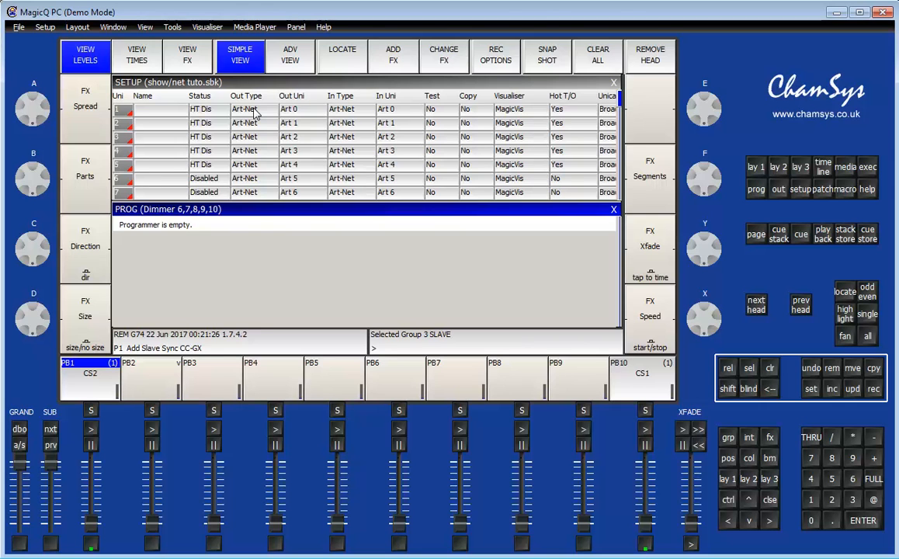
{"action": "left_click", "coordinate": [770, 369]}
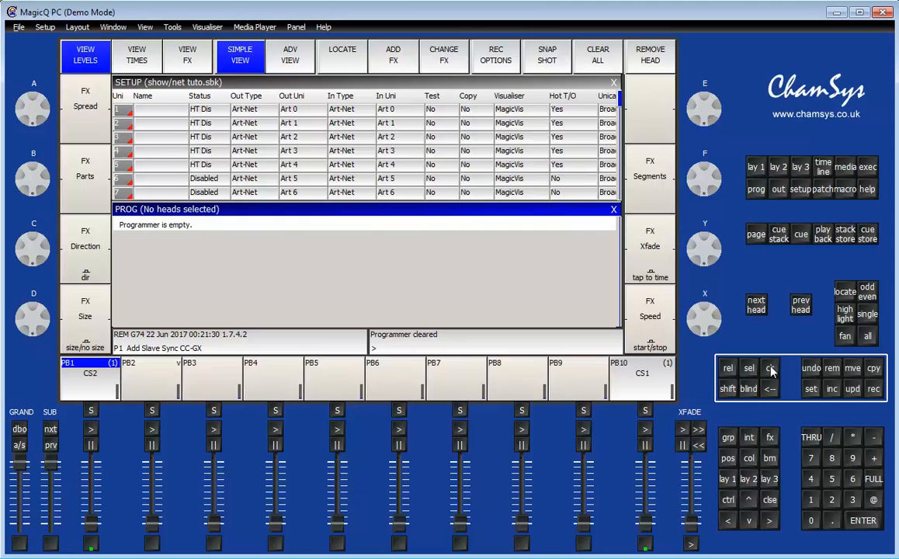
{"action": "type", "text": "3"}
{"action": "left_click", "coordinate": [855, 441]}
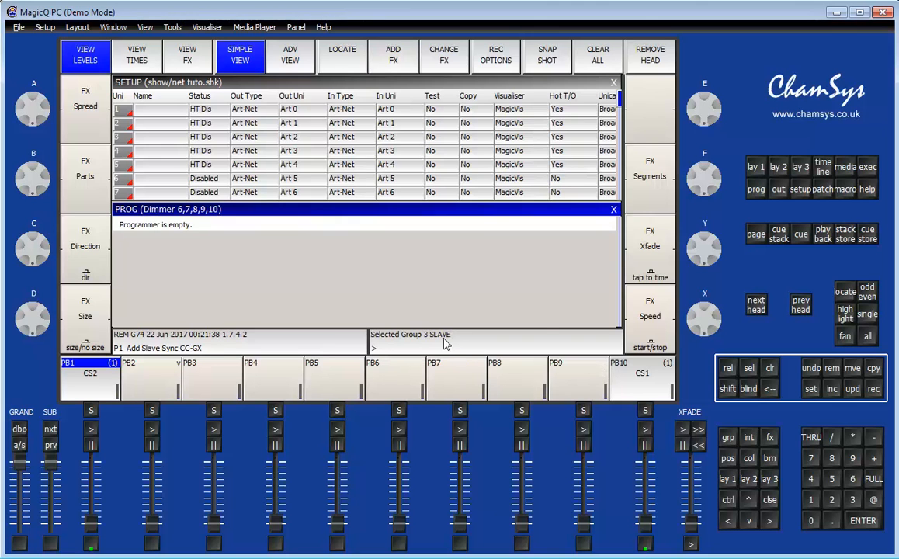
Step: Set the G74 console's multi-console channel control to Group, using the selected SLAVE group
{"action": "left_click", "coordinate": [800, 188]}
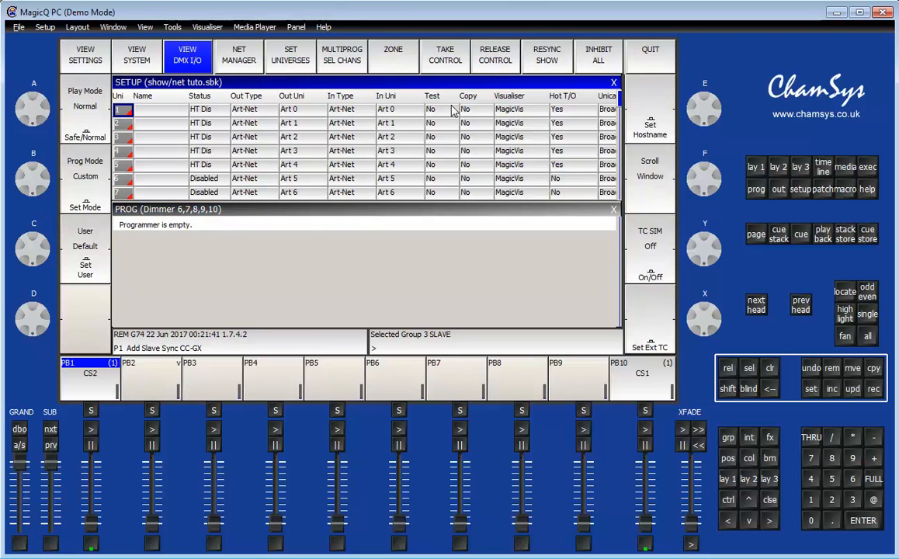
{"action": "left_click", "coordinate": [345, 59]}
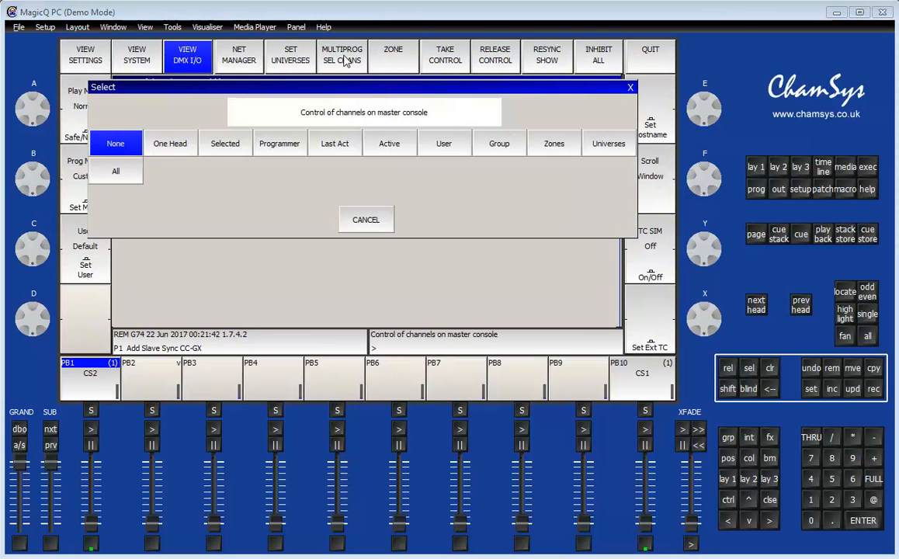
{"action": "left_click", "coordinate": [499, 145]}
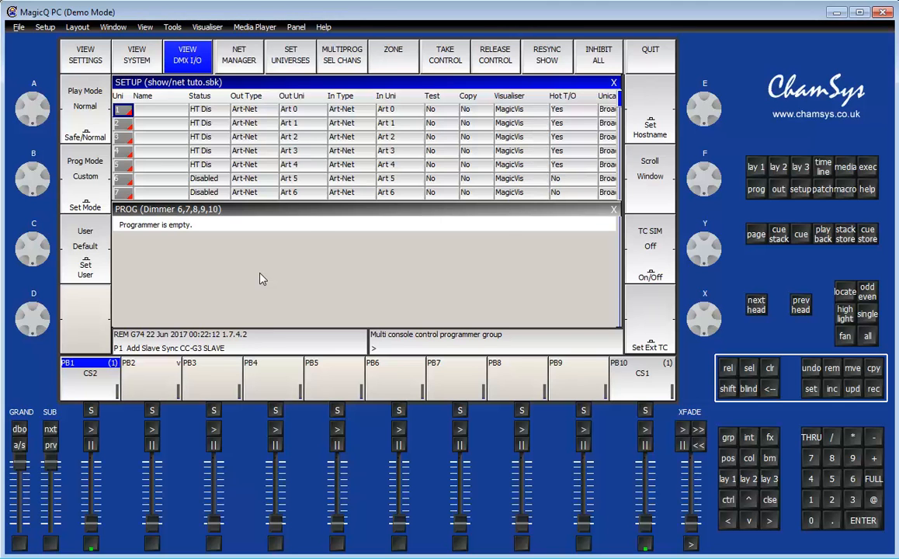
Step: Select the MASTER group on the home console and the SLAVE group in the G74 console's group window
{"action": "key", "text": "alt+Tab"}
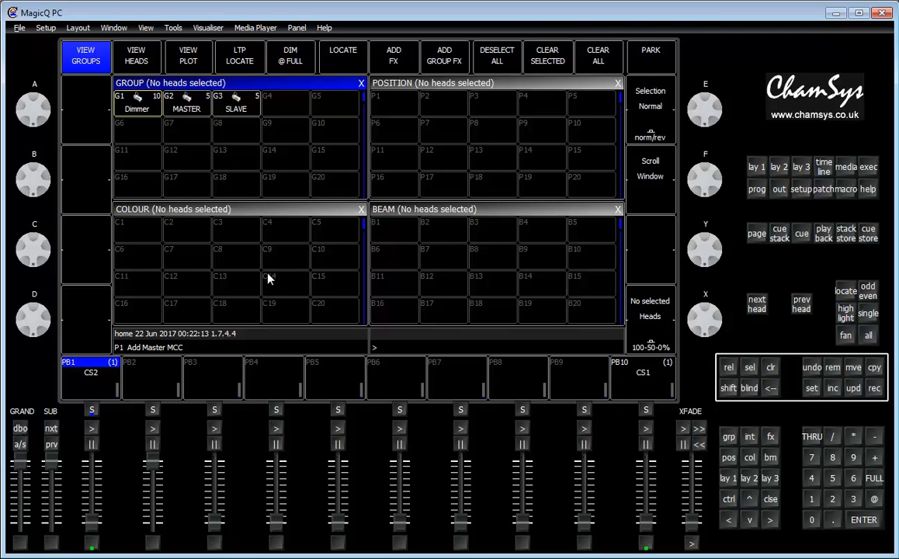
{"action": "left_click", "coordinate": [176, 105]}
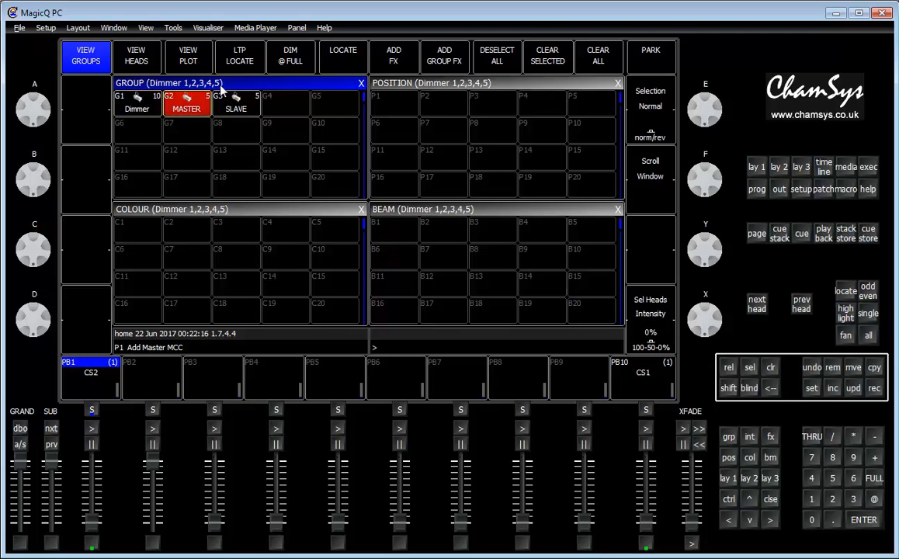
{"action": "key", "text": "alt+Tab"}
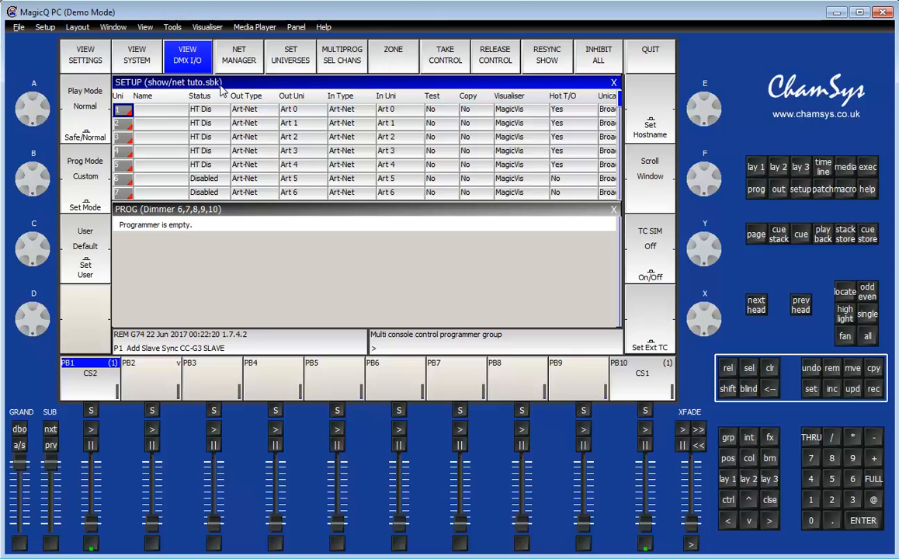
{"action": "left_click", "coordinate": [757, 169]}
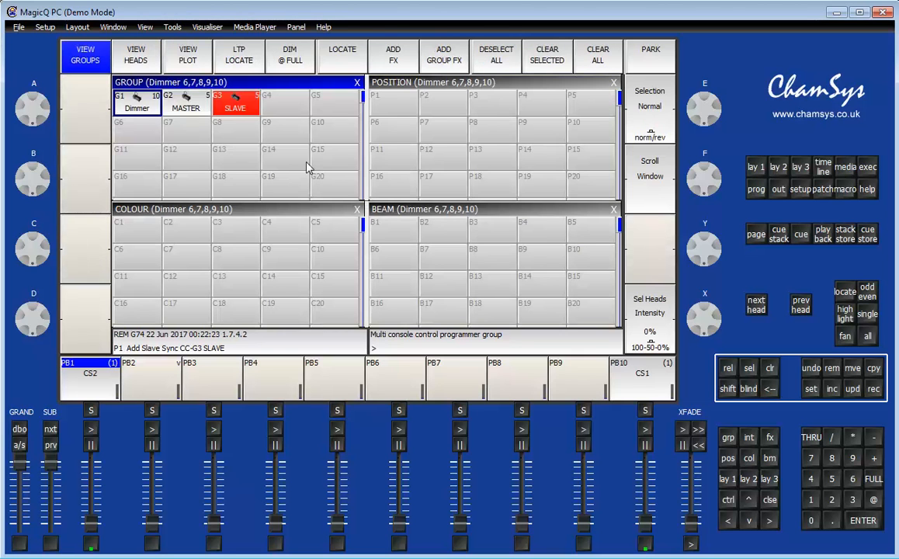
{"action": "left_click", "coordinate": [236, 113]}
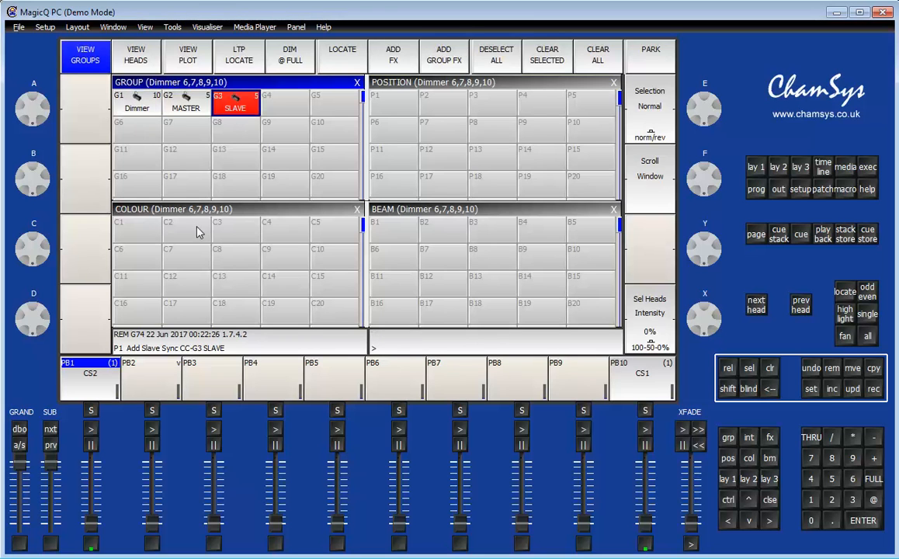